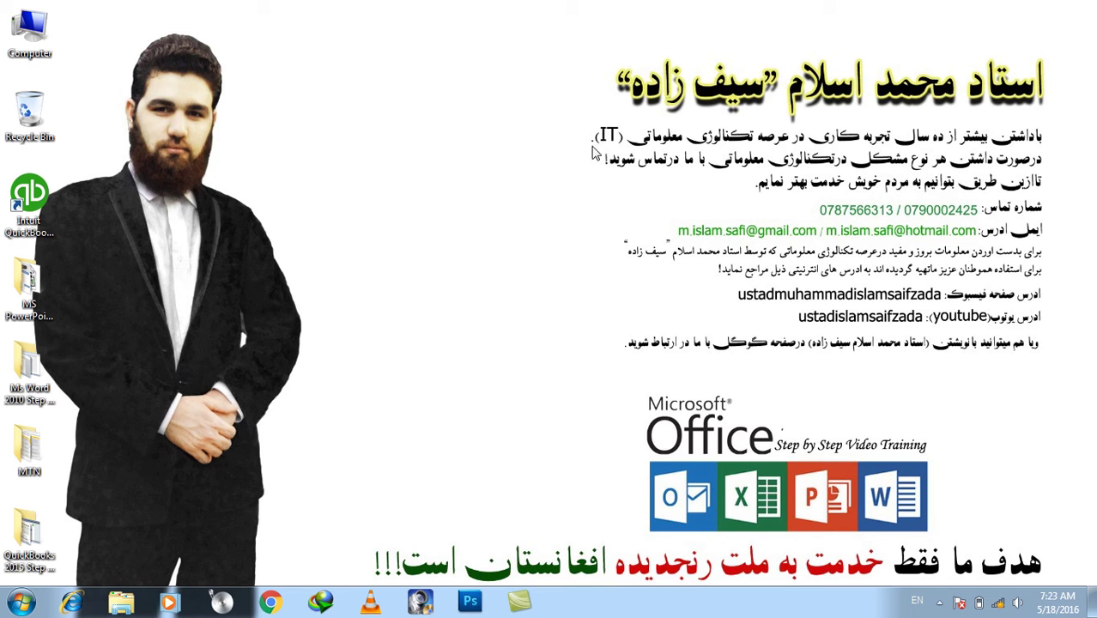
Step: Refresh the desktop and launch PowerPoint 2010 from Run with a new blank presentation
right_click(570, 142)
click(607, 185)
key(super+r)
key(Return)
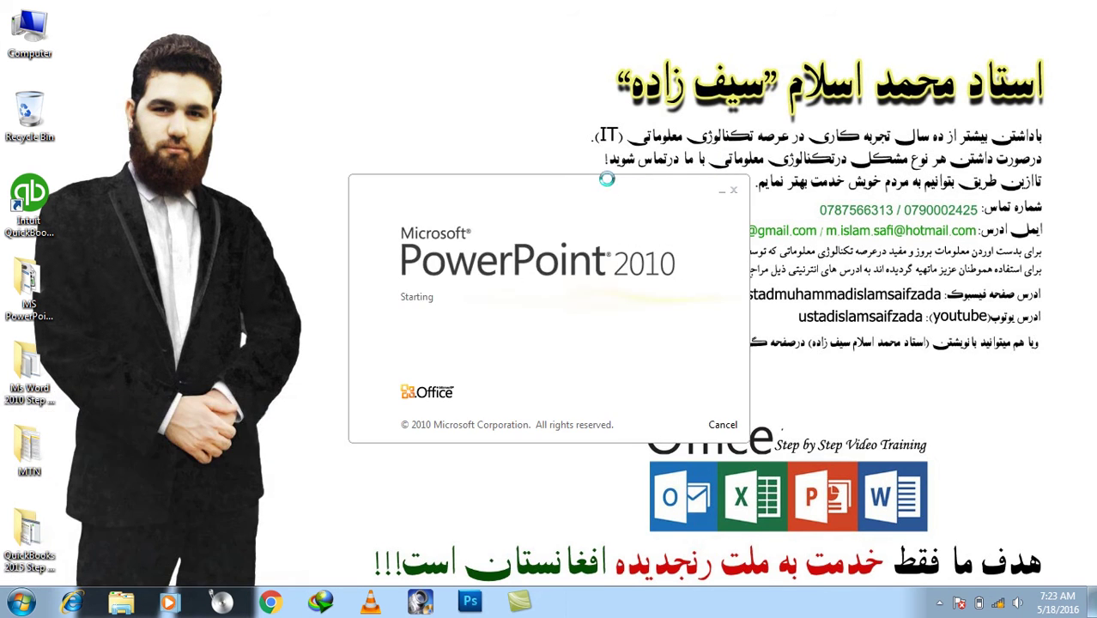
Step: Review the AutoCorrect options under File > Options > Proofing and close them unchanged
click(17, 29)
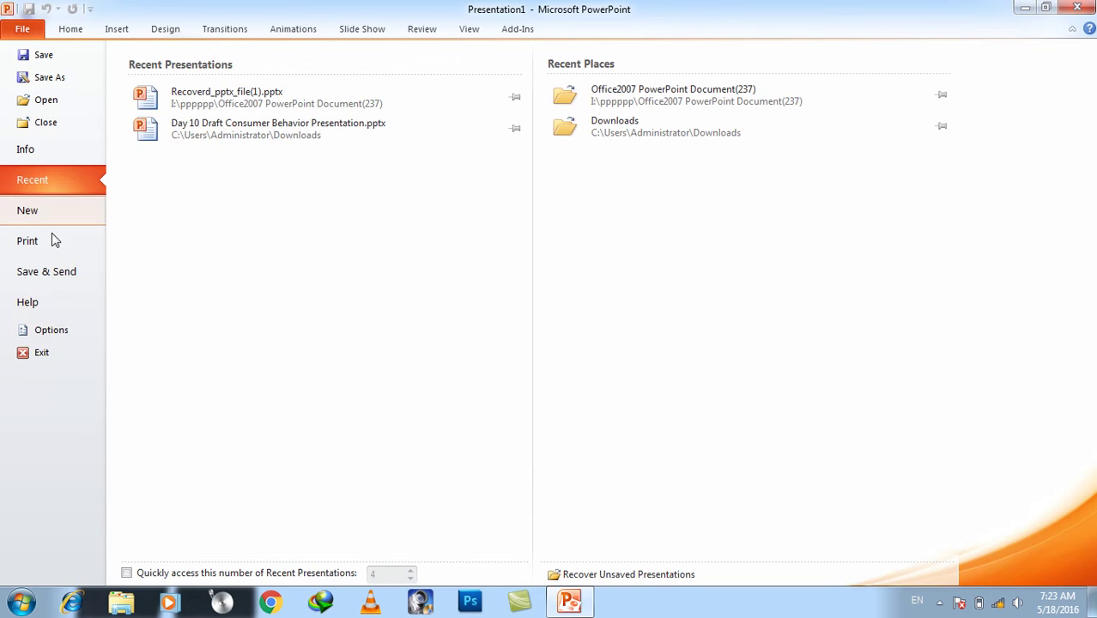
click(63, 339)
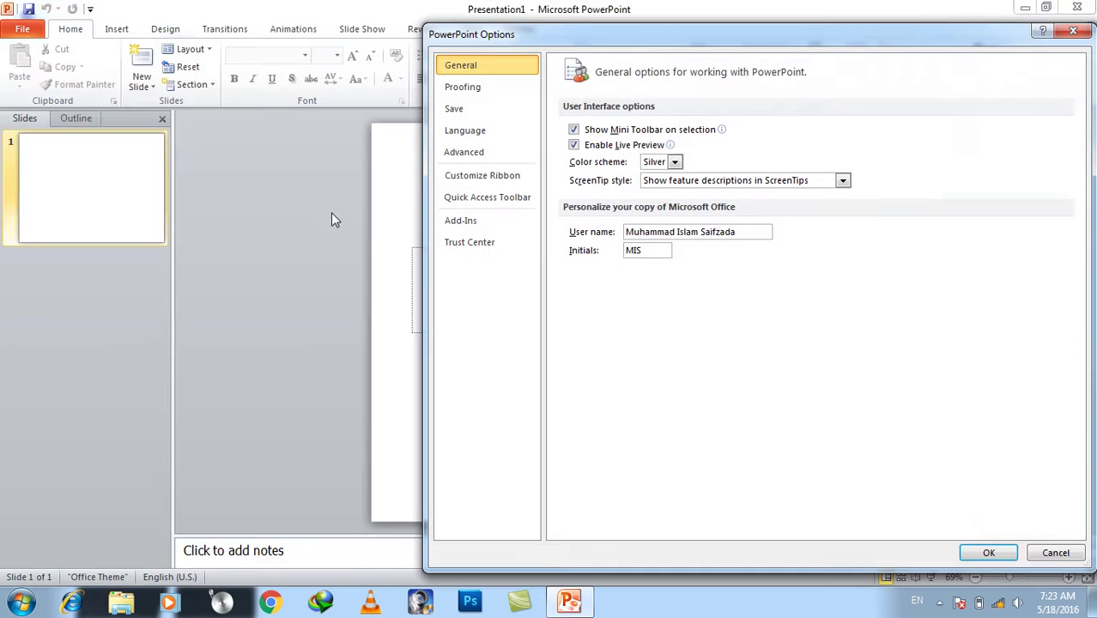
click(472, 87)
click(862, 134)
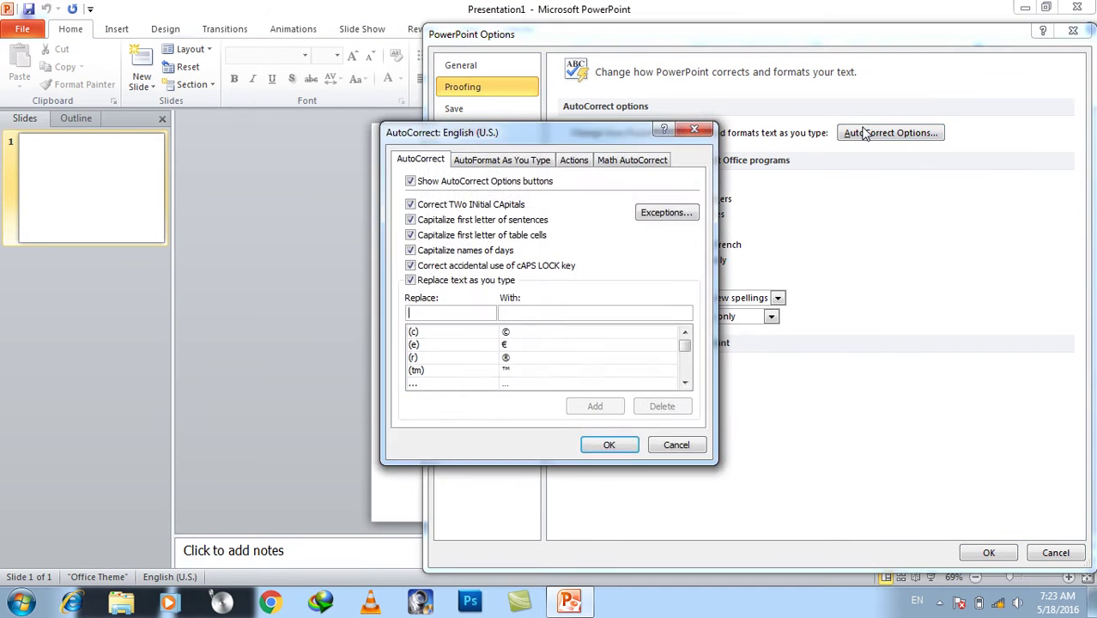
drag(596, 137, 647, 129)
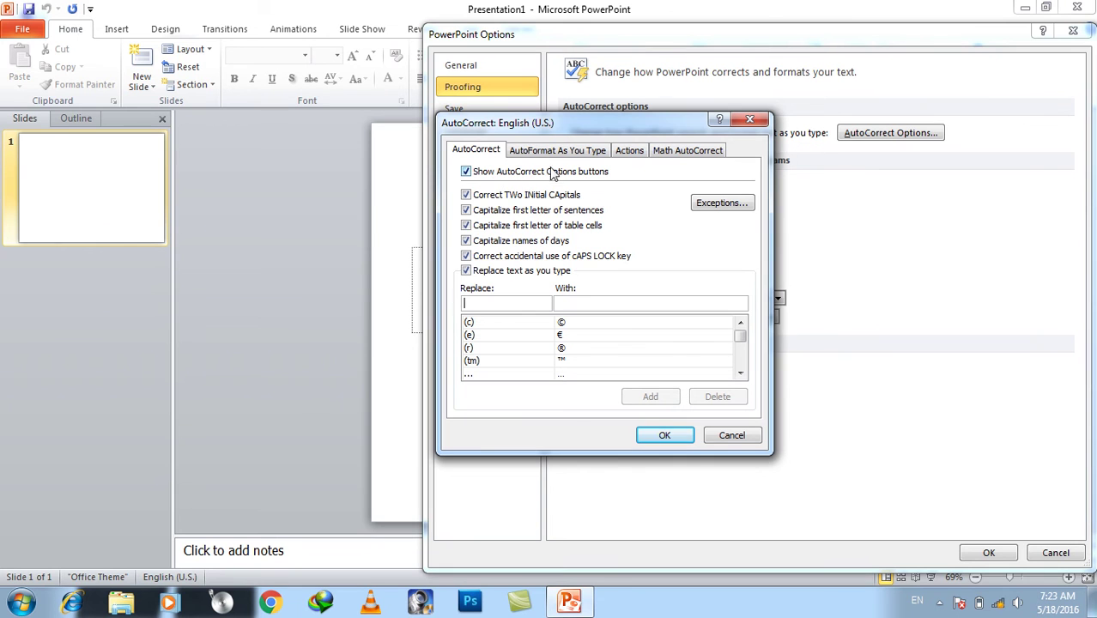
click(666, 435)
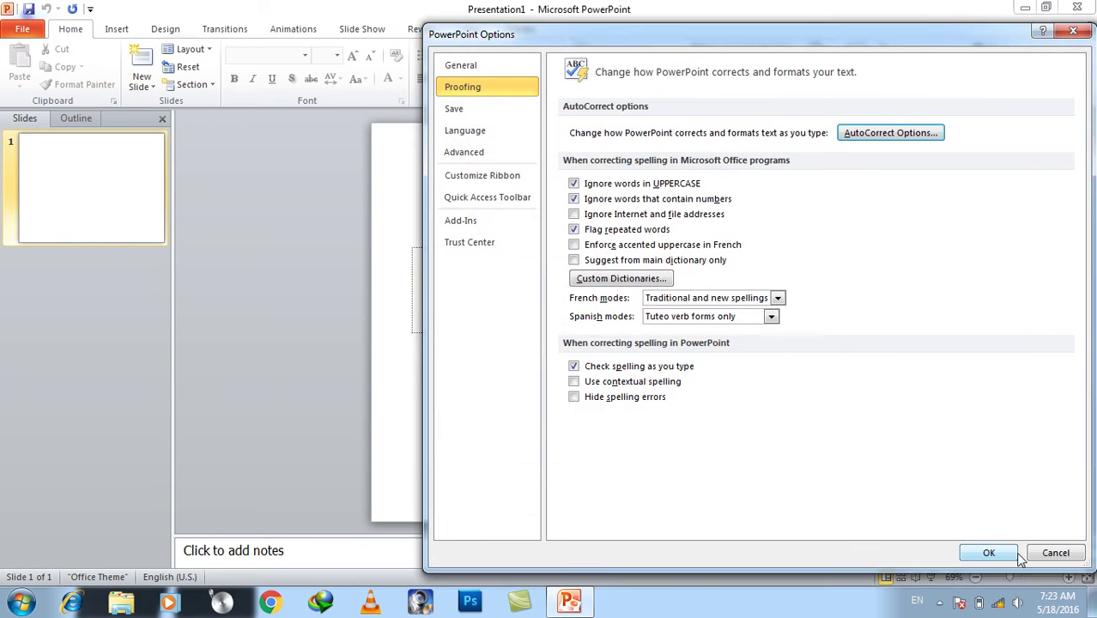
click(989, 552)
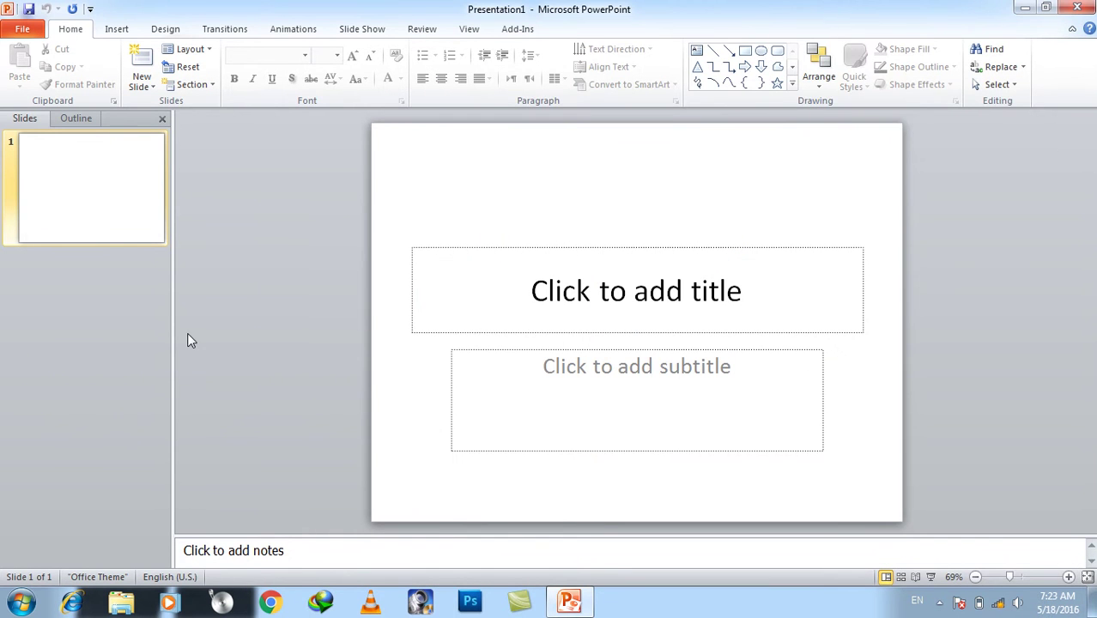
Step: Add slide 2 and type 'good' as a bullet so AutoCorrect capitalizes it to Good
key(ctrl+m)
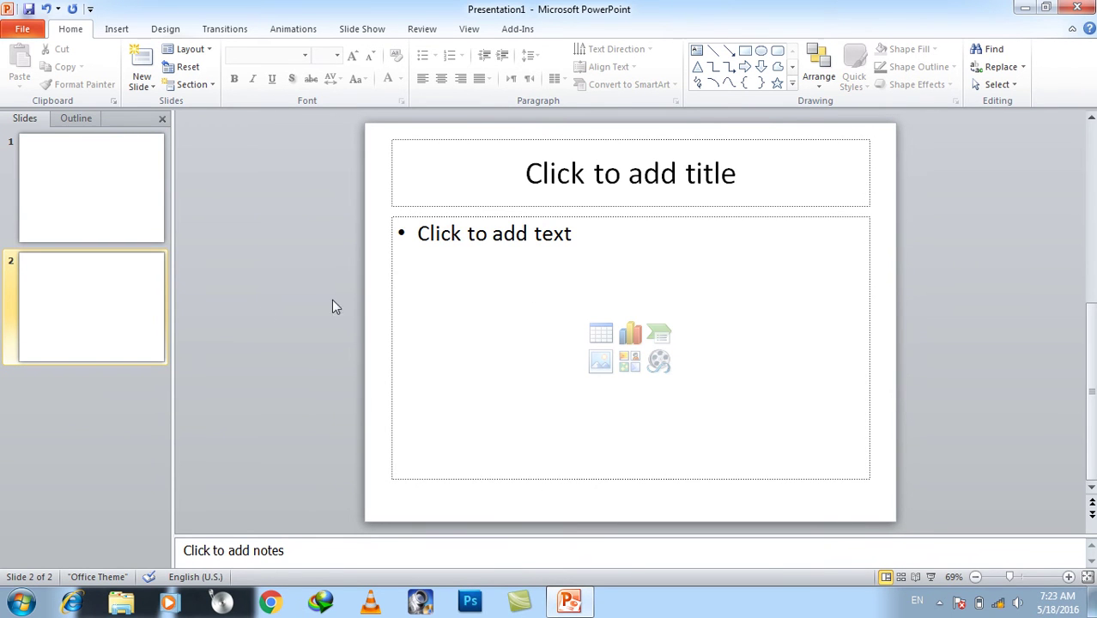
click(519, 260)
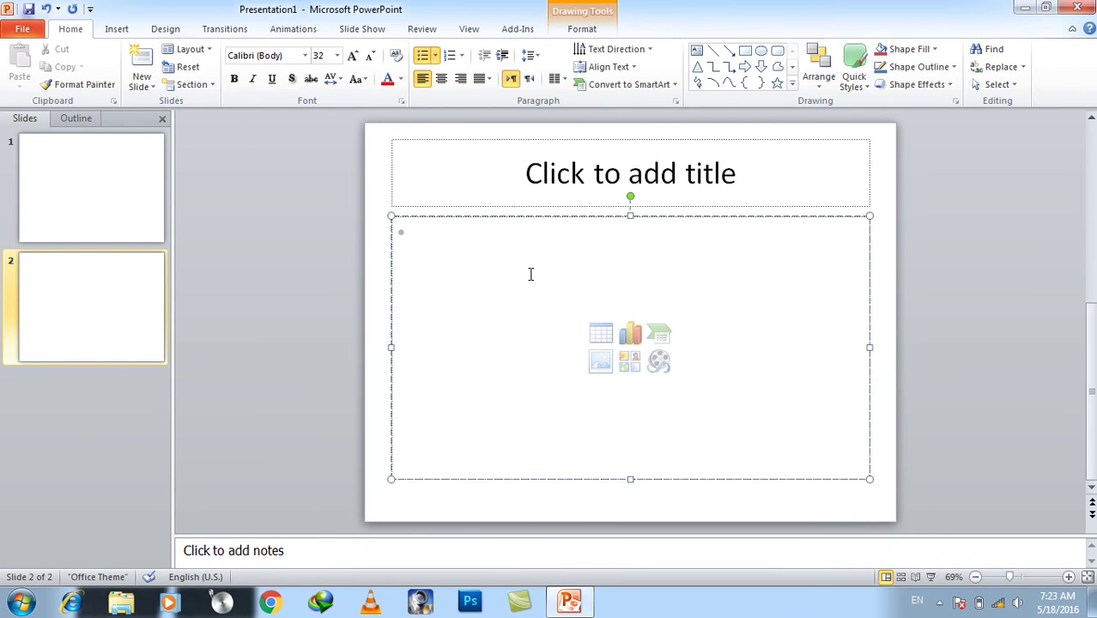
text(good)
key(Return)
key(Up)
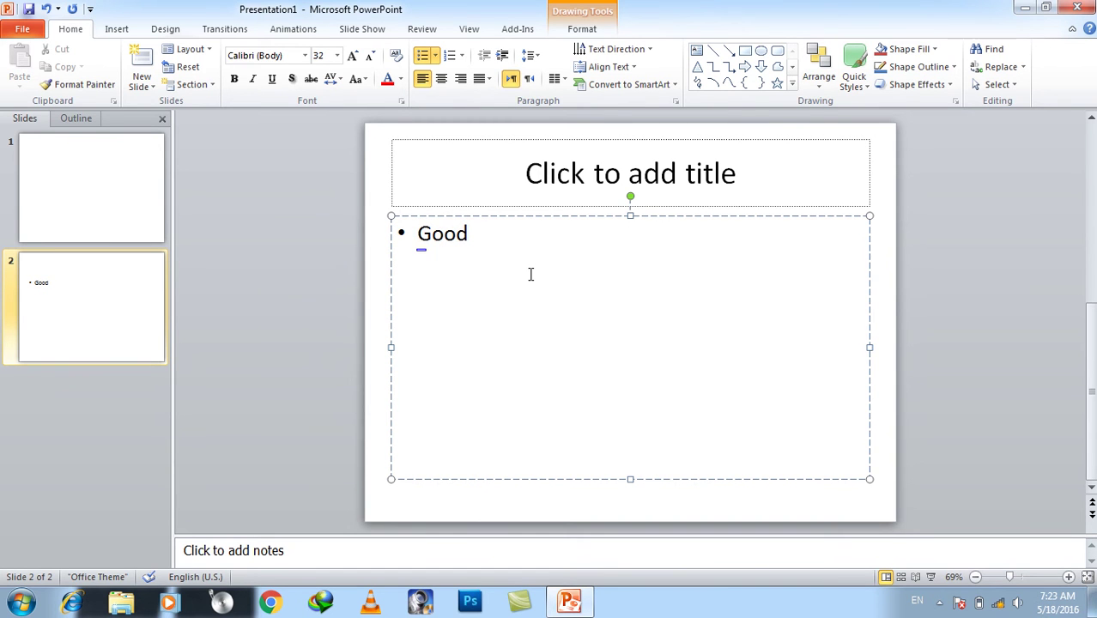
mouse_move(420, 253)
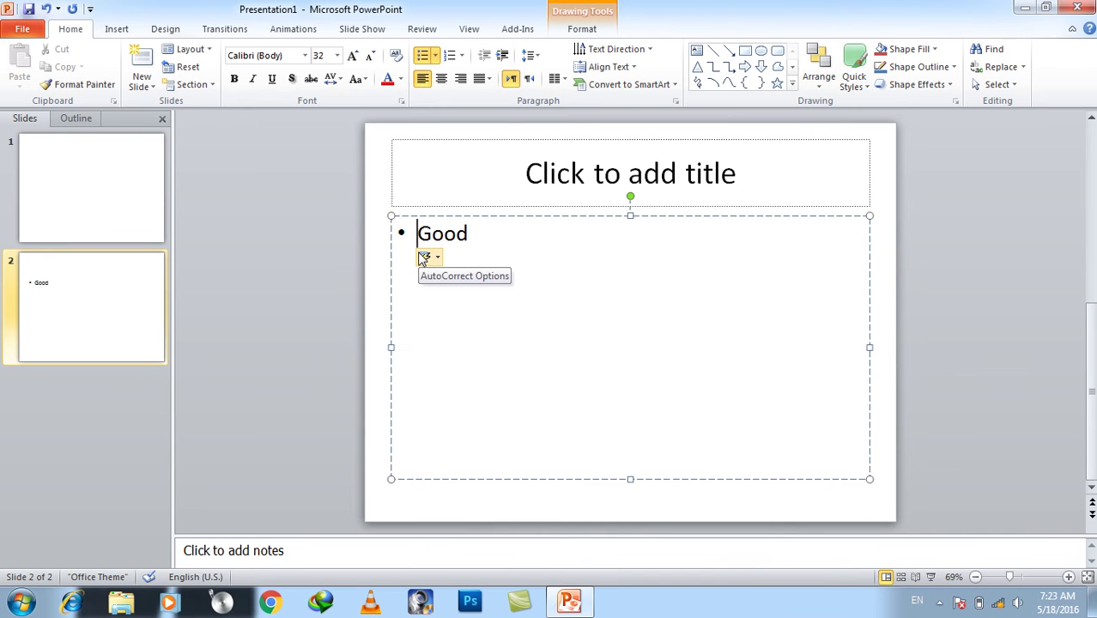
click(22, 28)
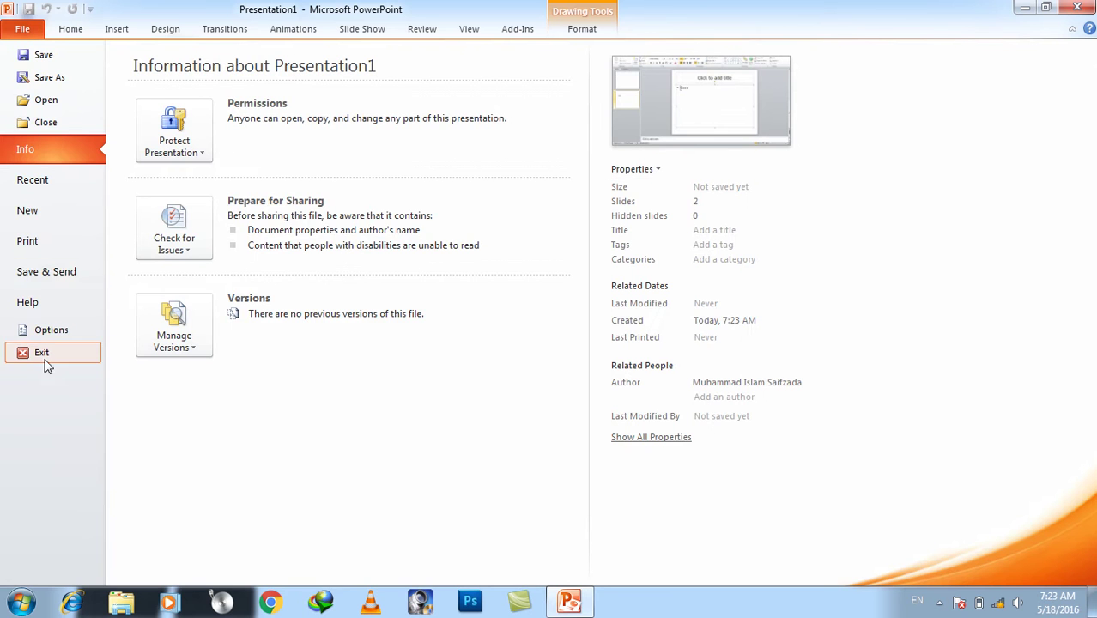
Step: Review the Proofing AutoCorrect options and close both dialogs without changes
click(48, 329)
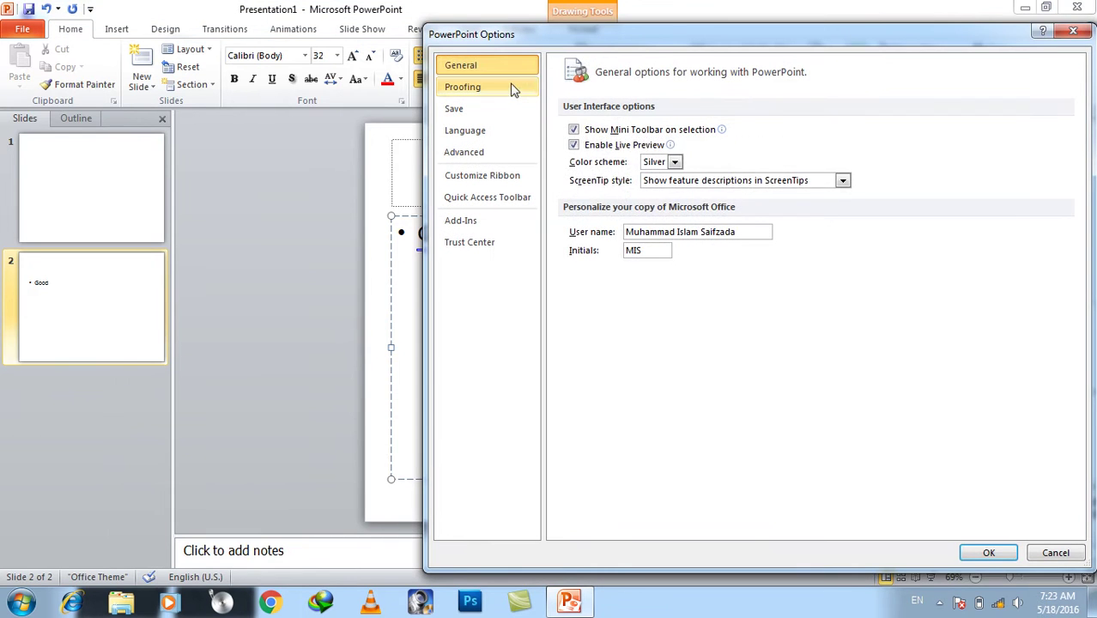
click(506, 88)
click(846, 133)
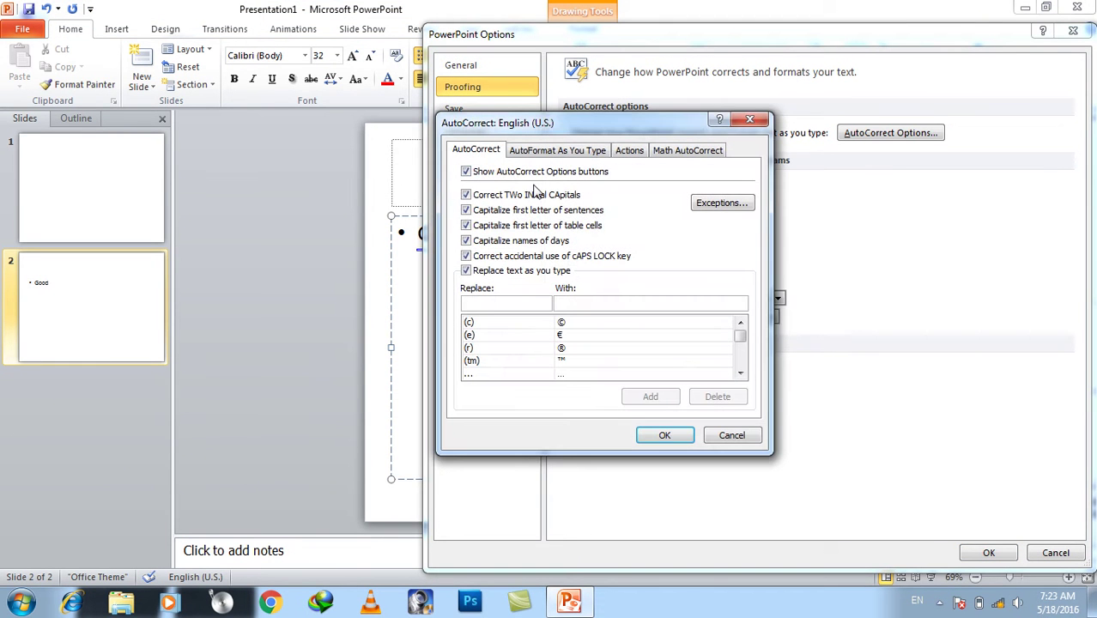
click(663, 435)
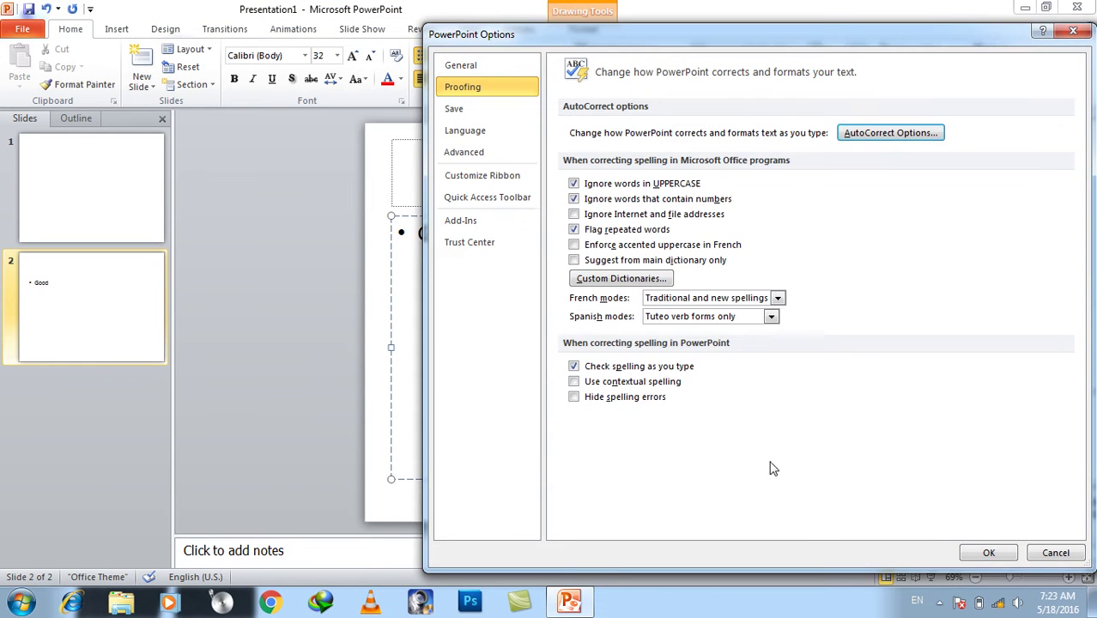
click(989, 553)
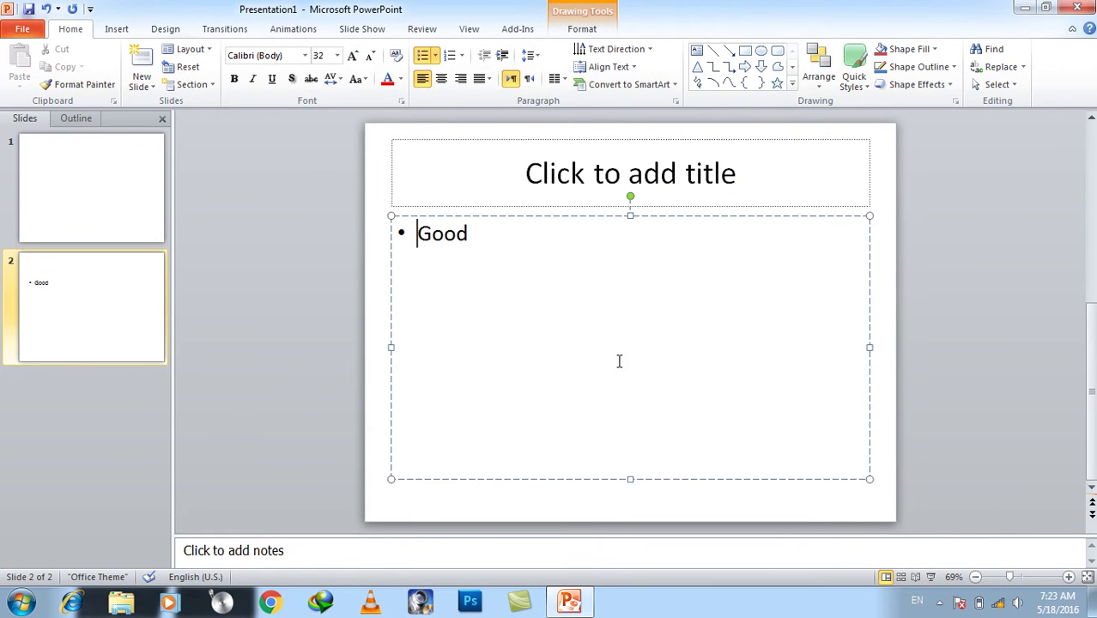
Step: Revisit the AutoCorrect options once more, then delete the word Good from slide 2
click(22, 29)
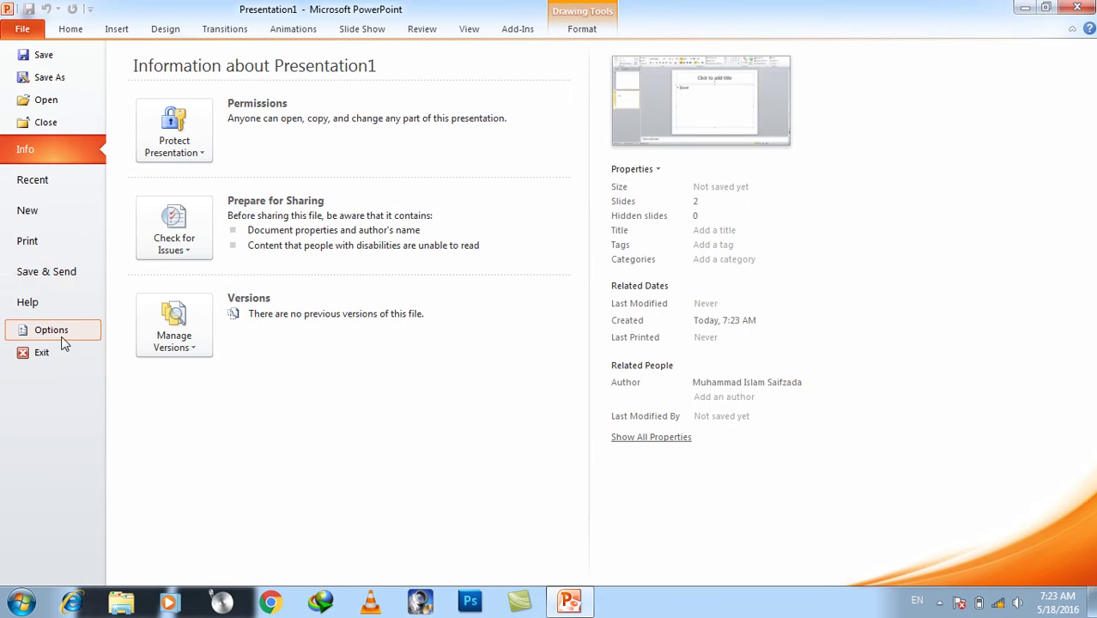
click(62, 335)
click(491, 92)
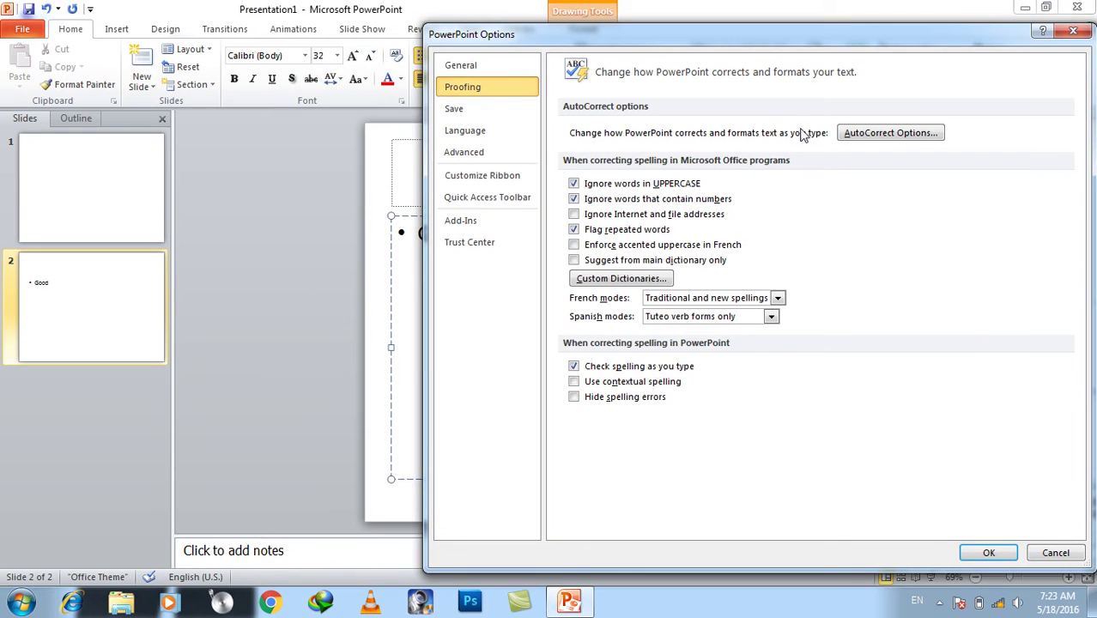
click(845, 134)
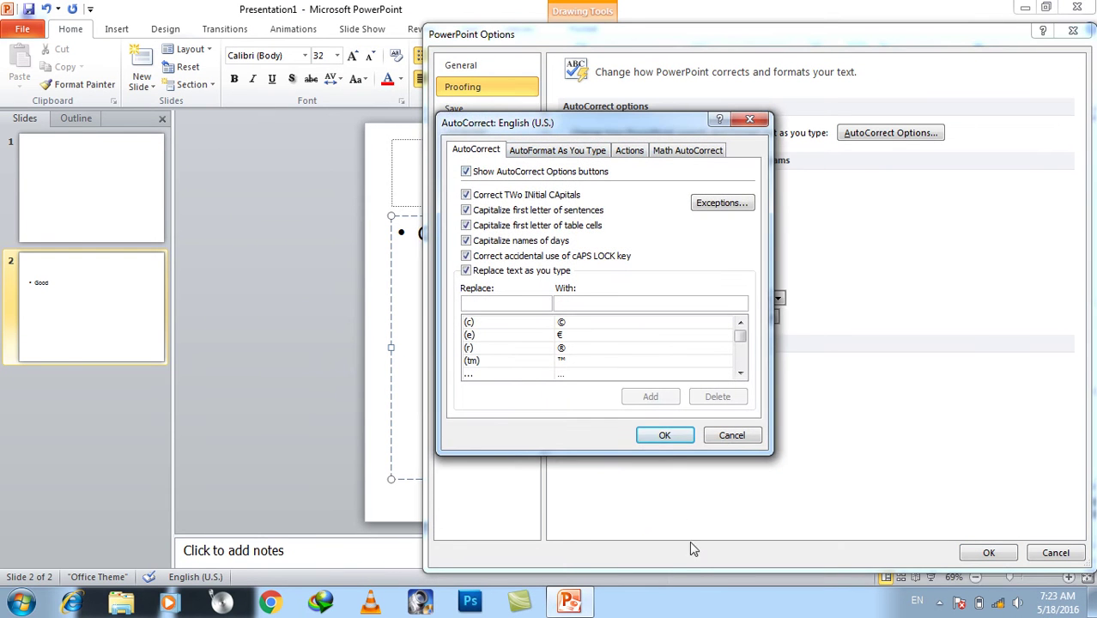
click(663, 437)
click(968, 554)
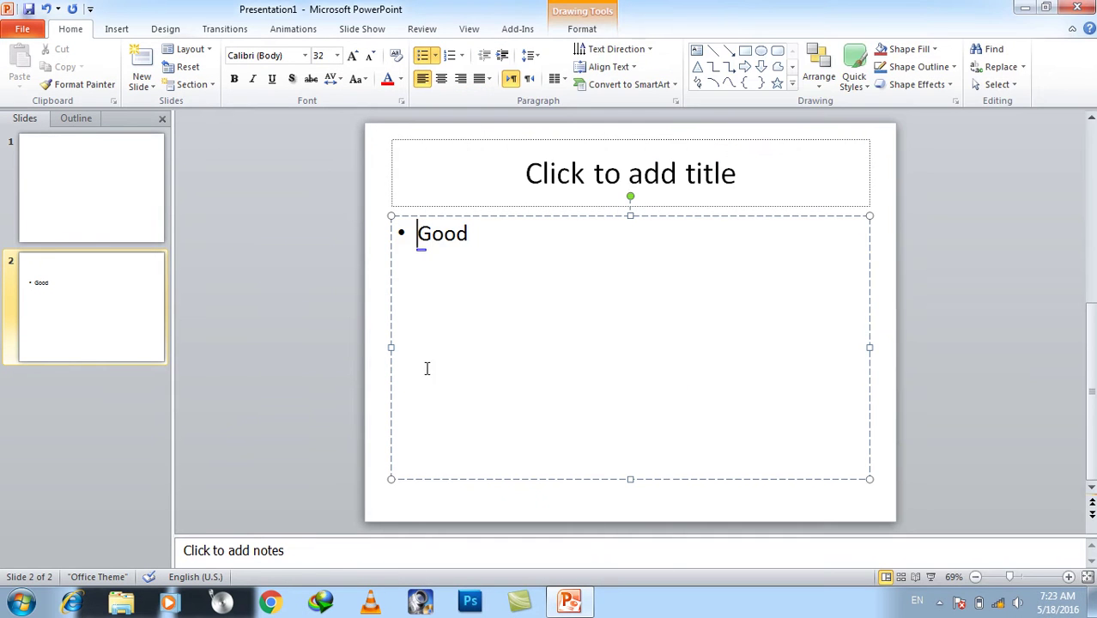
key(ctrl+a)
key(Delete)
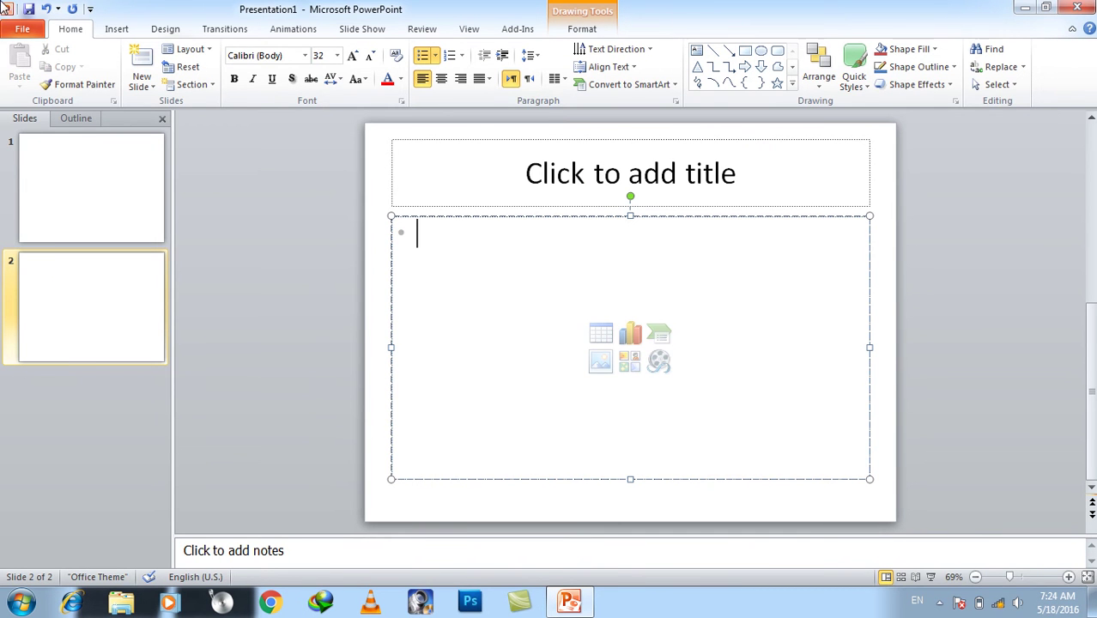
click(22, 28)
click(86, 338)
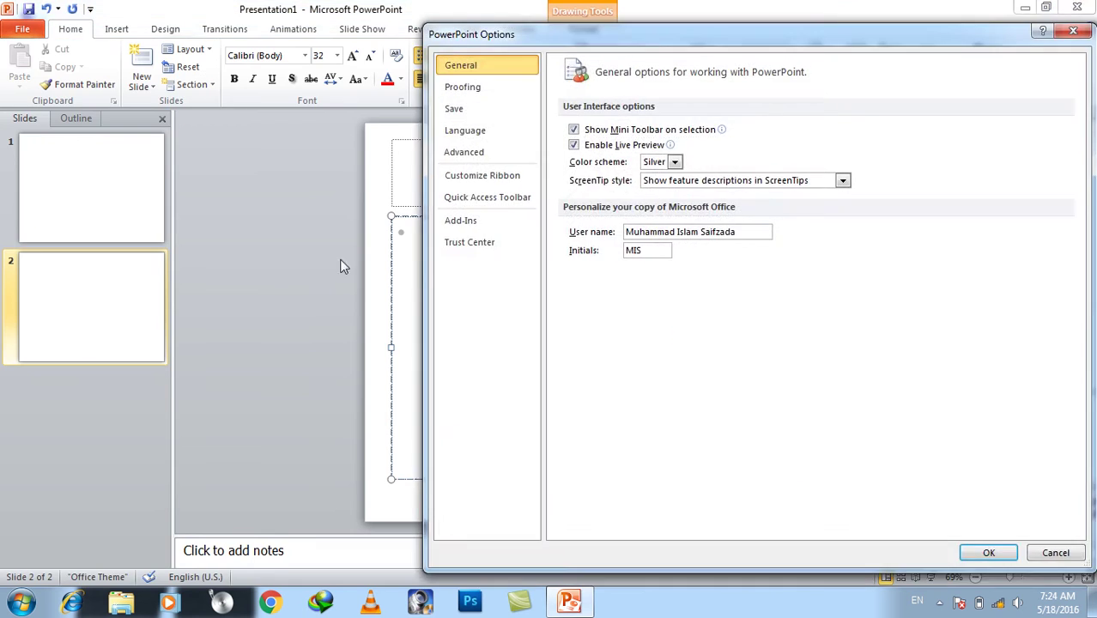
click(471, 109)
click(475, 93)
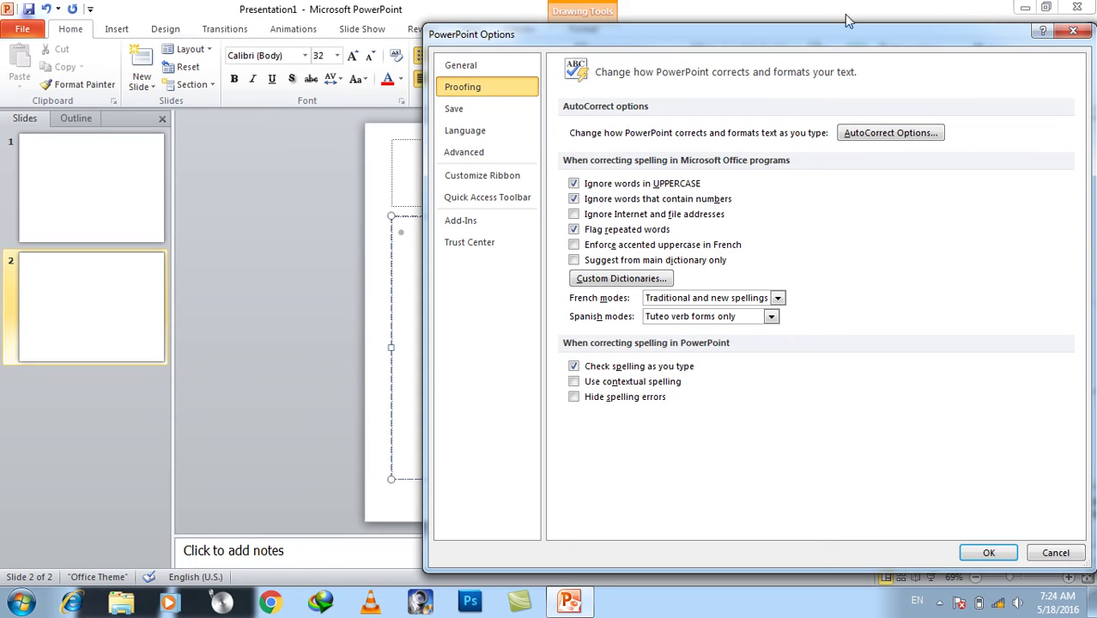
click(896, 133)
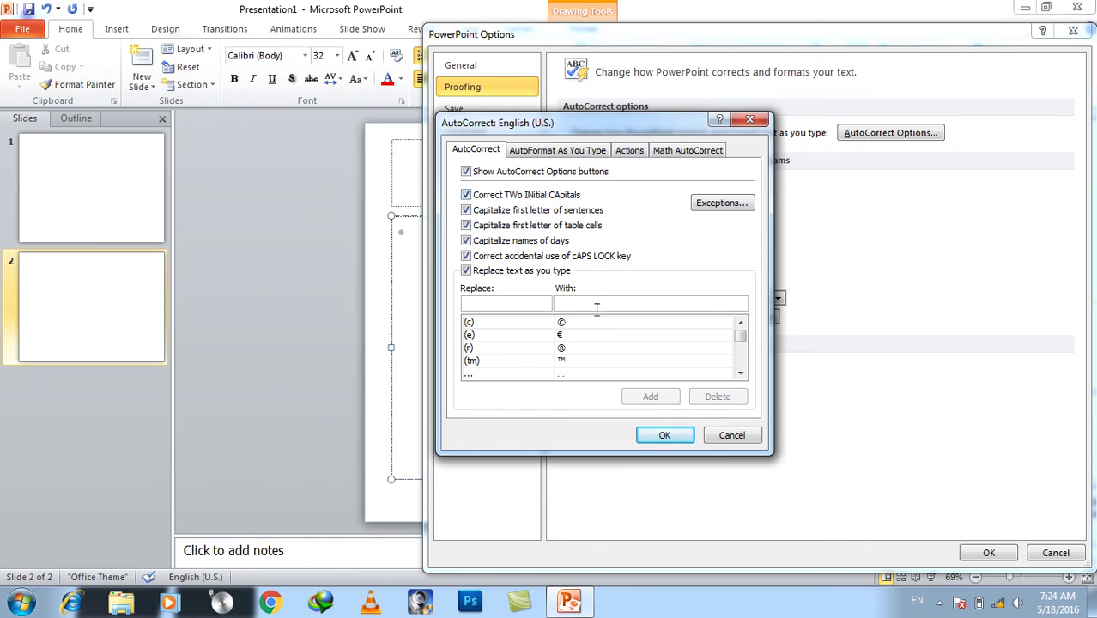
click(725, 433)
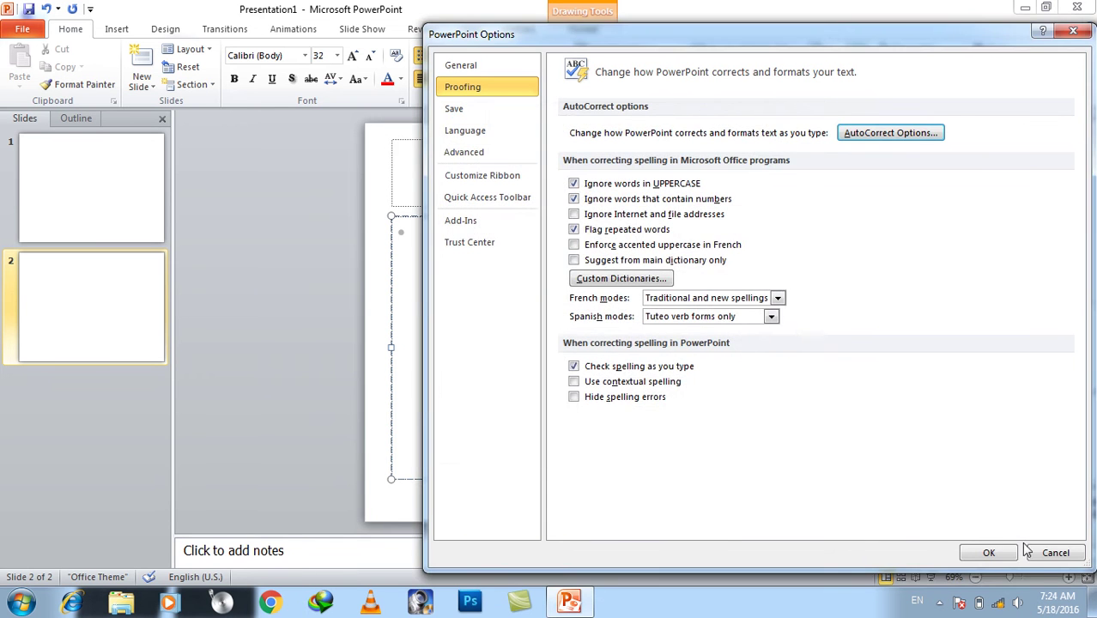
click(1029, 552)
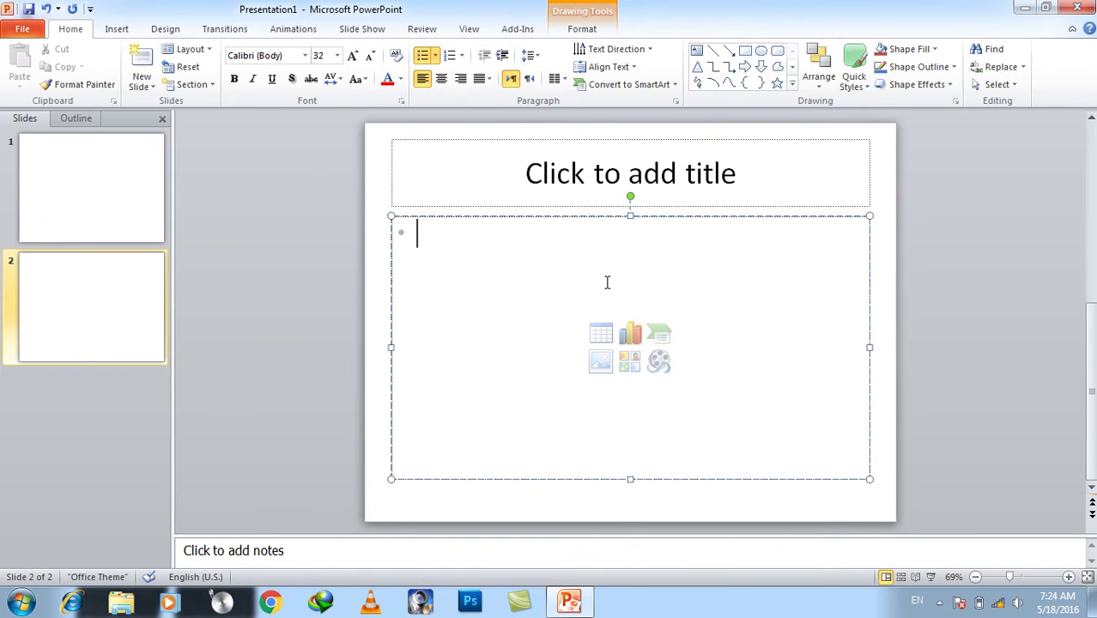
Step: Type 'computer', turn off Correct TWo INitial CApitals, then type COmputer on a new bullet
text(co)
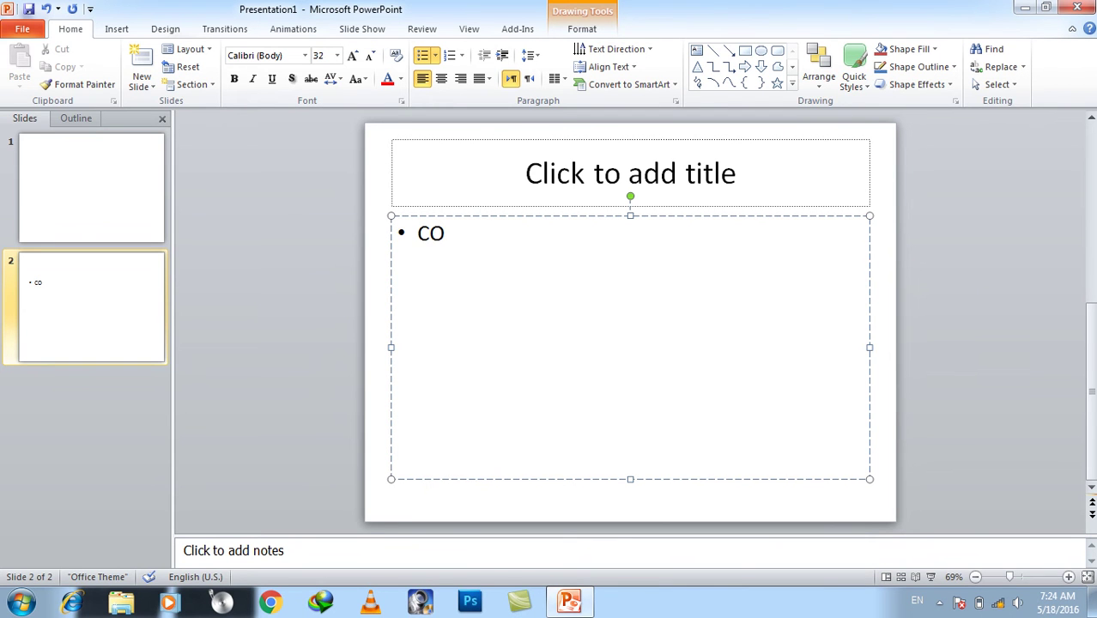
text(mputer)
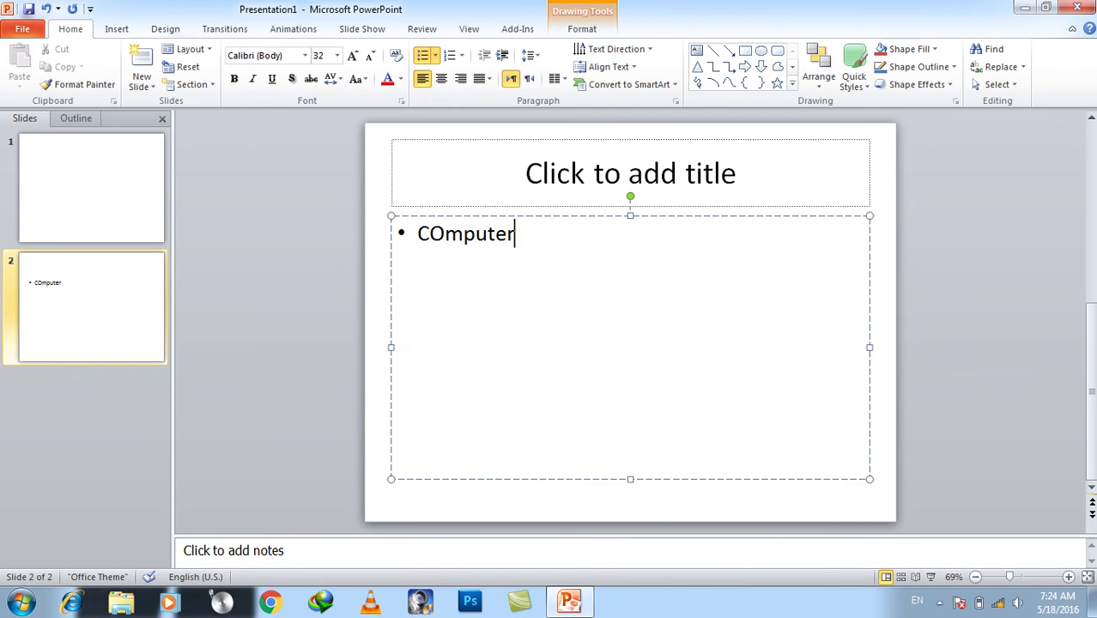
key(Return)
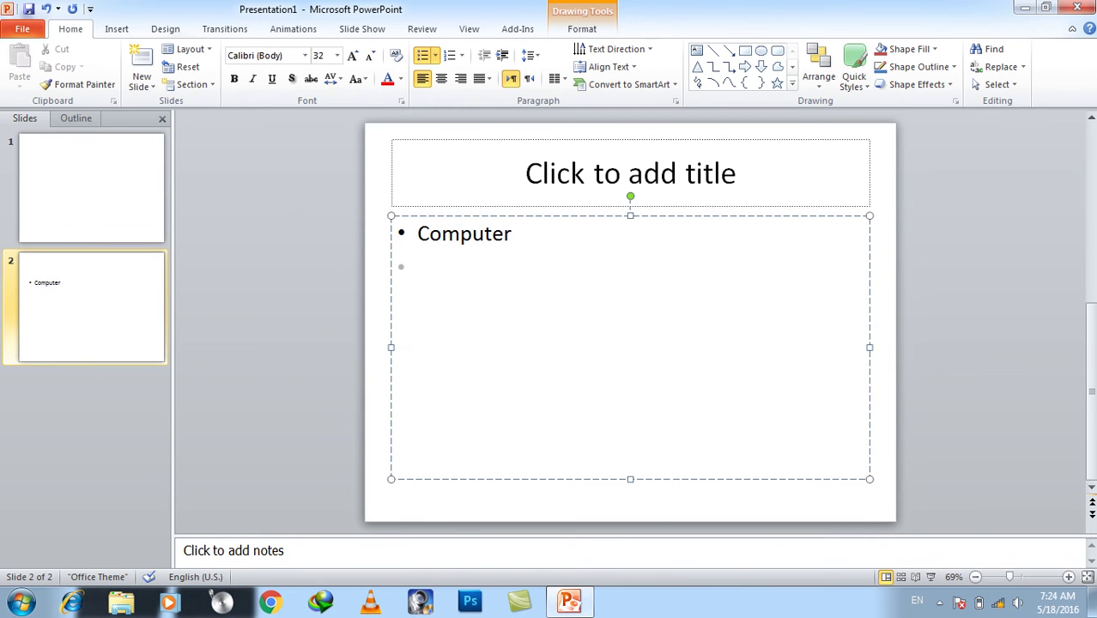
click(19, 29)
click(43, 325)
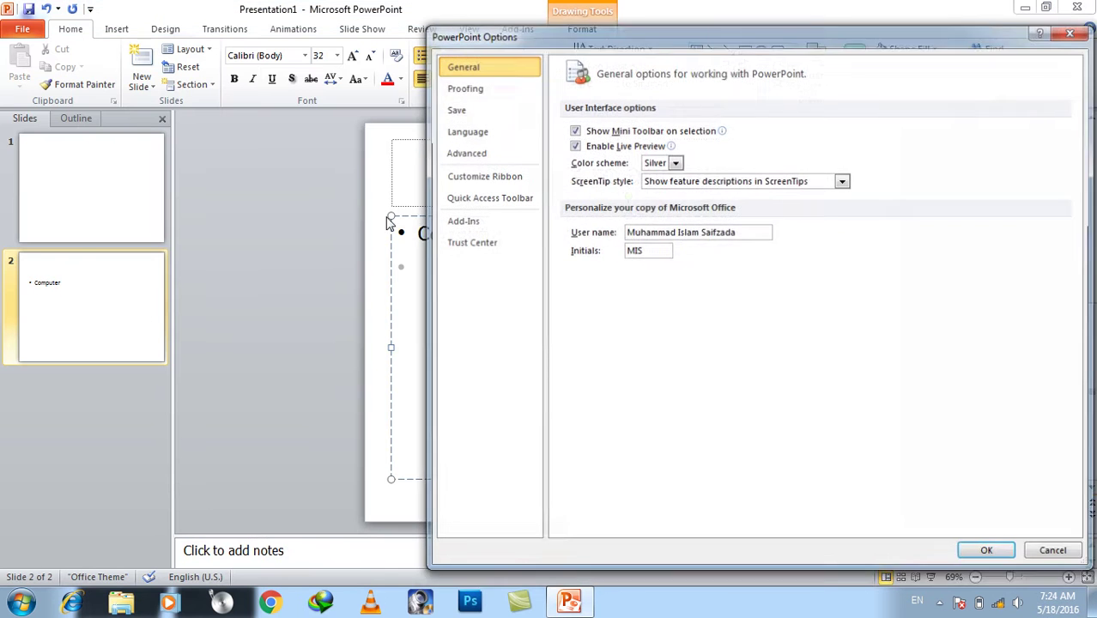
click(480, 87)
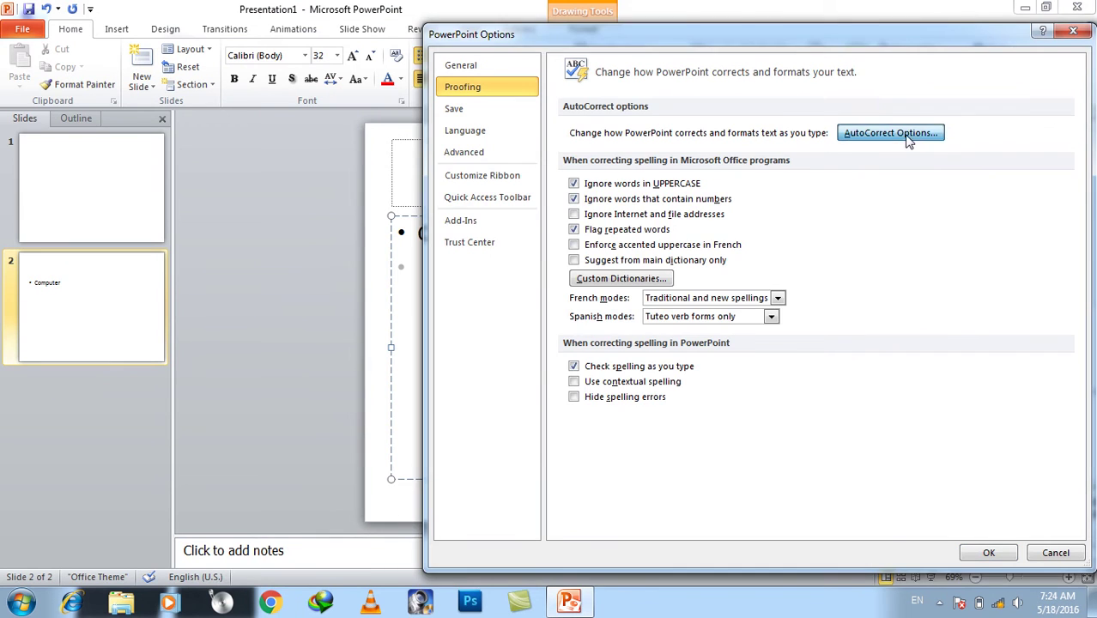
click(890, 133)
click(485, 195)
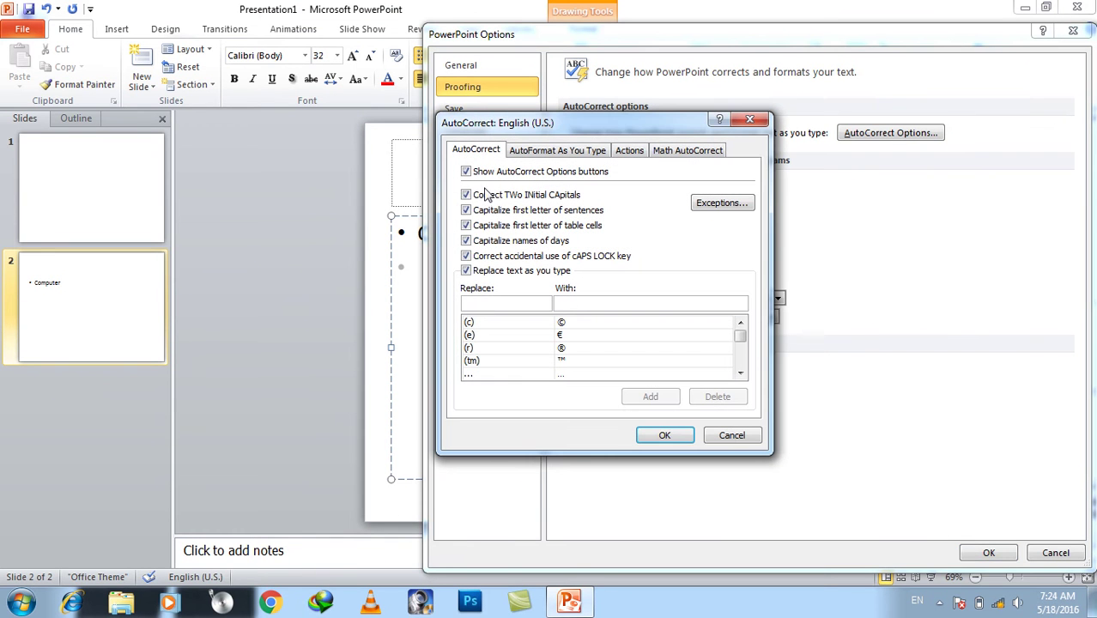
click(663, 435)
click(988, 553)
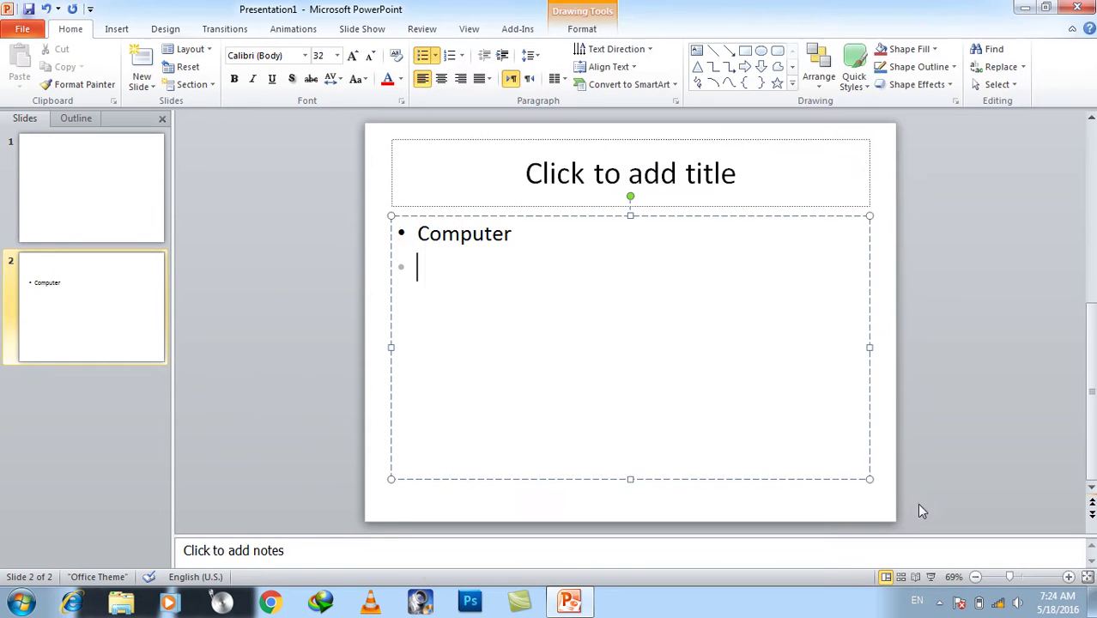
text(COmputer)
key(Return)
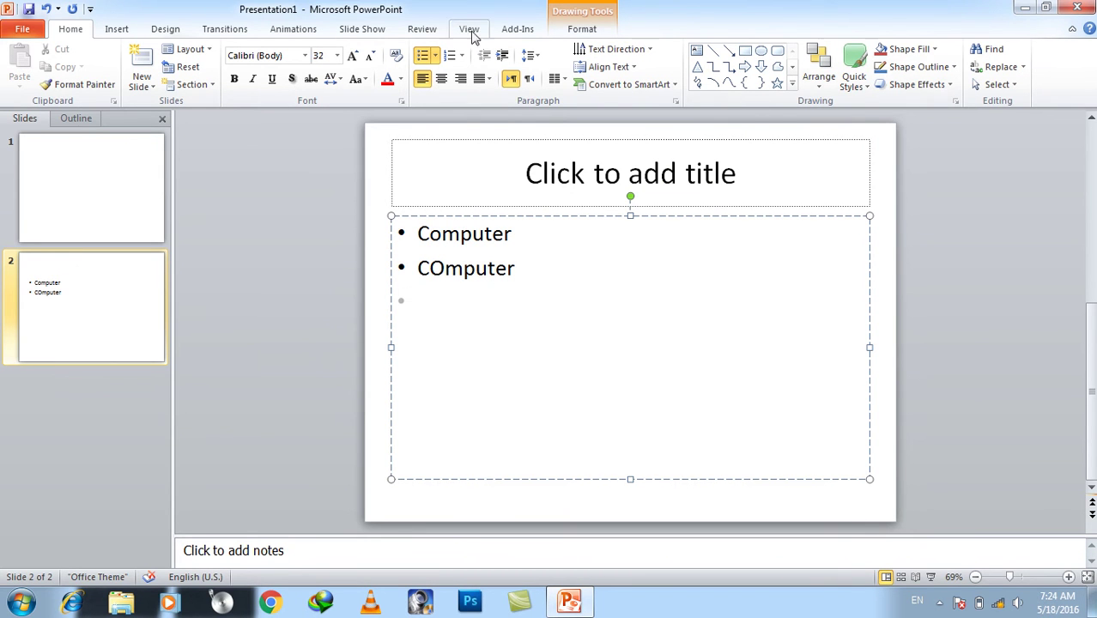
Step: Cancel an accidental exit and review the AutoCorrect options again without changes
click(17, 31)
click(26, 352)
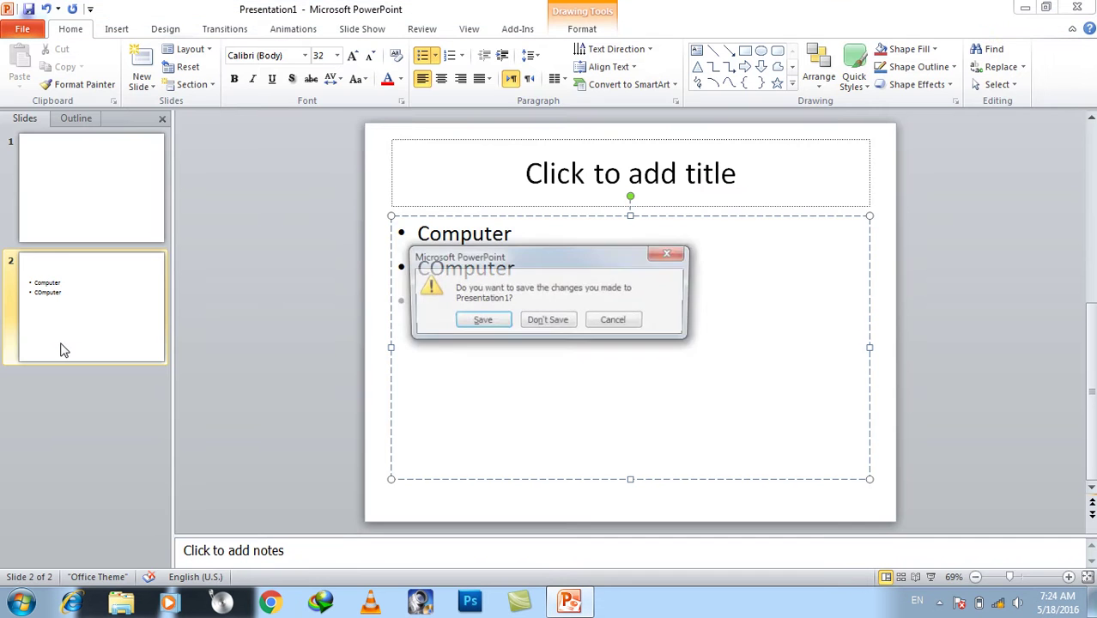
key(Escape)
click(20, 29)
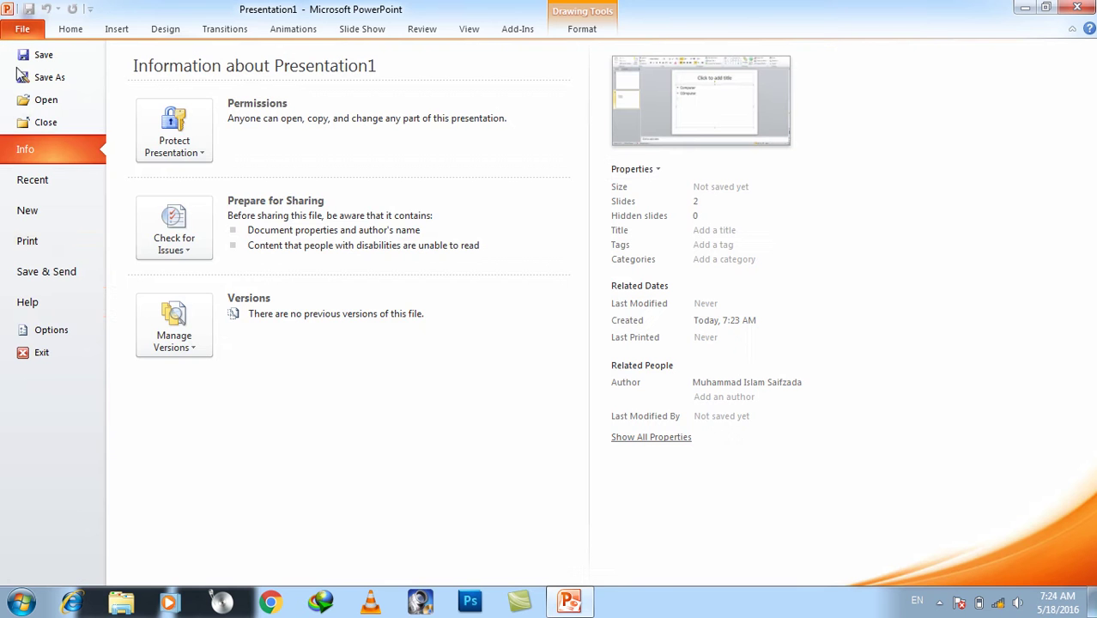
click(62, 336)
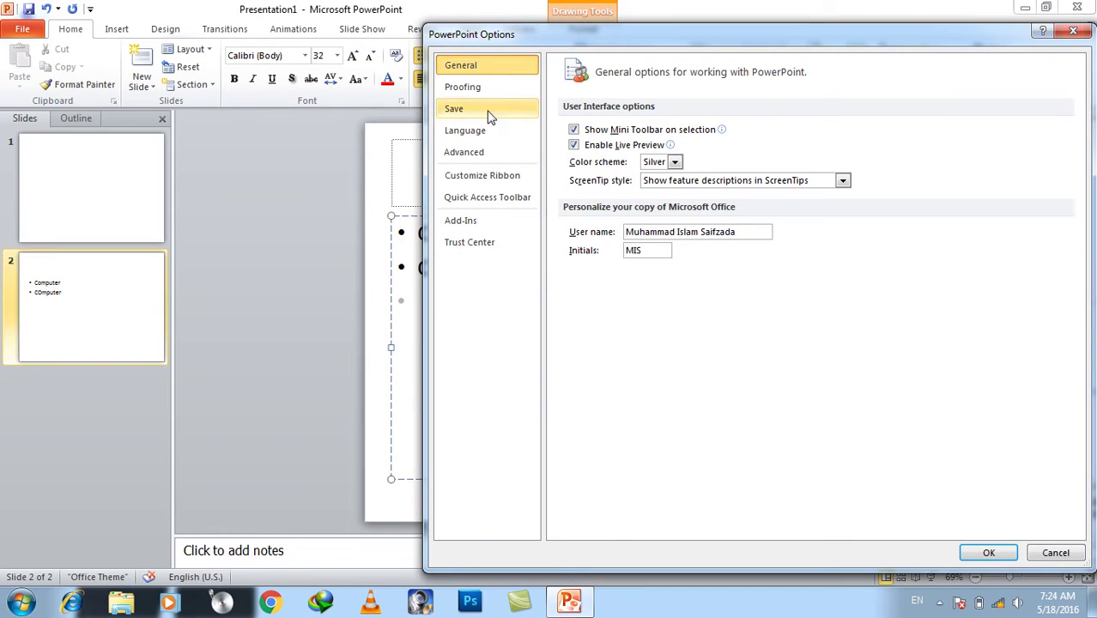
click(464, 87)
click(854, 137)
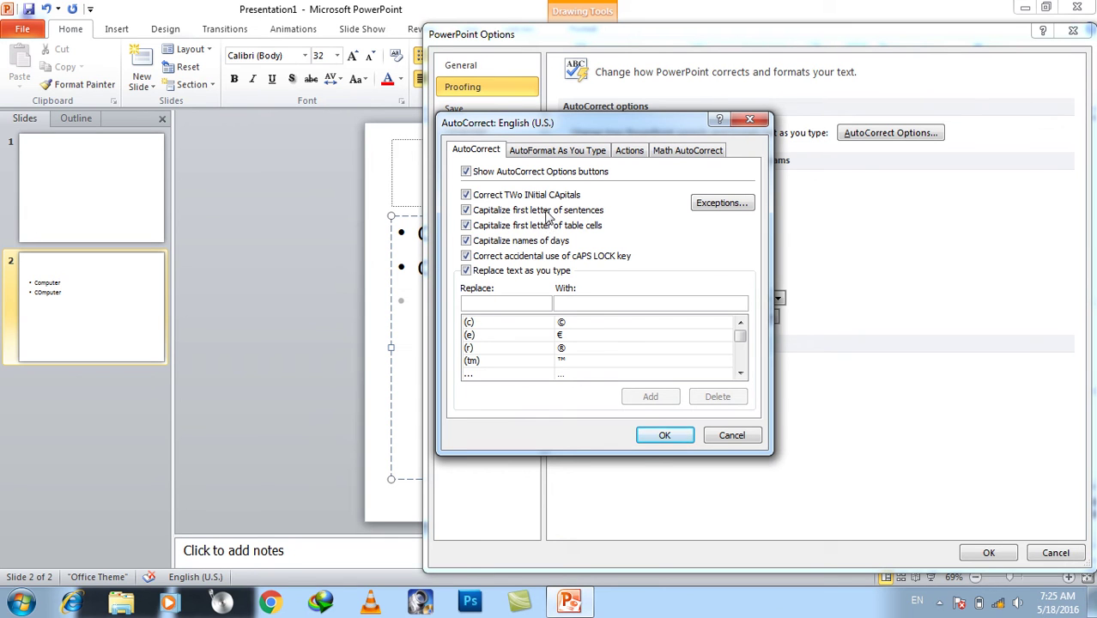
click(662, 434)
click(984, 550)
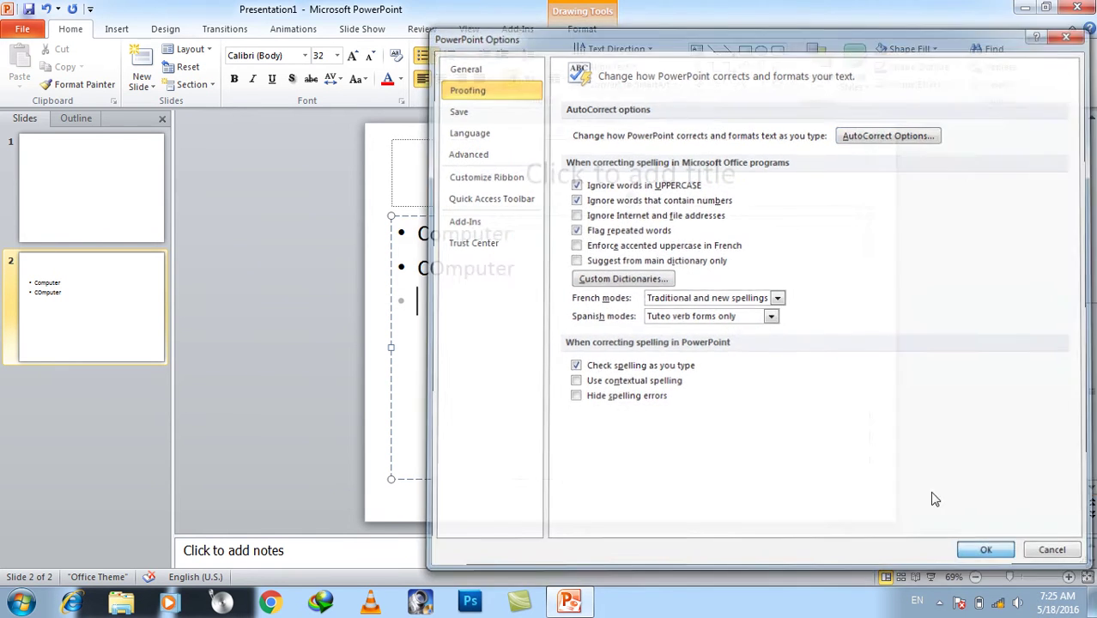
Step: Replace the two Computer bullets with a line reading 'welcome to afghanistan'
drag(446, 277, 384, 234)
key(Delete)
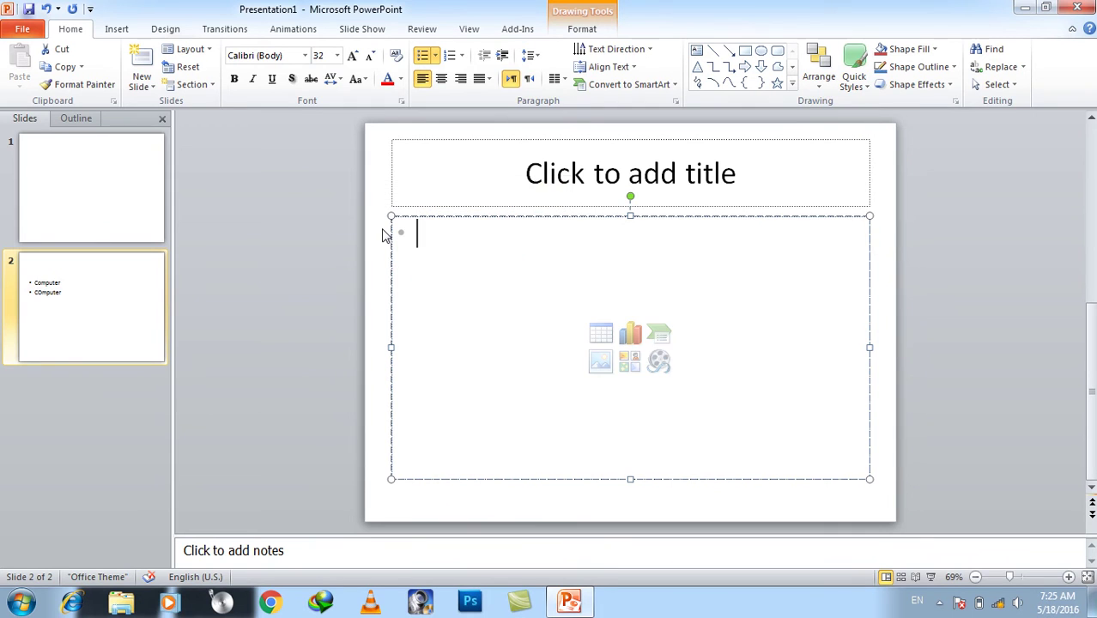
text(welcome)
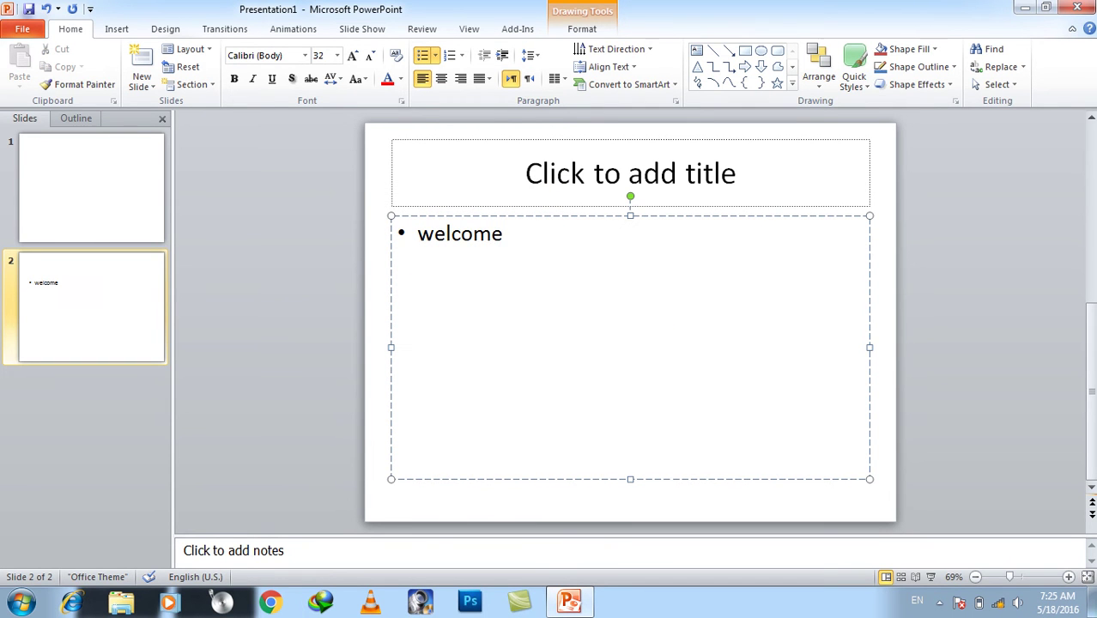
text( to affghan)
key(BackSpace)
key(BackSpace)
key(BackSpace)
key(BackSpace)
key(BackSpace)
text(ghanistan)
key(Return)
Step: Check the AutoCorrect options again and close them unchanged
click(22, 28)
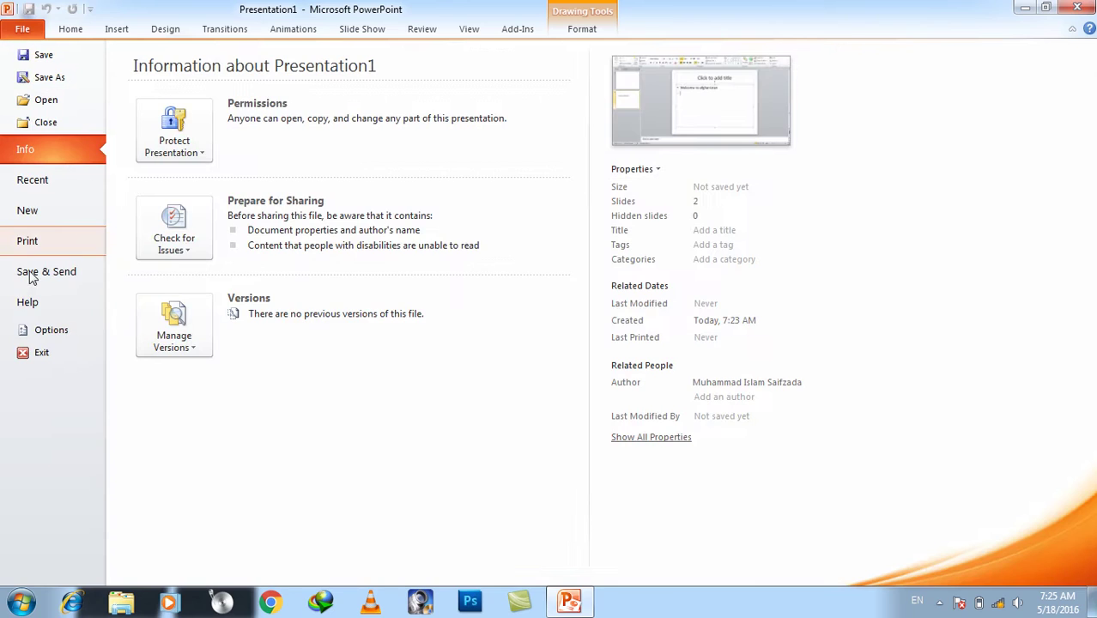
click(41, 330)
click(485, 89)
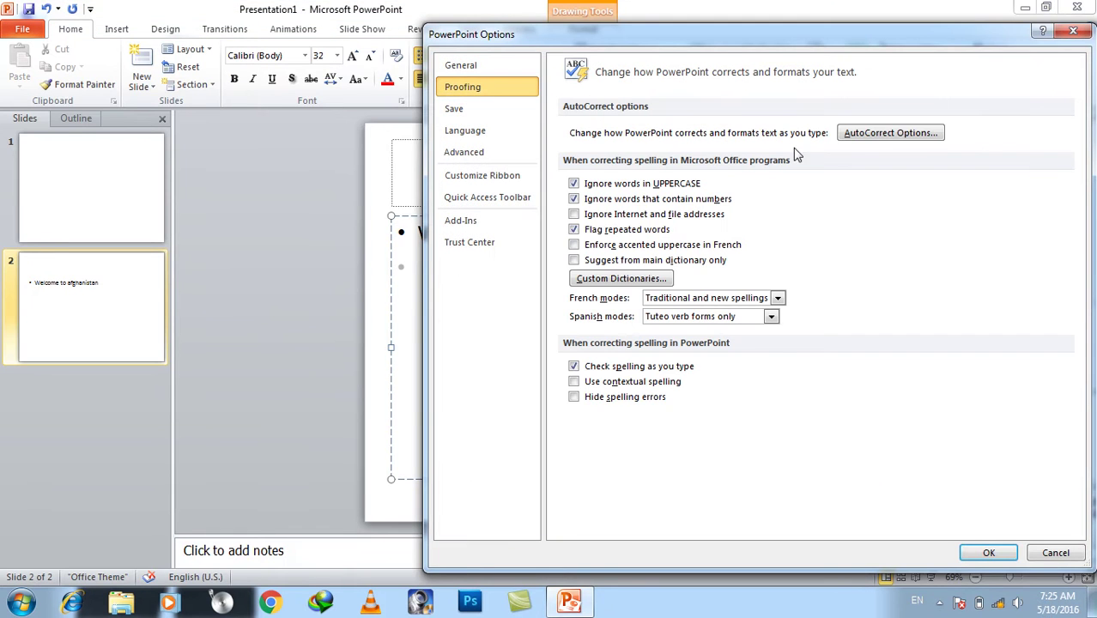
click(866, 133)
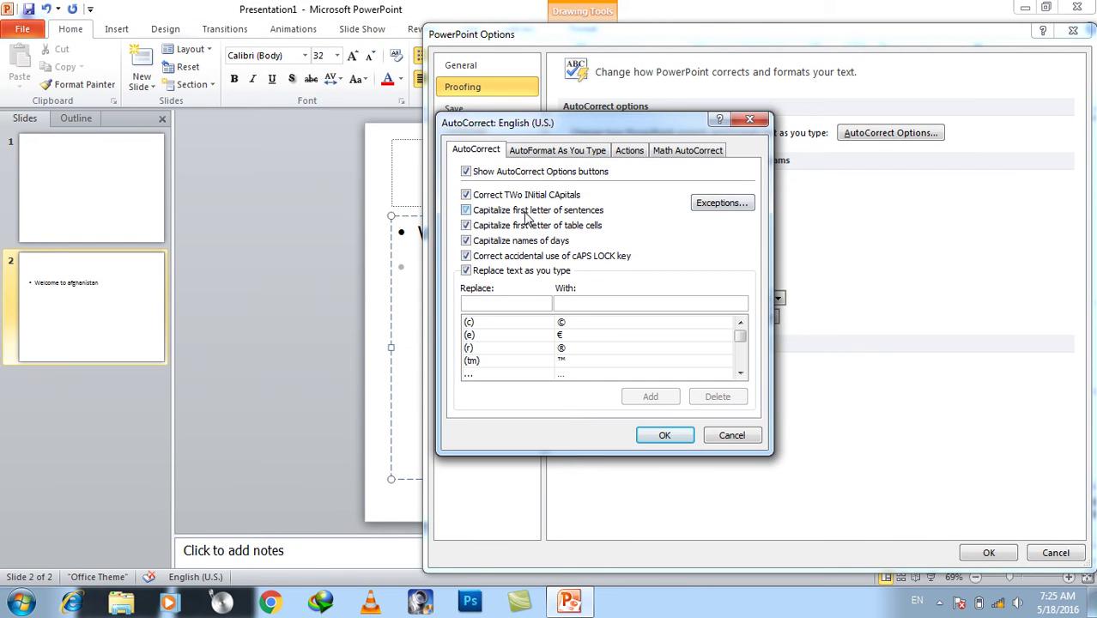
click(661, 434)
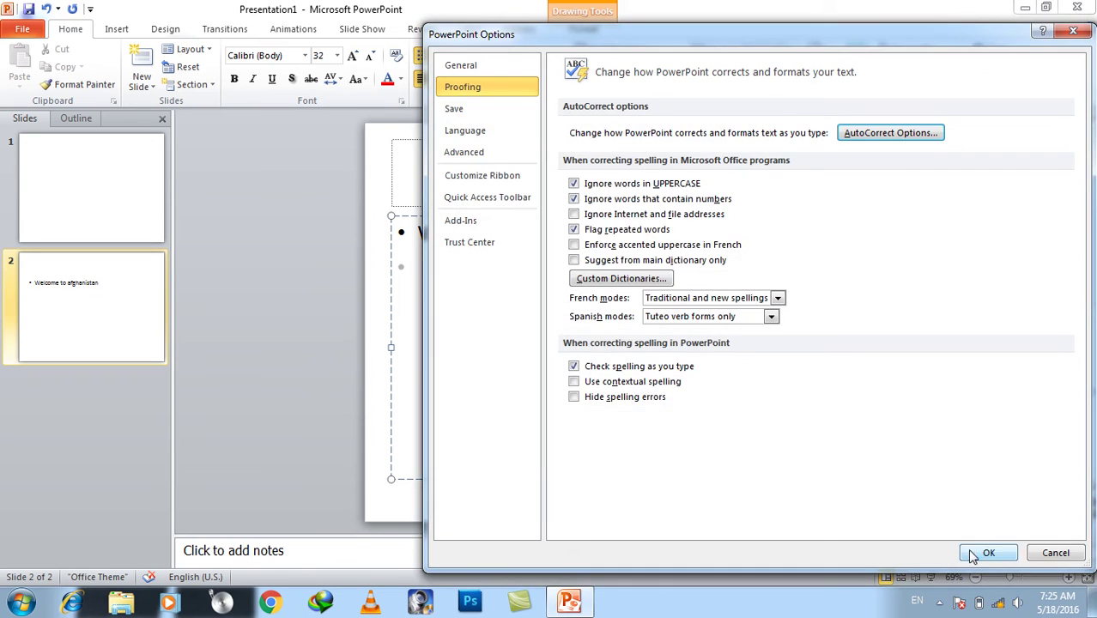
click(978, 554)
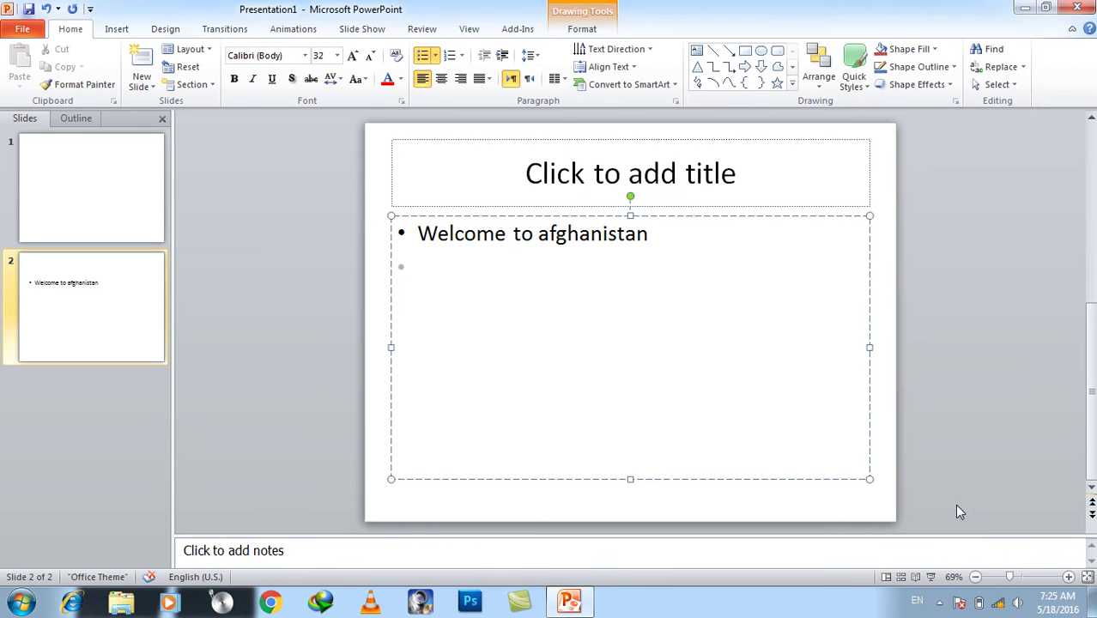
Step: Add 'welcome to afghanistan' and 'Welcome to Afghanistan' lines, fixing Afghanistan via spelling suggestions
text(welcome to afgha)
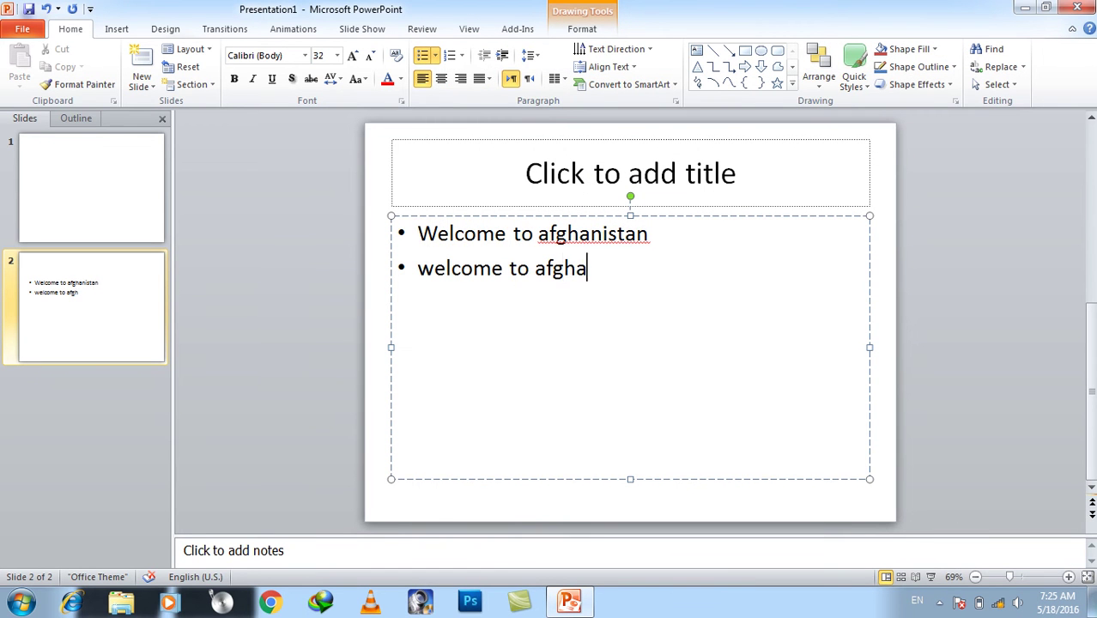
text(nistan )
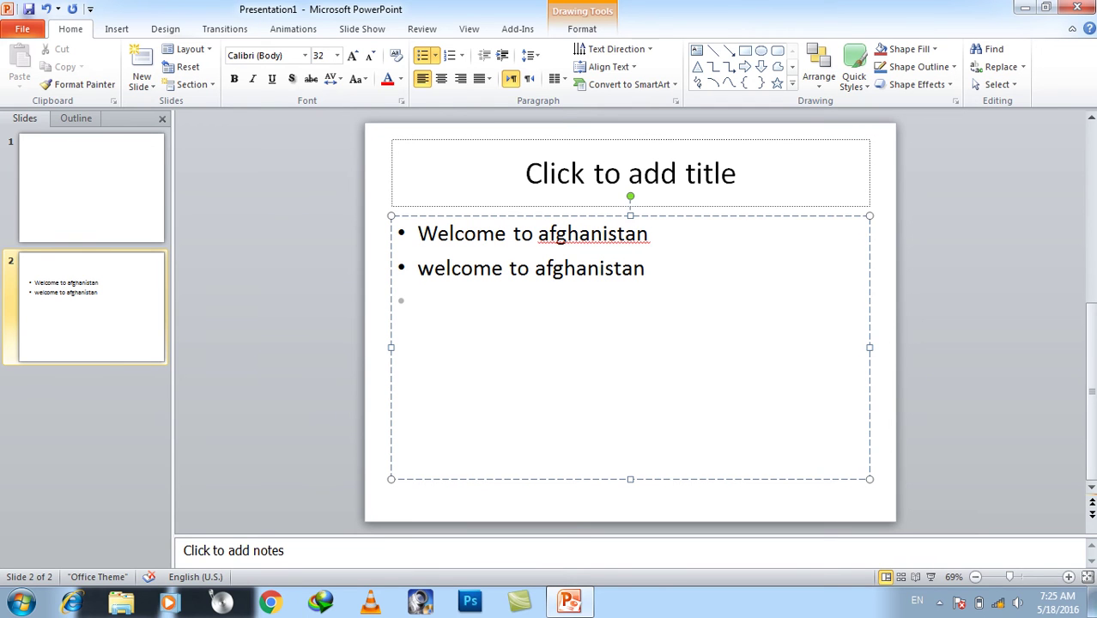
text(Welcome to Afghanistan)
key(Return)
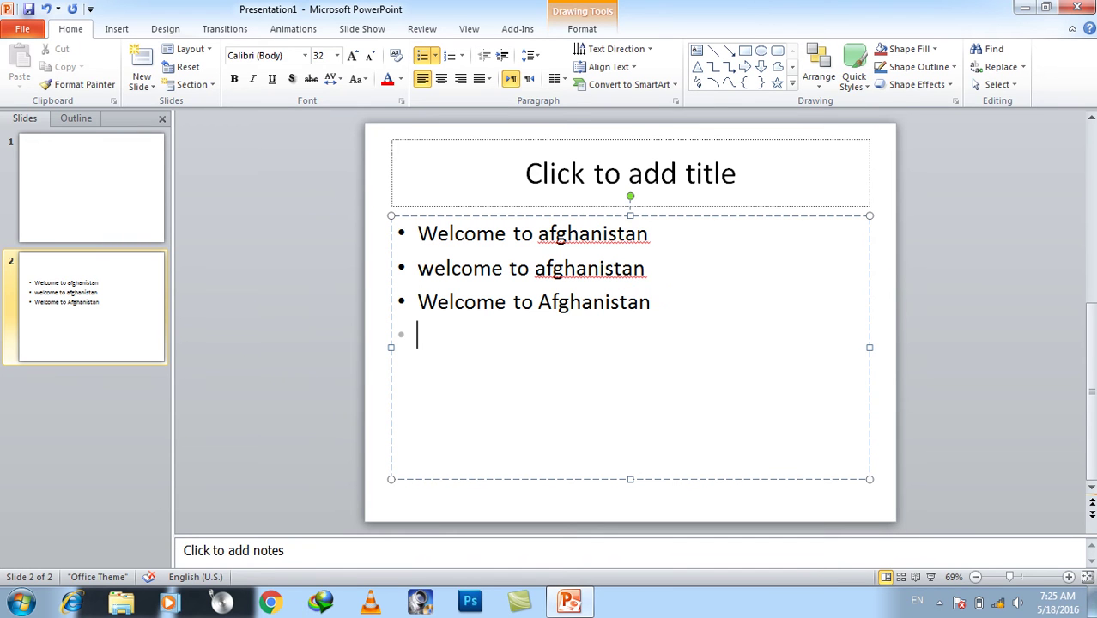
right_click(637, 275)
click(656, 276)
right_click(593, 238)
click(648, 250)
Step: End each of the three welcome lines with a period and remove the trailing empty bullet
text(.)
click(660, 276)
text(.)
click(673, 309)
text(.)
key(Return)
key(BackSpace)
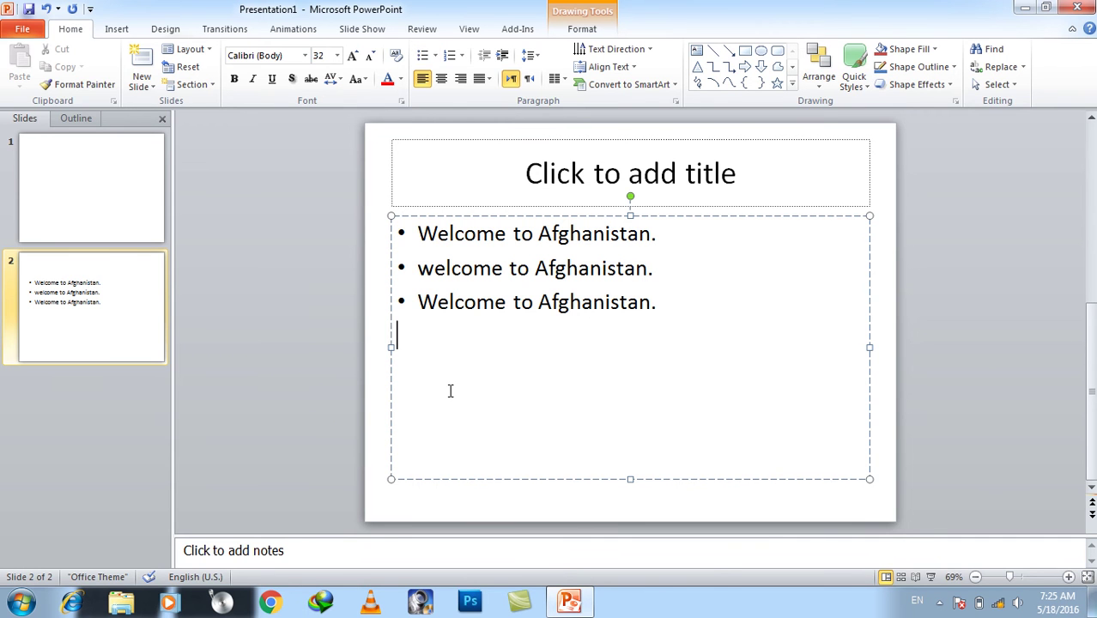
click(22, 28)
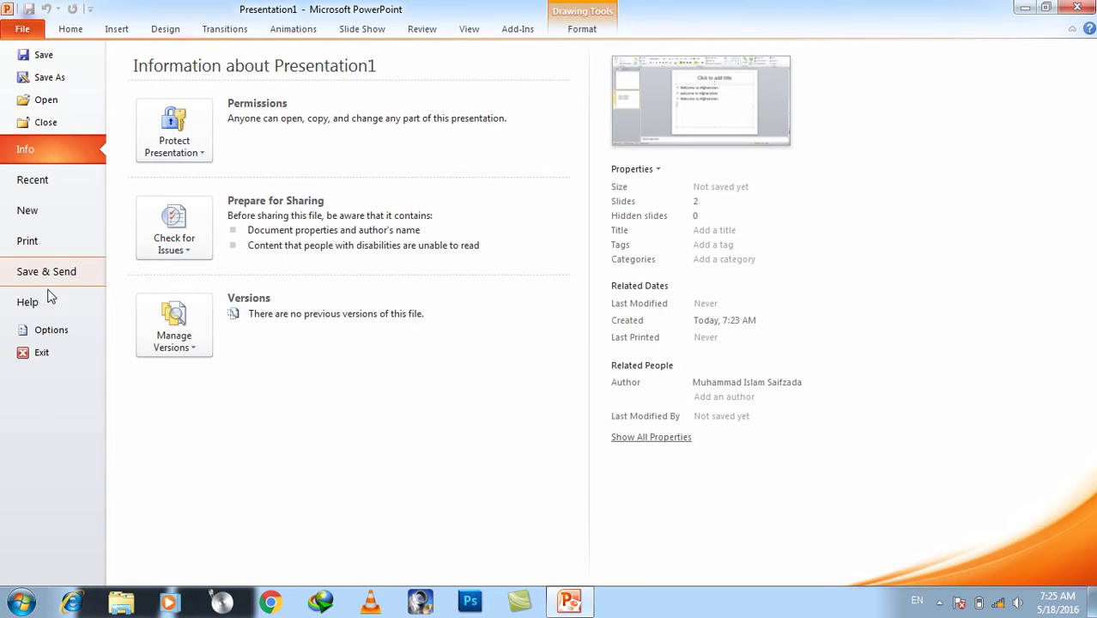
click(60, 338)
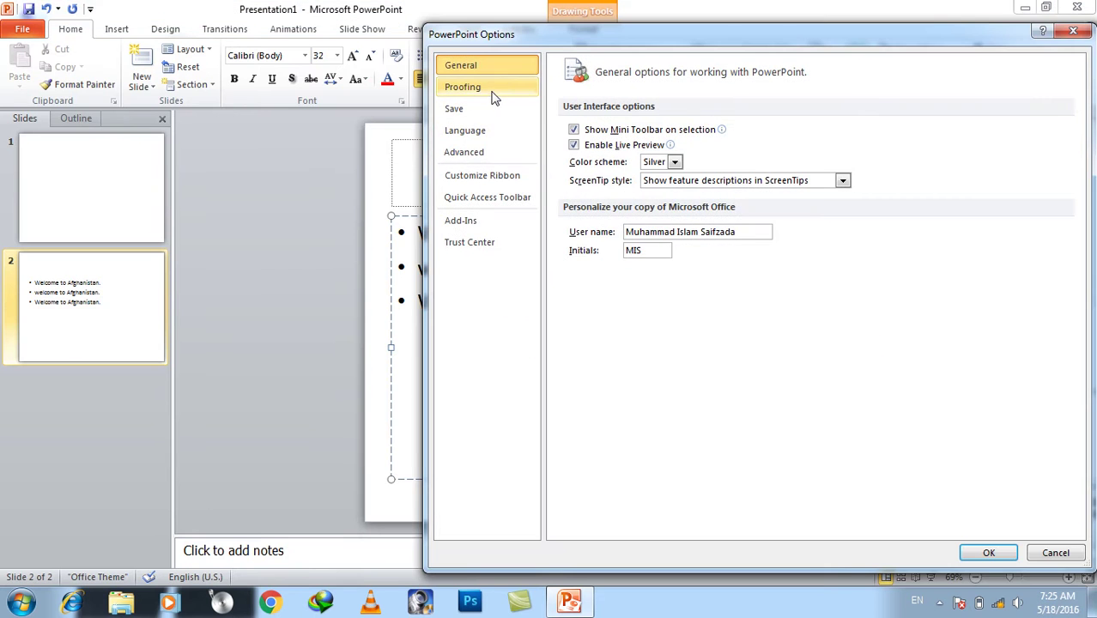
click(489, 90)
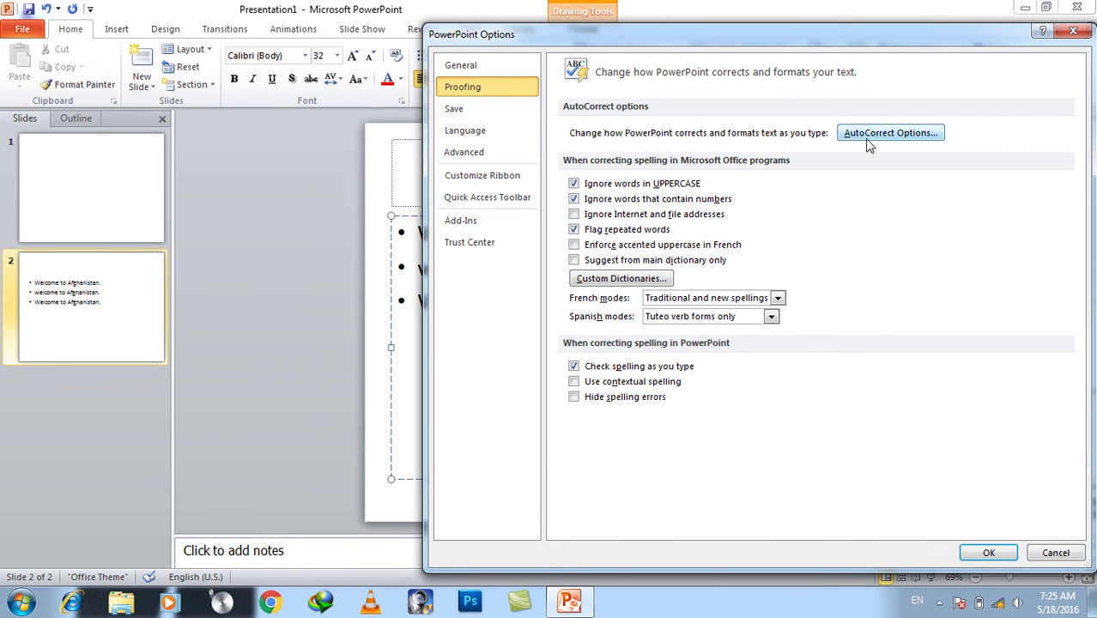
click(868, 138)
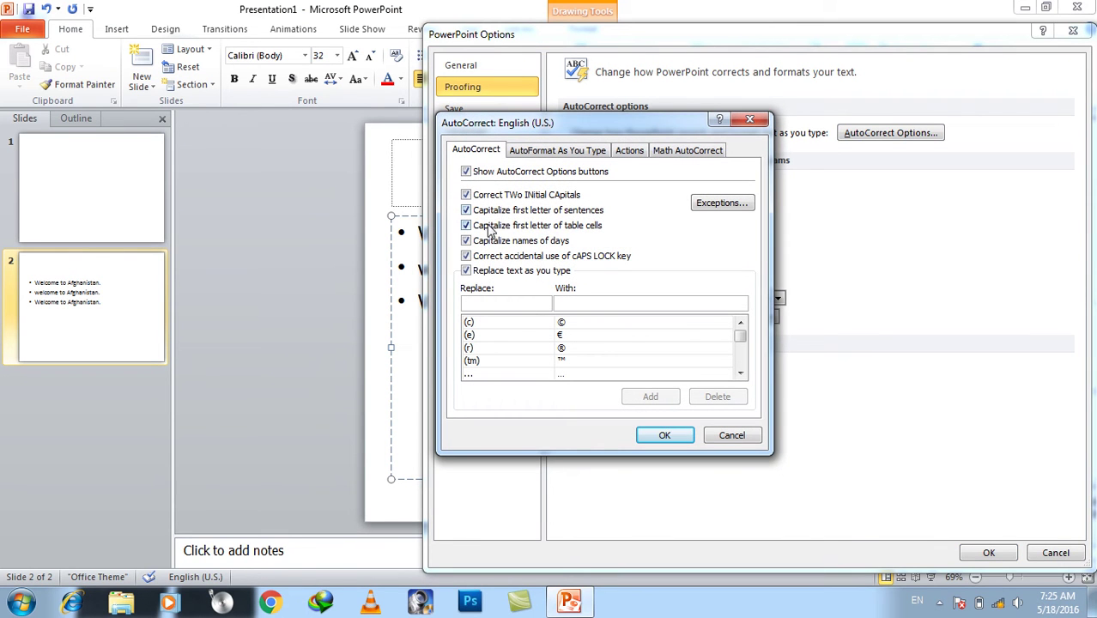
click(652, 438)
click(988, 552)
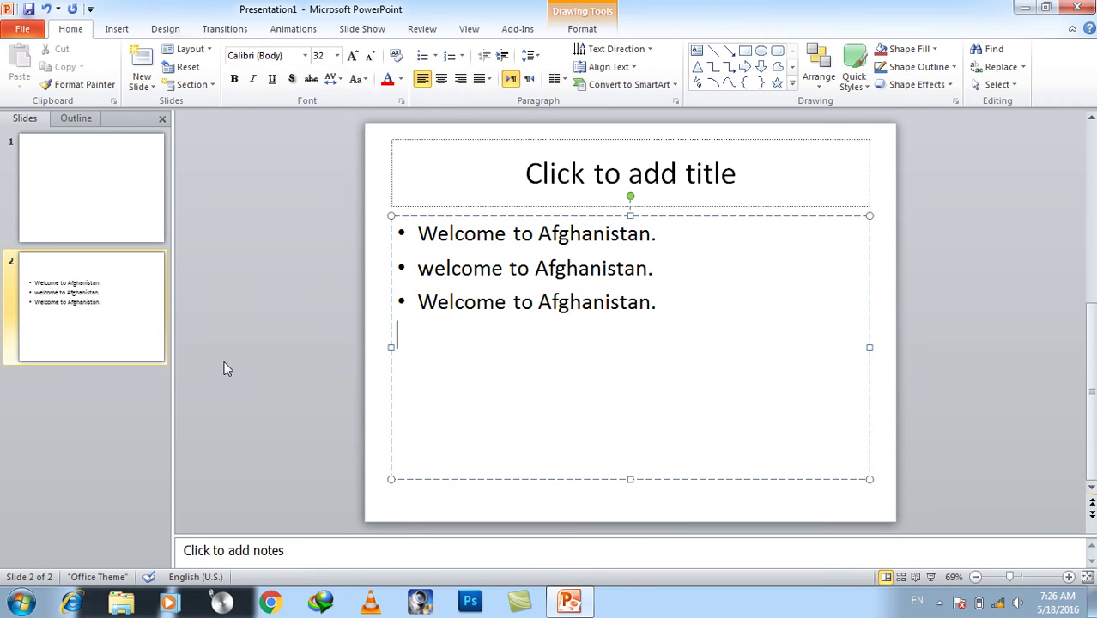
Step: Add a third slide with a 2-column, 4-row table and fill its header row with Sname and Fathername
key(ctrl+m)
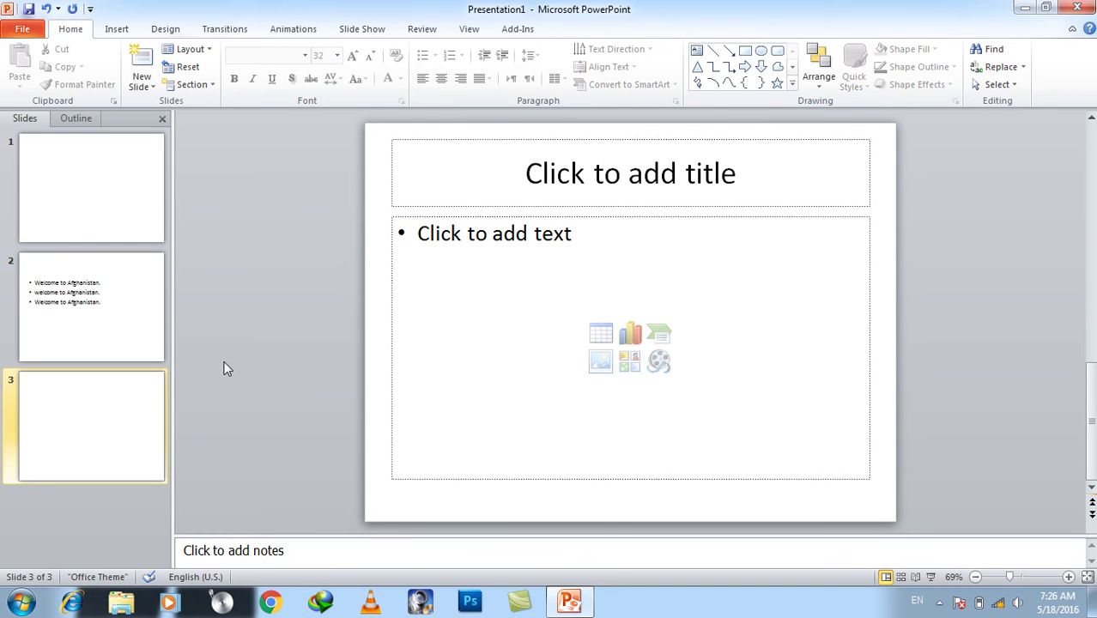
click(600, 333)
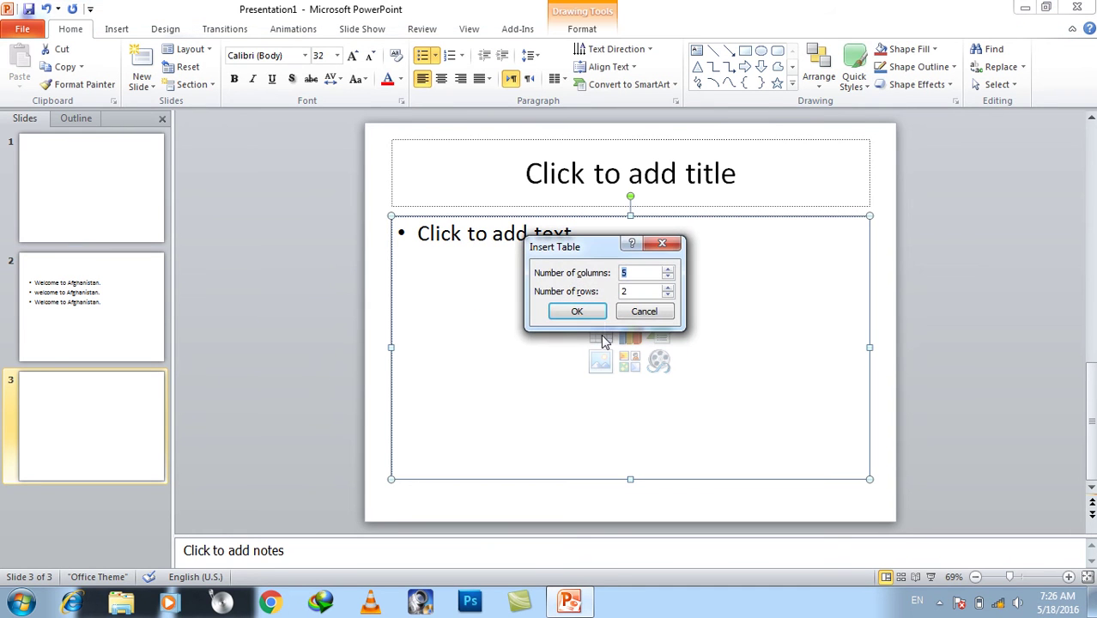
text(2)
key(Tab)
text(4)
click(587, 320)
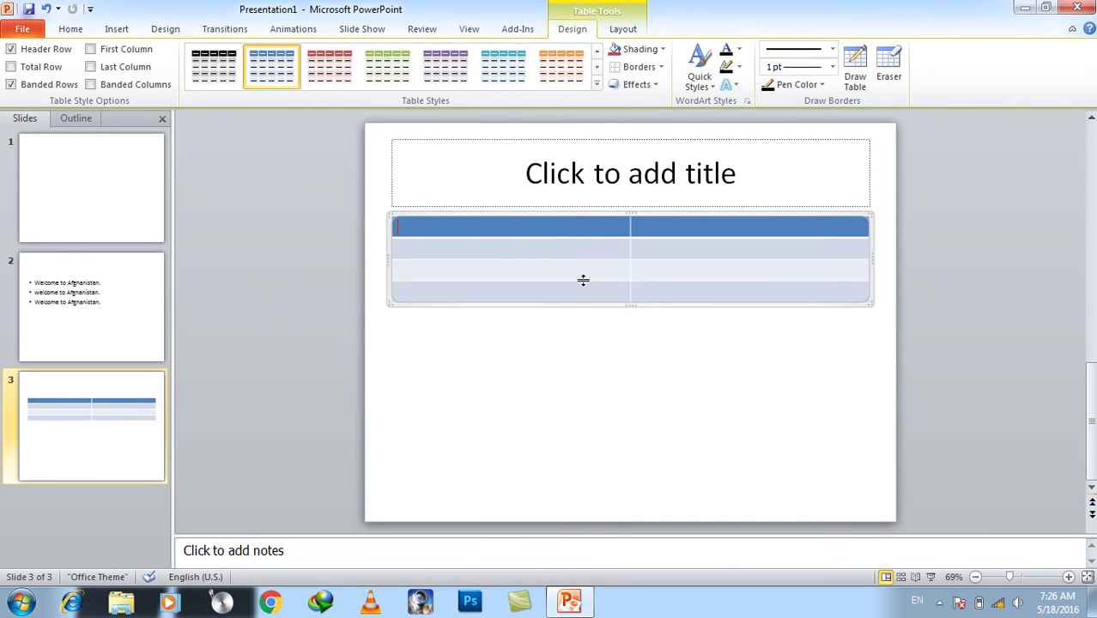
text(an)
text(Sname)
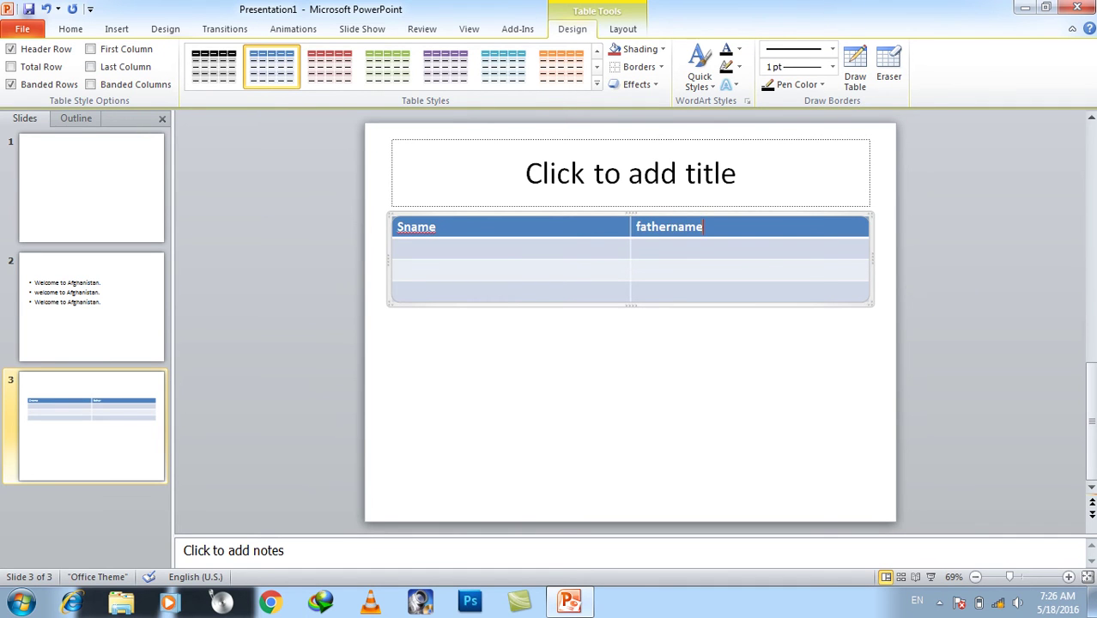
key(Tab)
Step: Turn off capitalizing the first letter of table cells and type lowercase islam and khan in the table
click(22, 28)
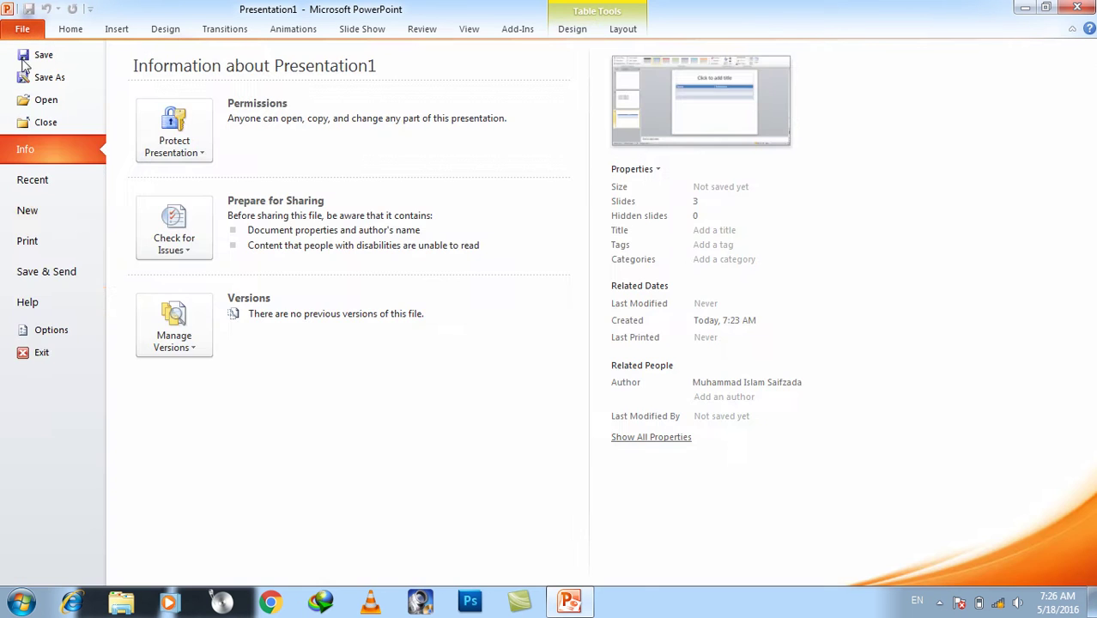
click(26, 330)
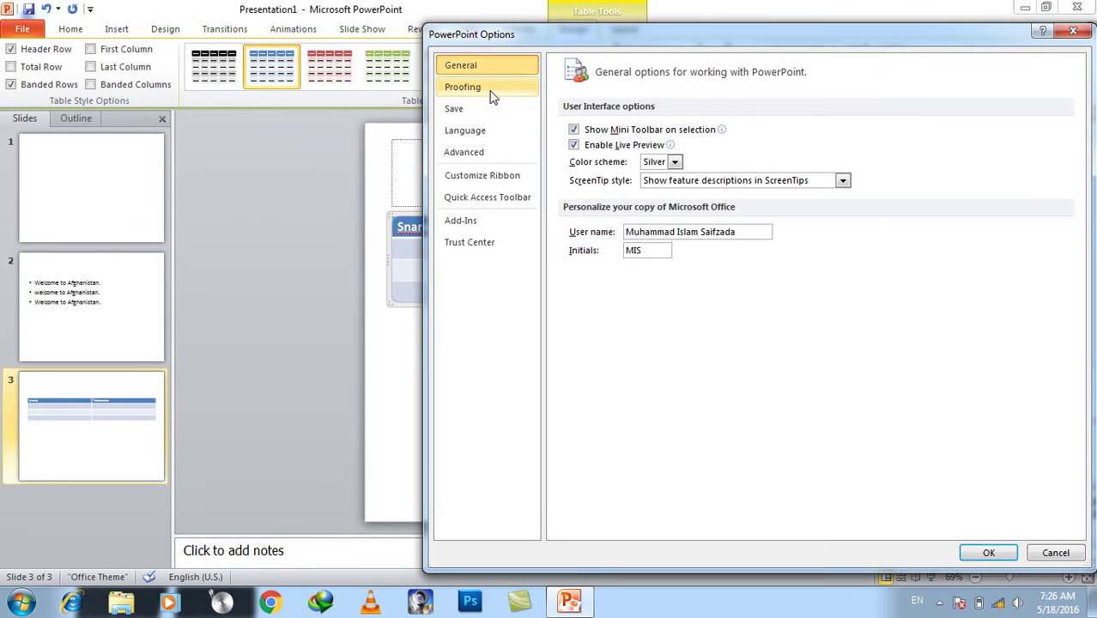
click(493, 91)
click(900, 136)
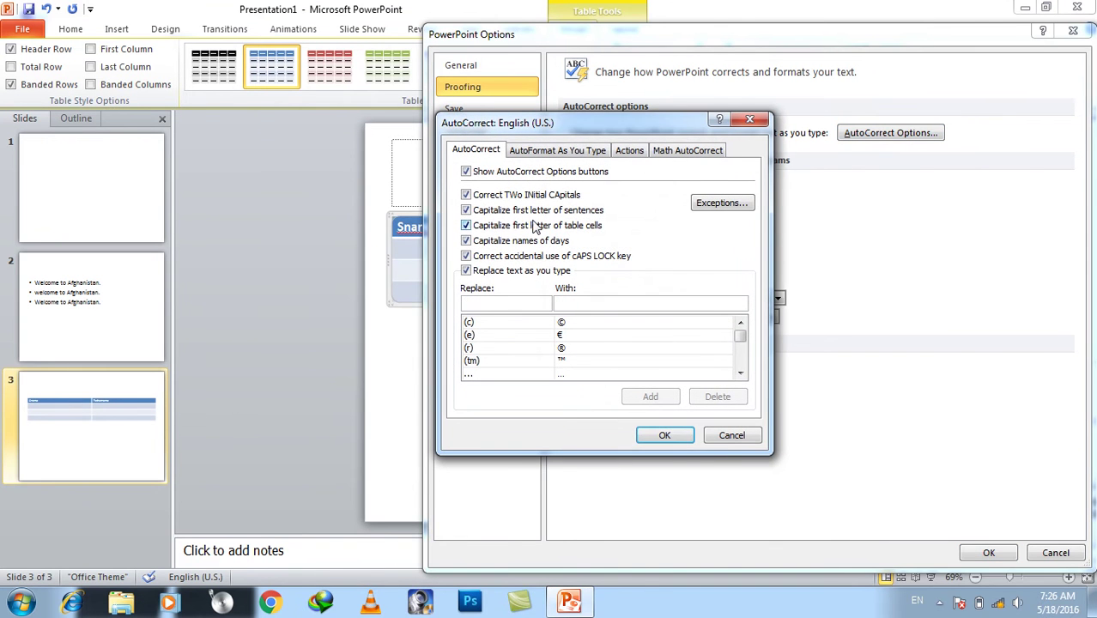
click(664, 435)
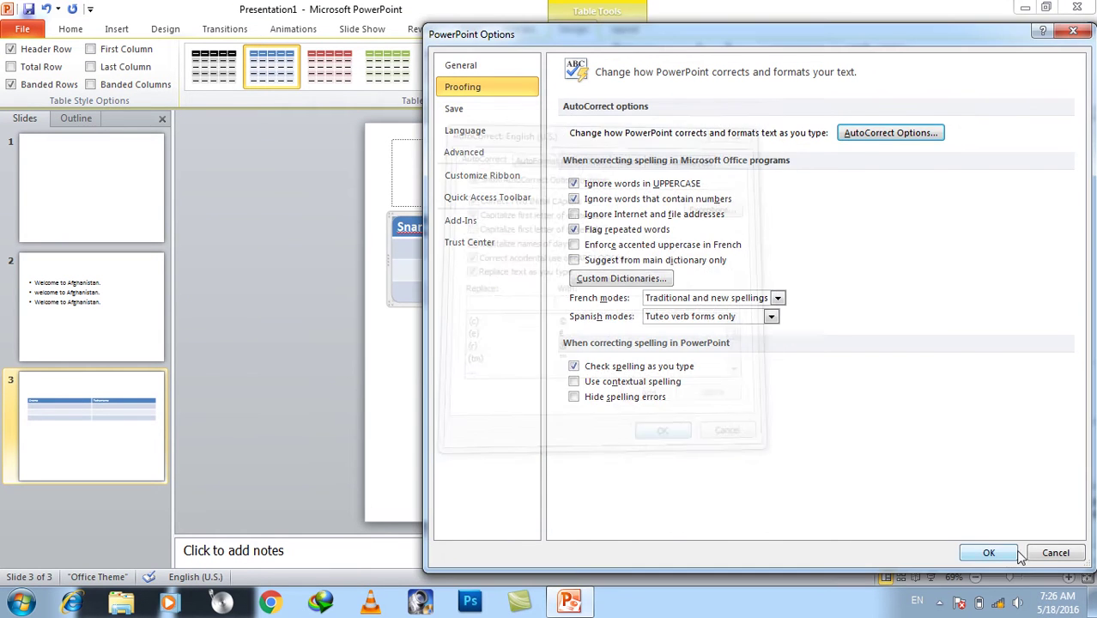
text(islam)
text(khan)
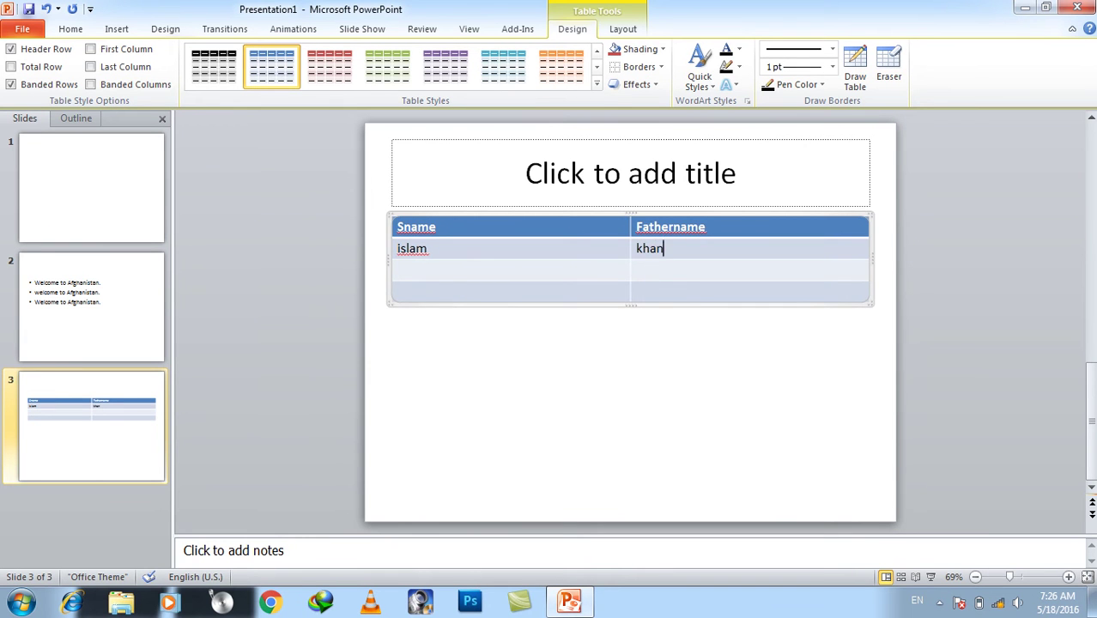
text(alam)
Step: Recheck the AutoCorrect settings, then return to slide 2
click(21, 31)
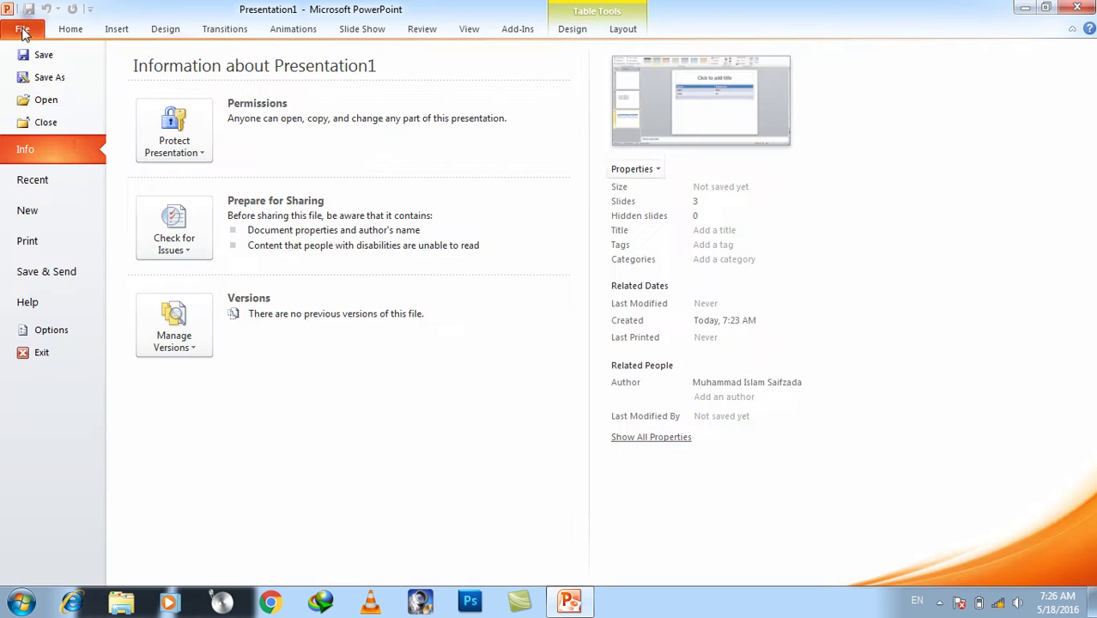
click(68, 335)
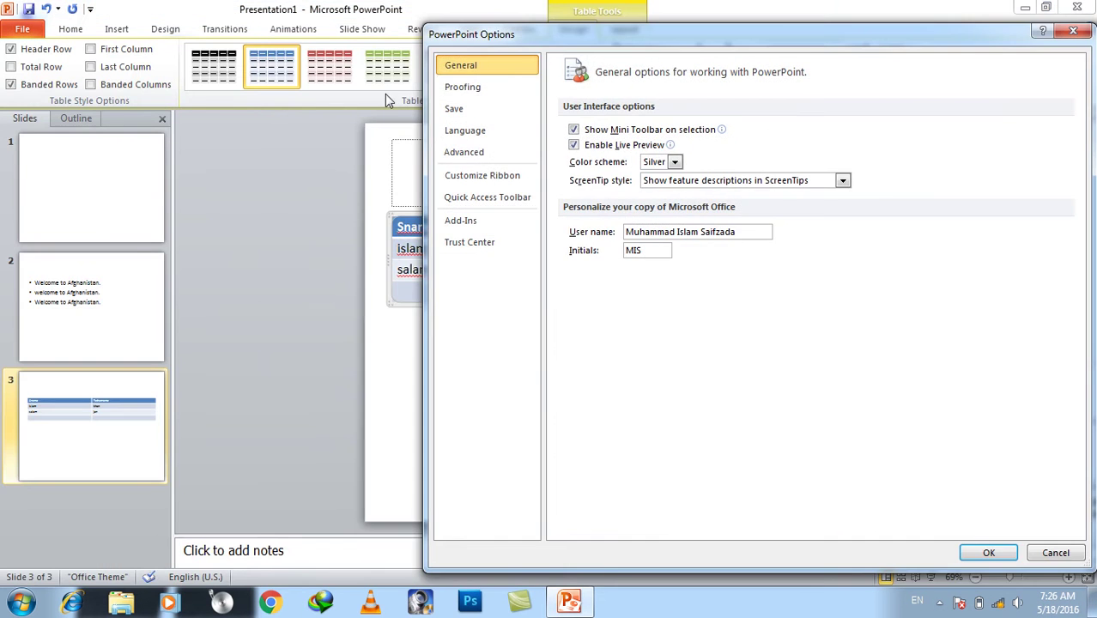
click(447, 88)
click(894, 137)
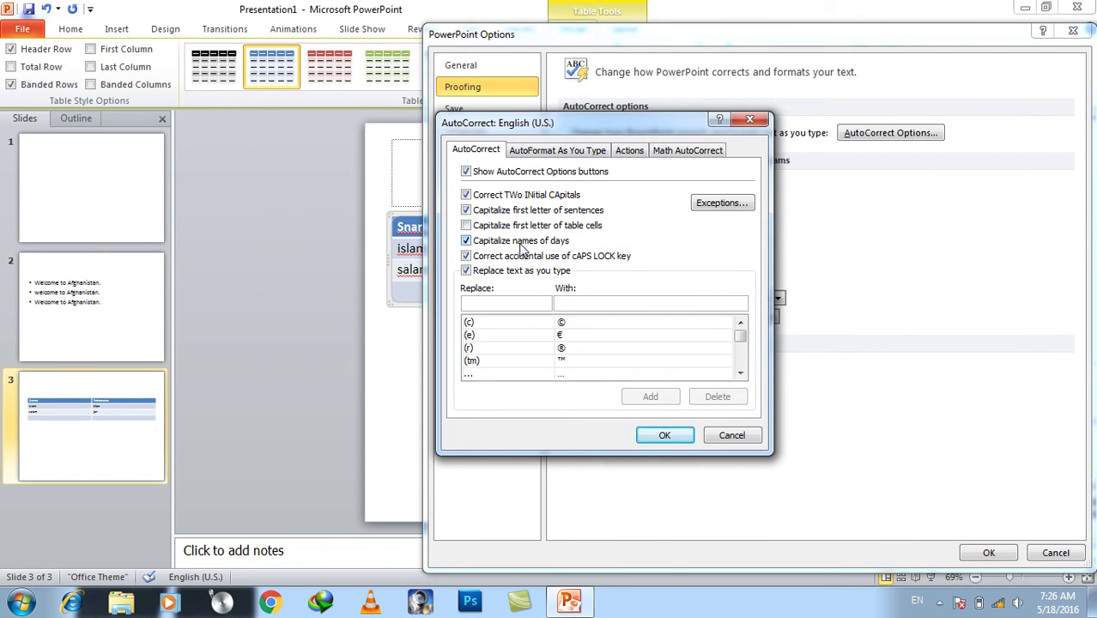
click(661, 435)
click(983, 551)
click(119, 316)
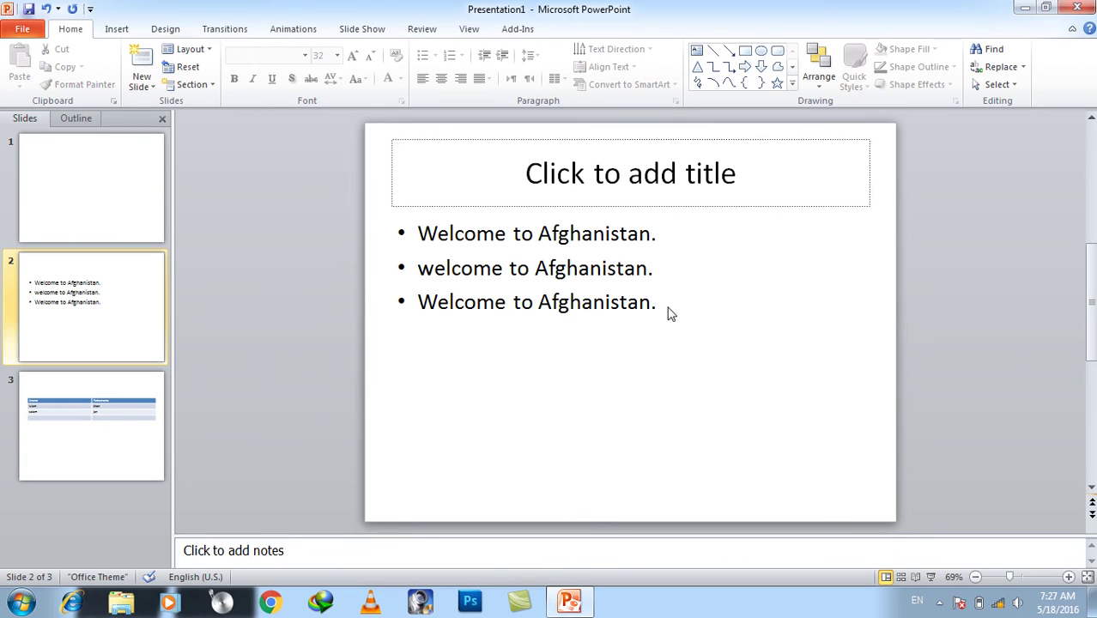
Step: Add unbulleted lines sunday and monday on slide 2, which AutoCorrect capitalizes
click(670, 313)
key(Return)
key(BackSpace)
text(sunday)
key(Return)
text(monday)
key(Return)
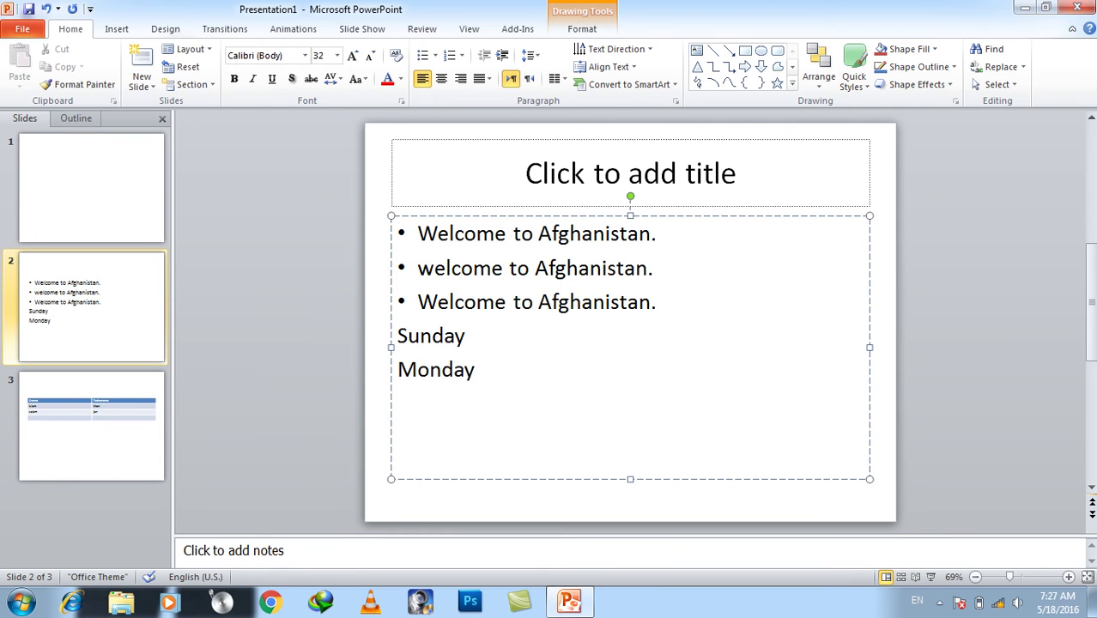
Step: Turn off Capitalize names of days in AutoCorrect Options
click(13, 26)
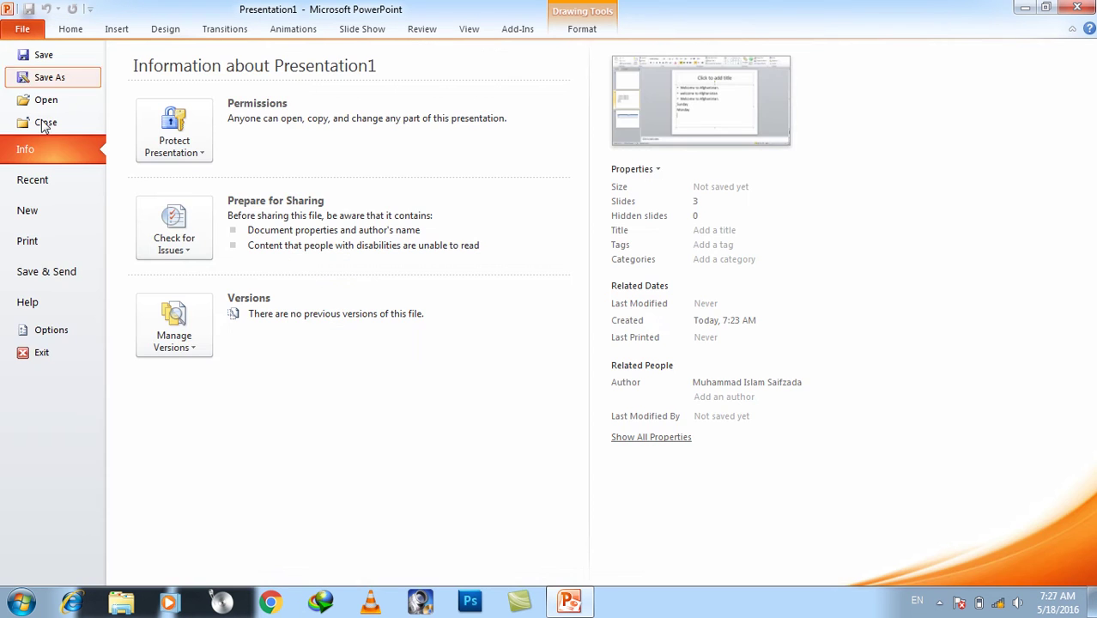
click(52, 329)
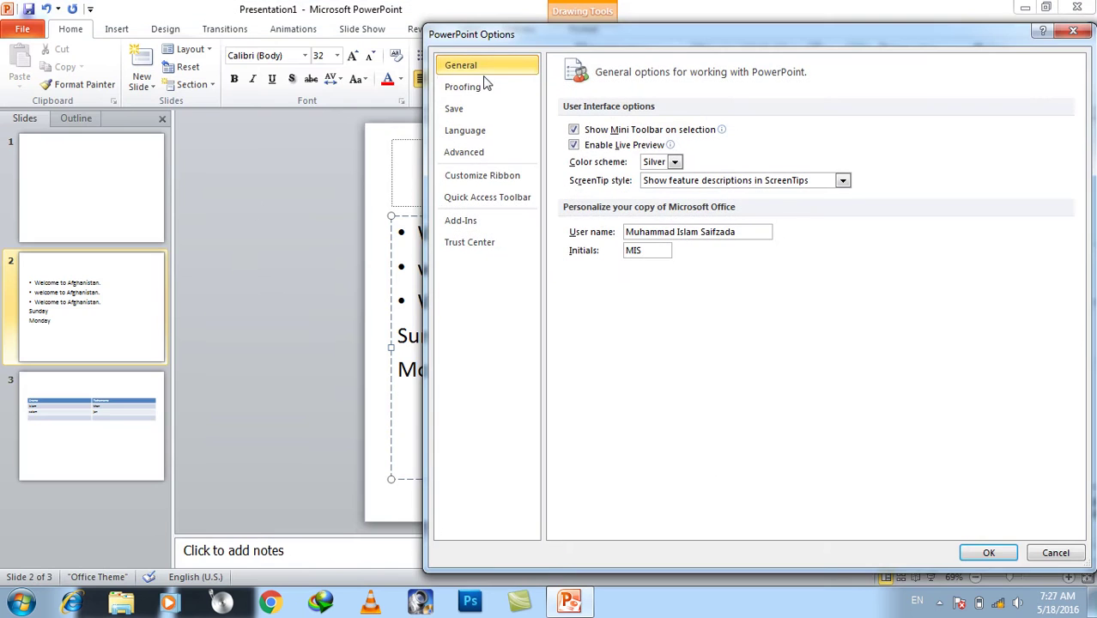
click(515, 88)
click(891, 136)
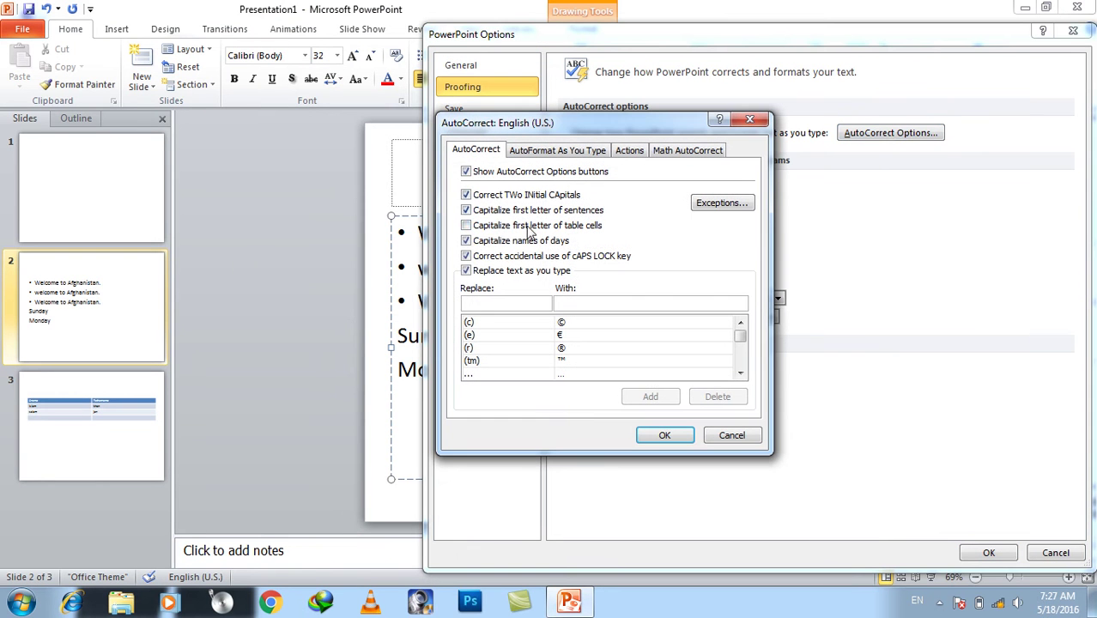
click(494, 241)
click(664, 435)
click(978, 552)
Step: Replace all of slide 2's body text with the lines sunday and monday
drag(588, 392, 137, 133)
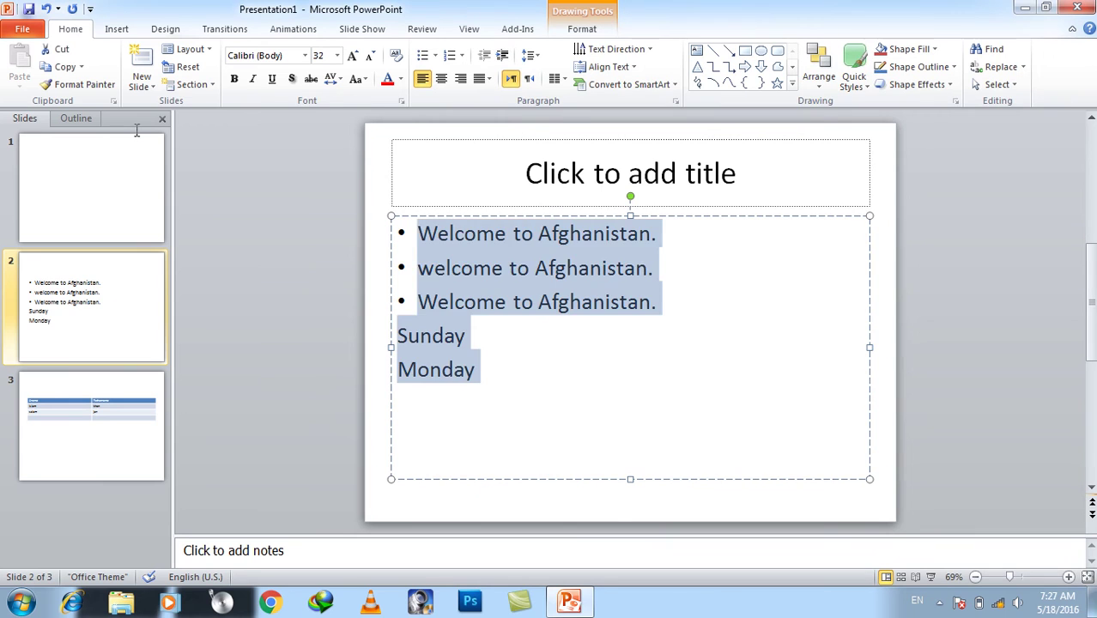
key(Delete)
text(sunday)
key(Return)
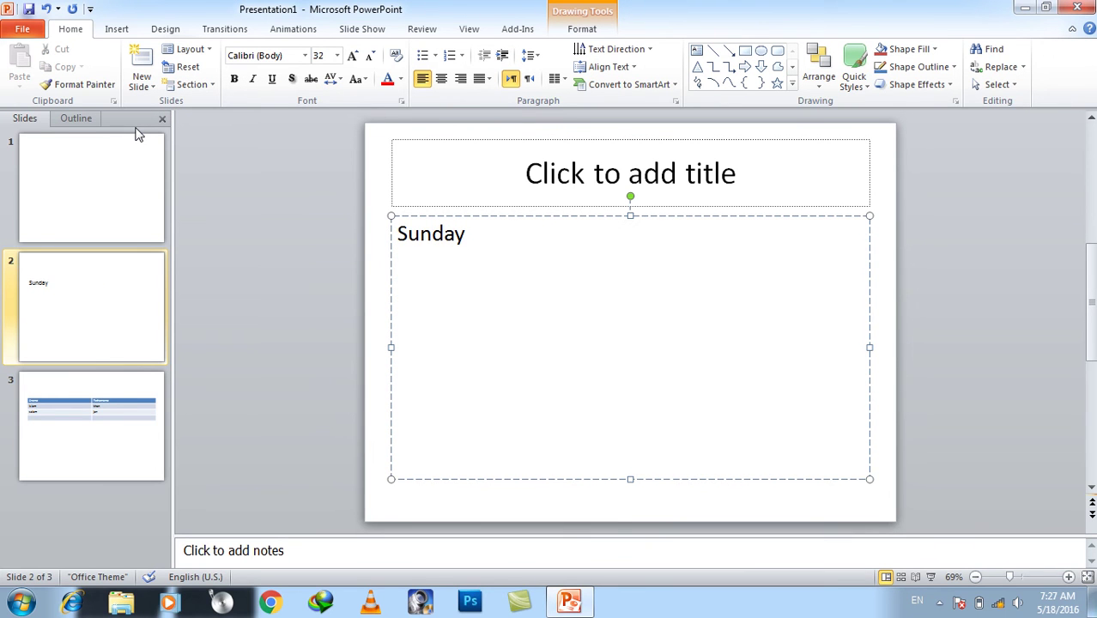
text(monday)
key(Return)
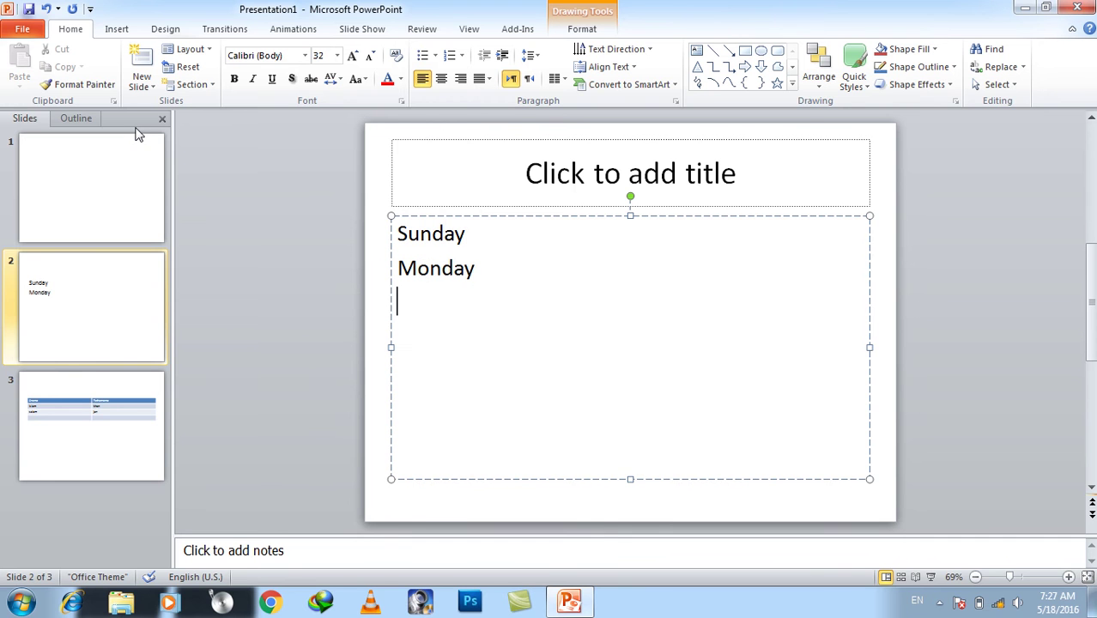
Step: Turn off Capitalize first letter of sentences in AutoCorrect Options
click(12, 29)
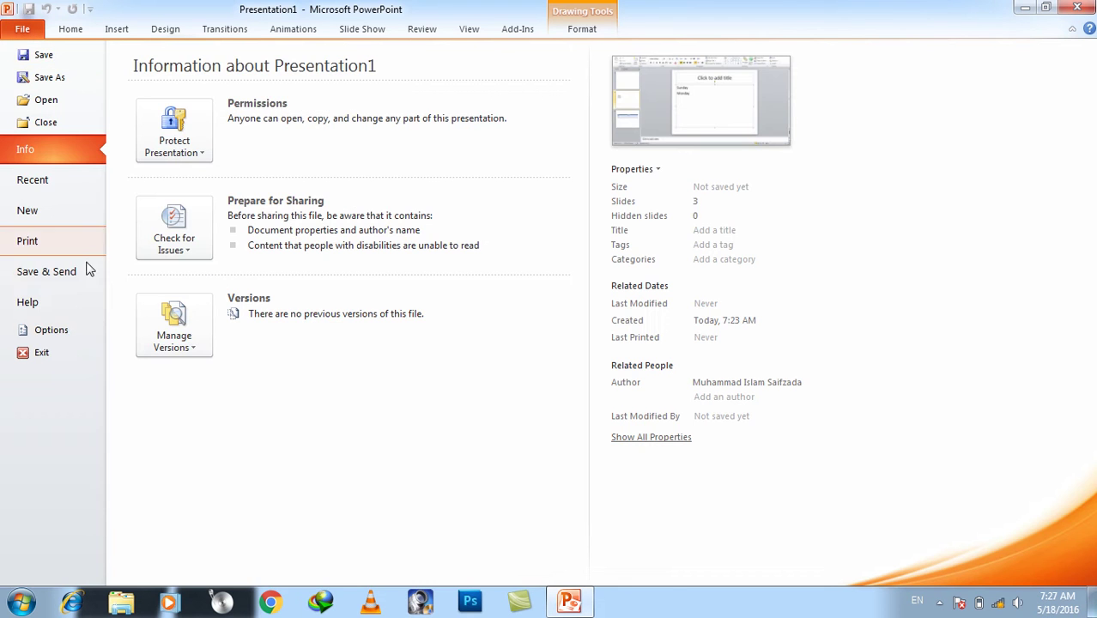
click(54, 329)
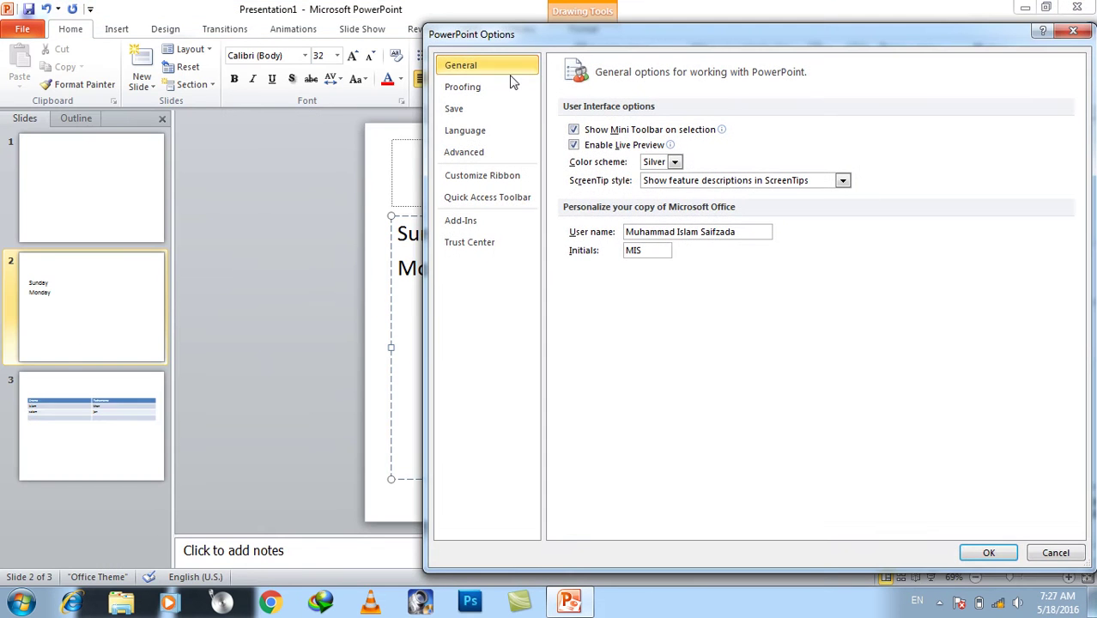
click(506, 87)
click(869, 135)
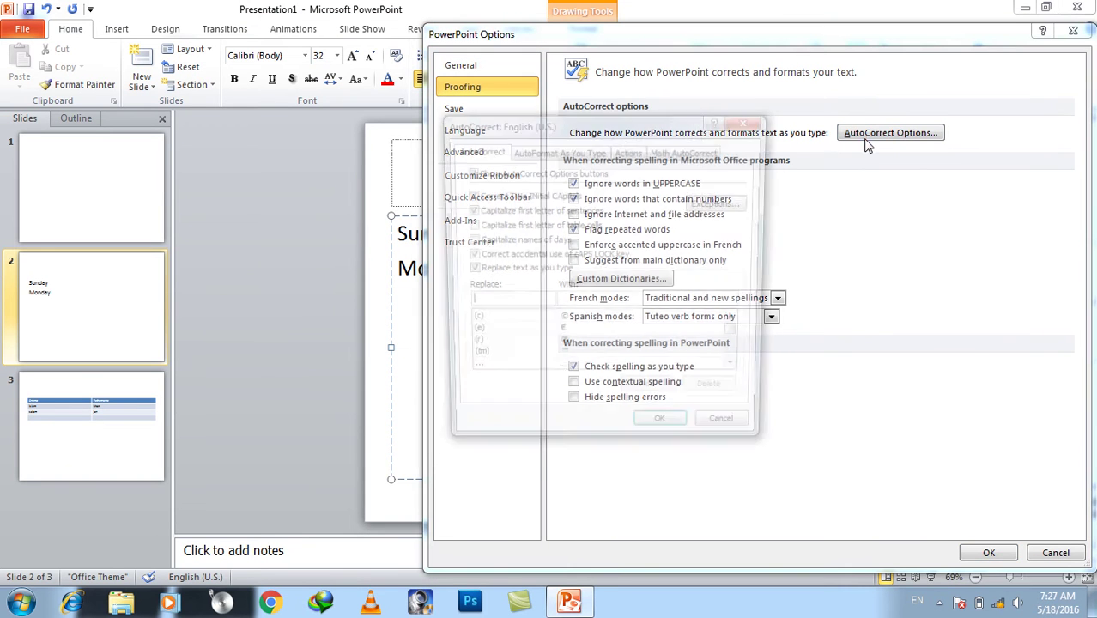
click(537, 212)
click(661, 435)
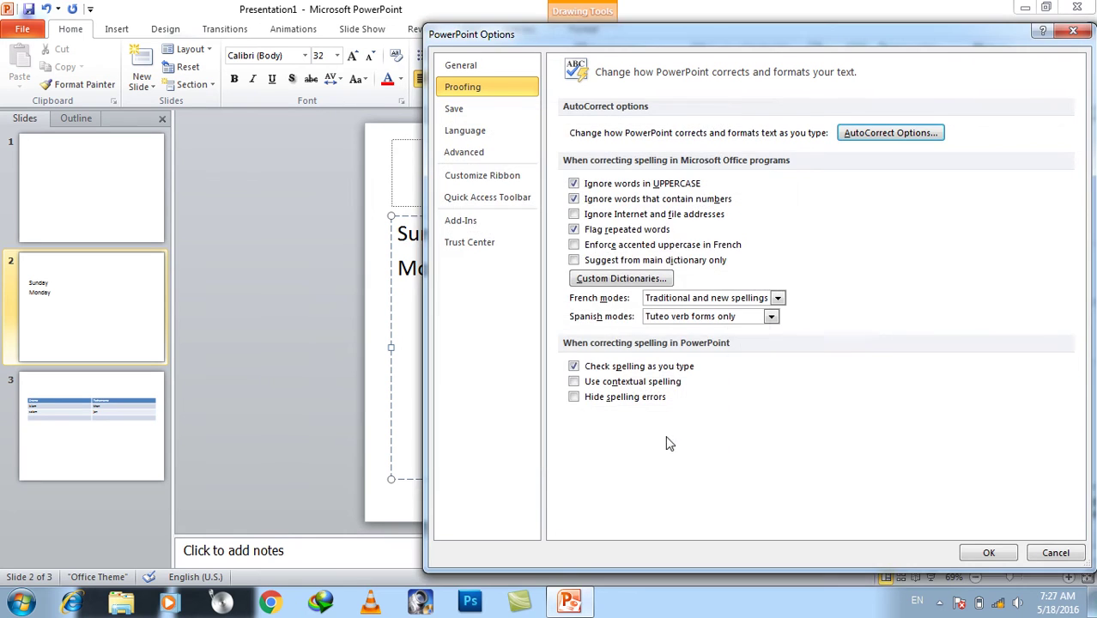
click(987, 554)
Step: Retype lowercase sunday and monday over the body text, then clear the placeholder
drag(575, 361, 254, 176)
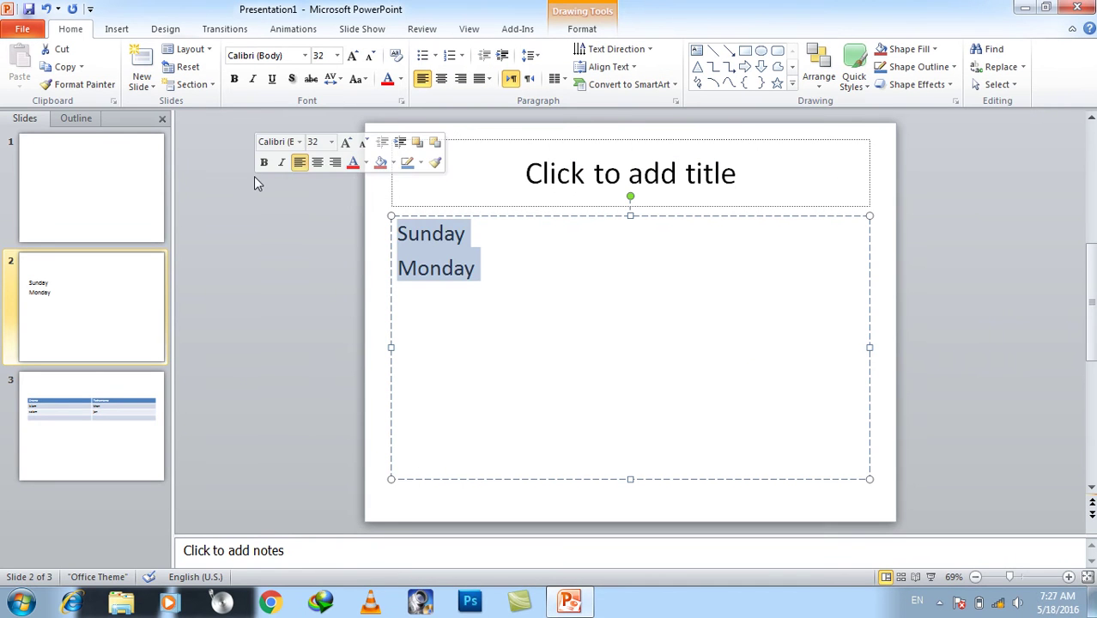
text(sunday )
text(monday)
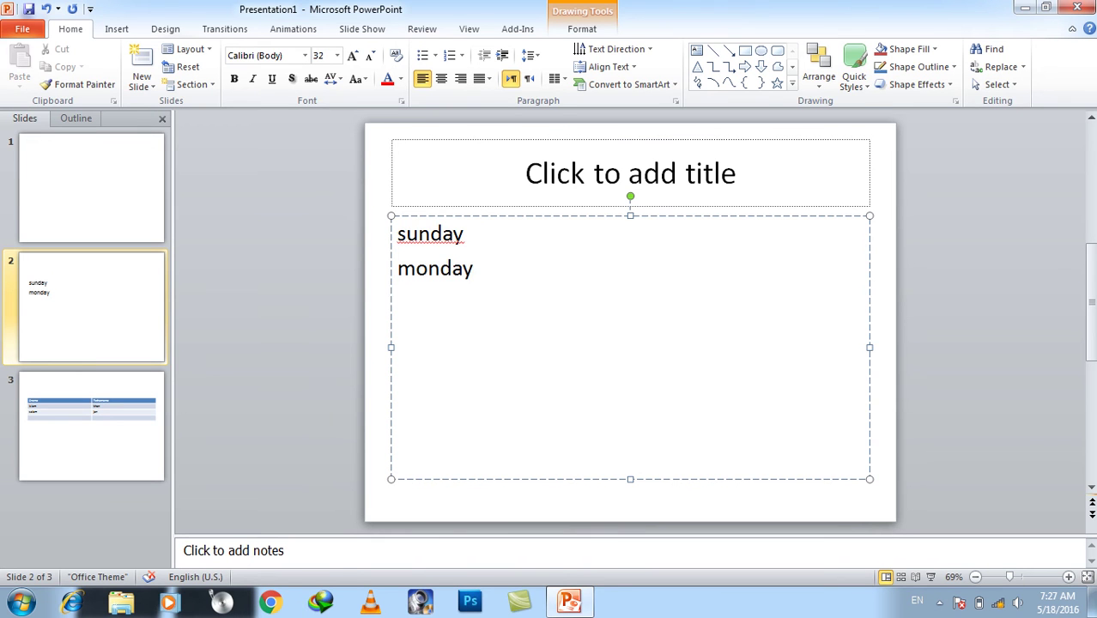
key(ctrl+a)
key(Delete)
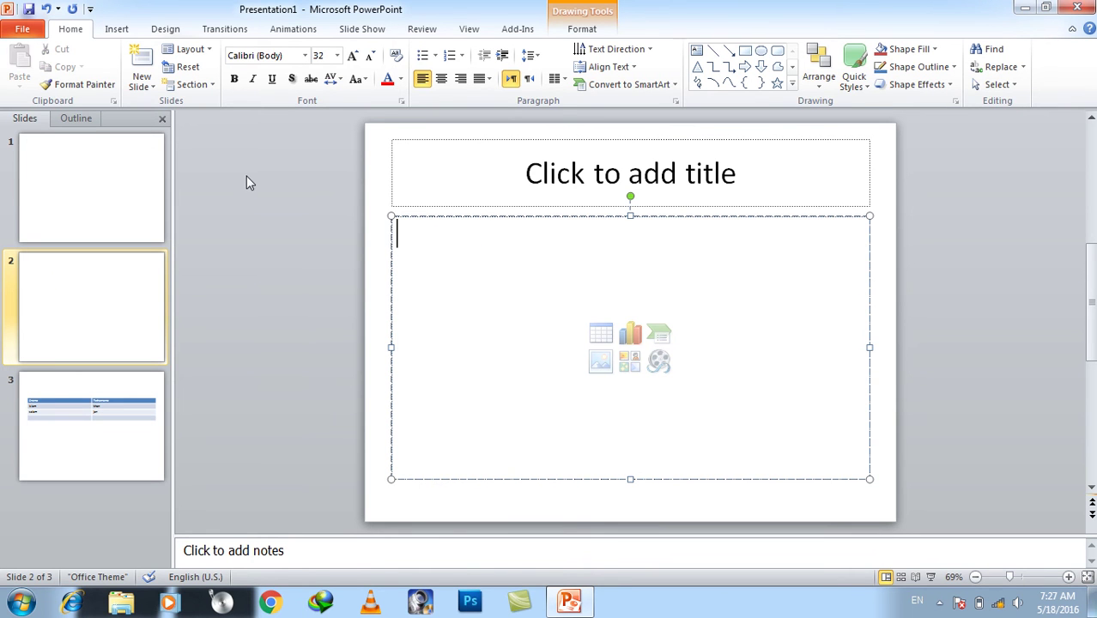
Step: Turn table-cell, sentence and day-name capitalization back on in AutoCorrect and apply
click(22, 28)
click(82, 324)
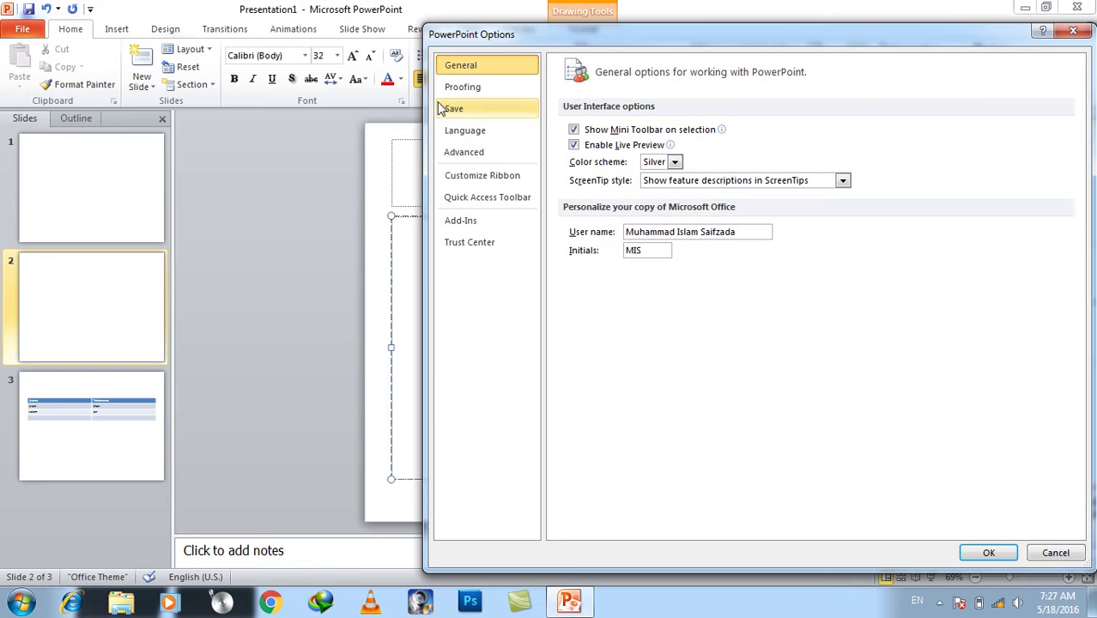
click(451, 90)
click(892, 133)
click(465, 225)
click(465, 210)
click(467, 241)
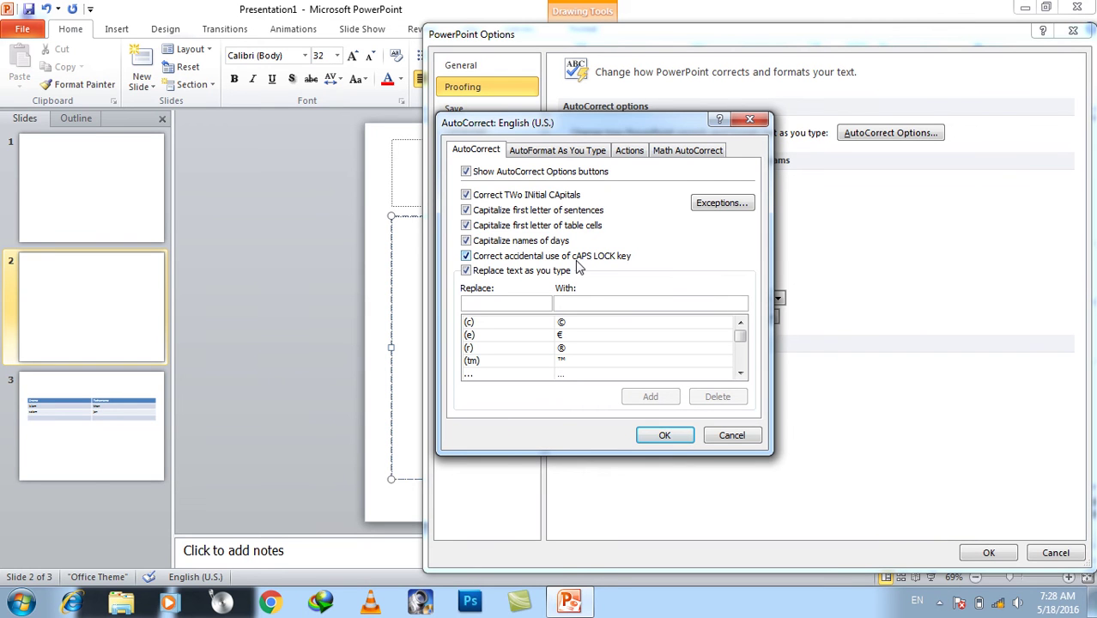
click(676, 438)
click(988, 553)
Step: Type cOMPUTER on the slide, then review the AutoCorrect settings again without changes
text(cOMPUTER)
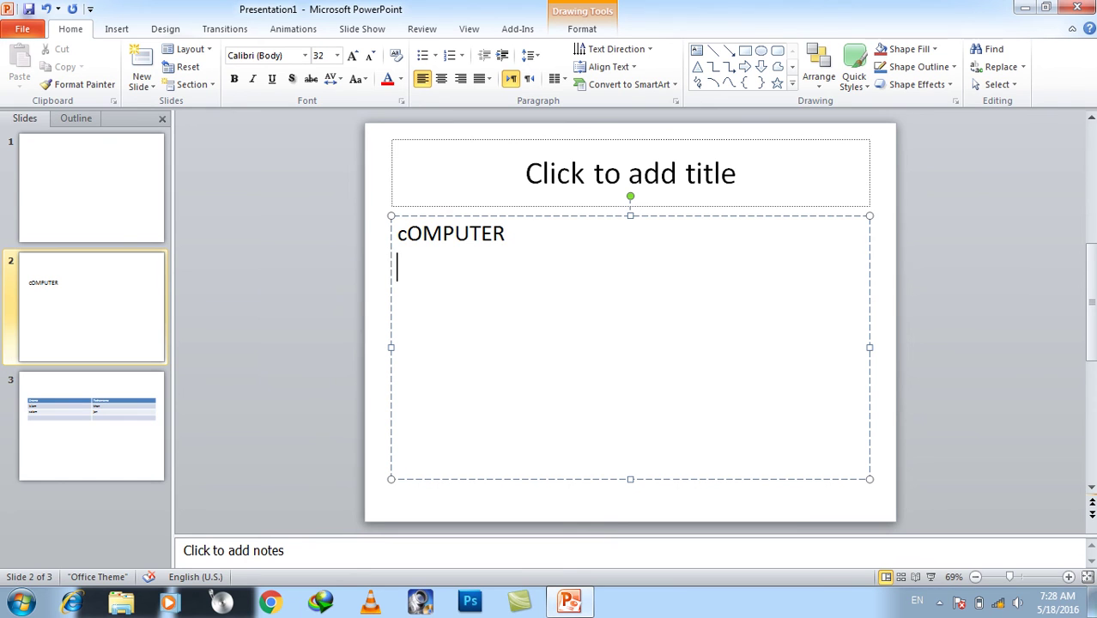
key(Return)
click(22, 28)
click(51, 329)
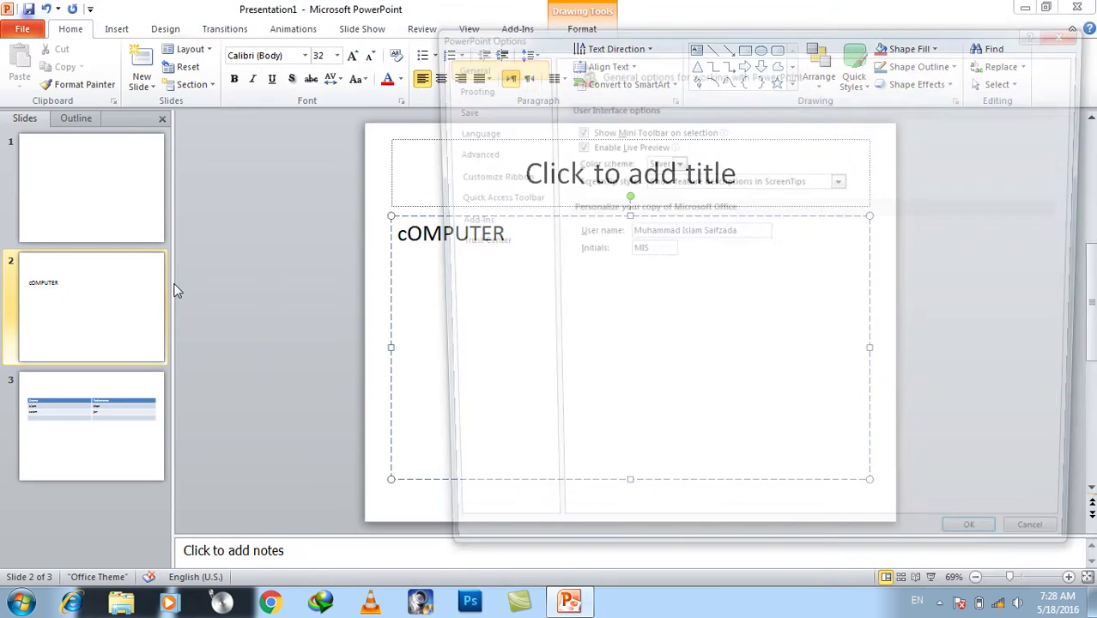
click(463, 86)
click(854, 134)
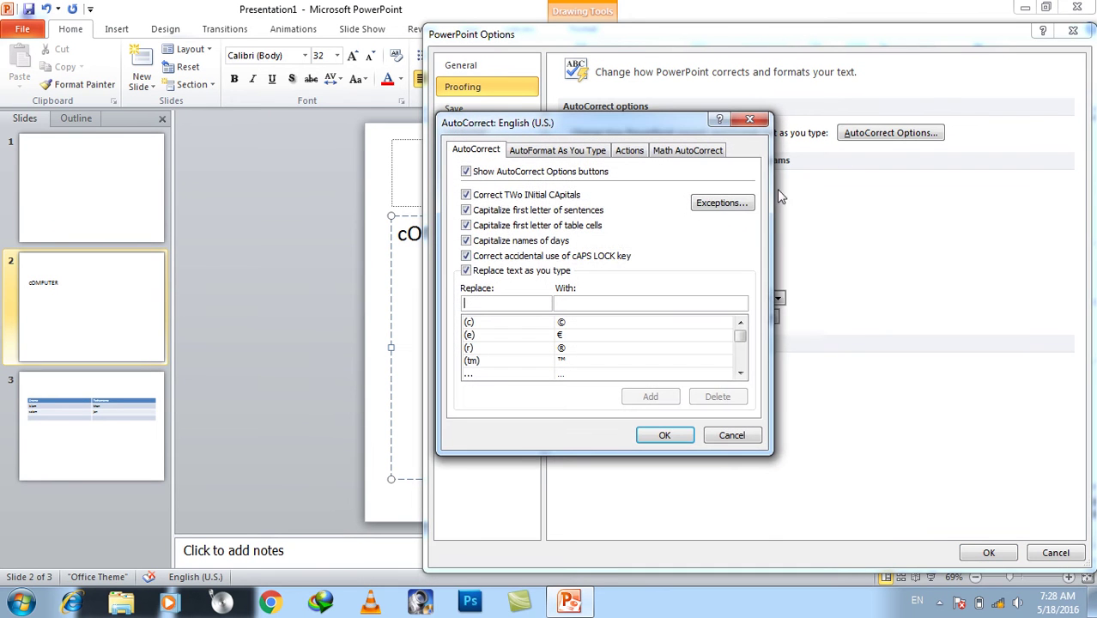
click(665, 435)
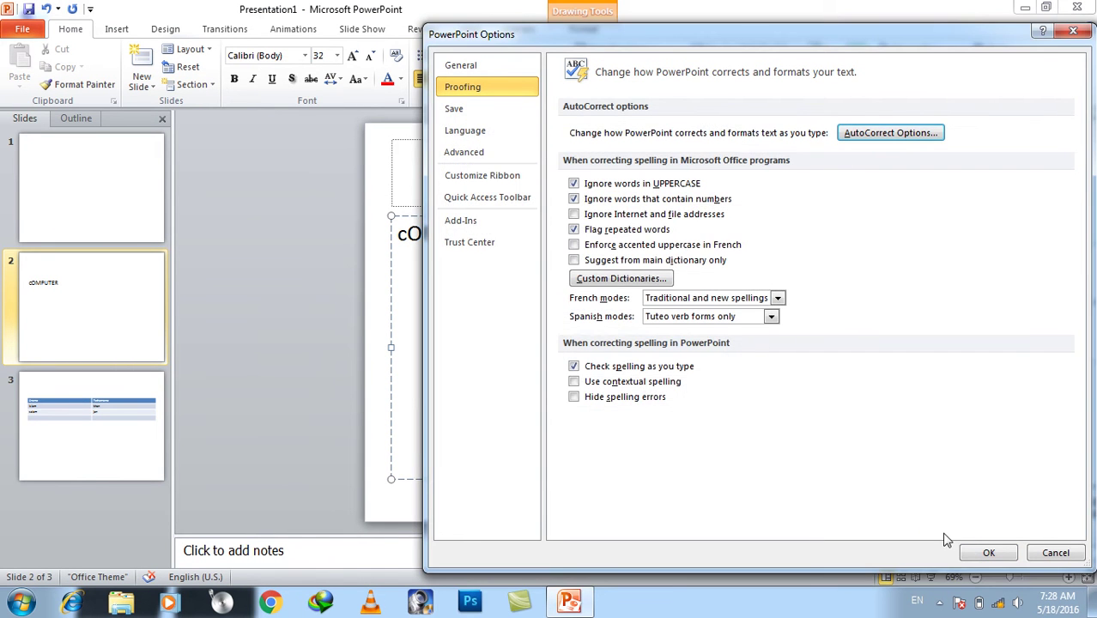
click(987, 551)
Step: Start a new presentation, add a title-and-content slide, and type cOMPUTER unbulleted in its body
key(ctrl+n)
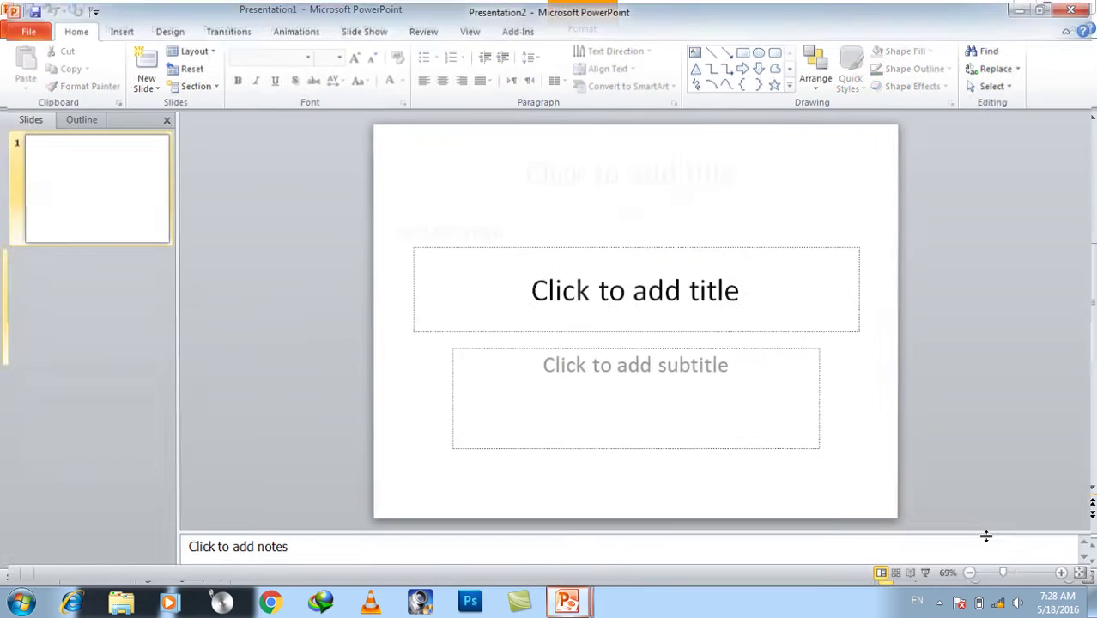
key(ctrl+m)
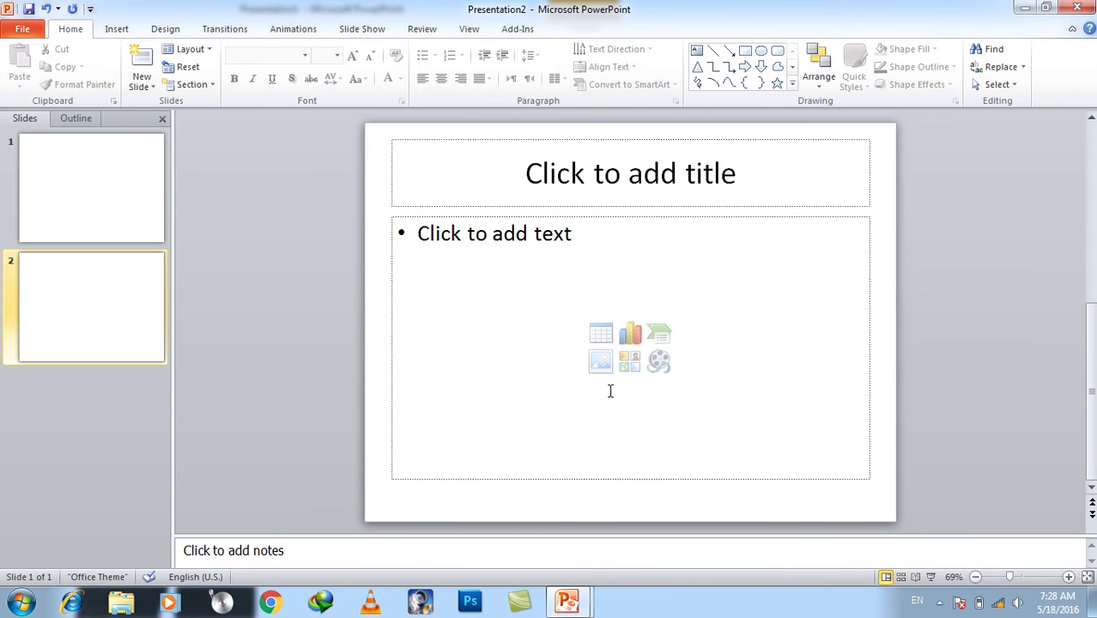
click(512, 292)
key(BackSpace)
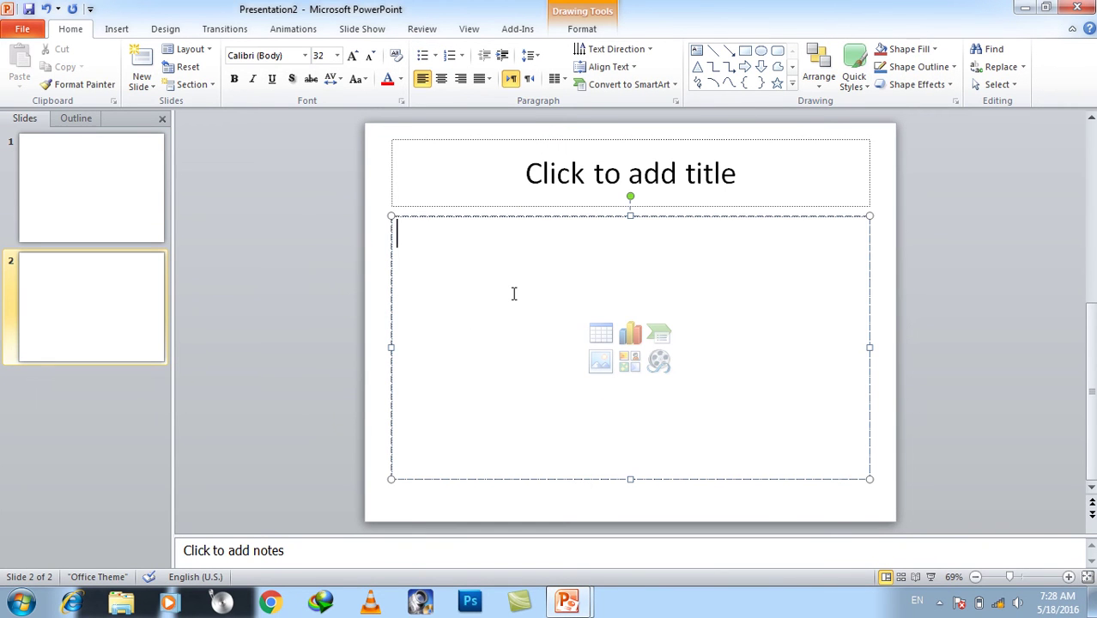
text(c)
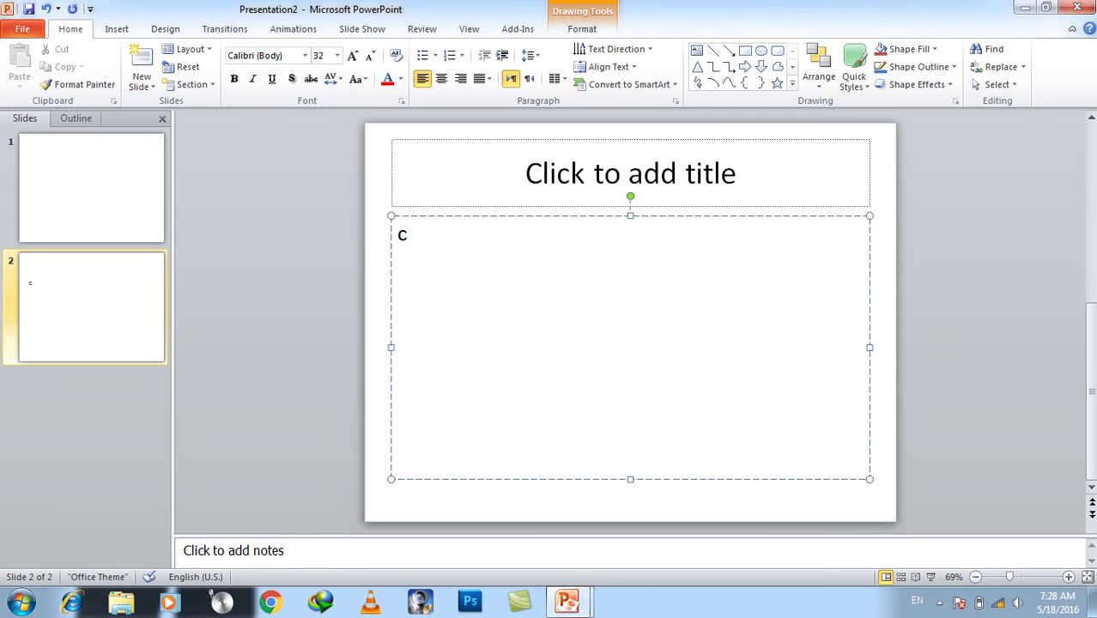
text(OMPUT)
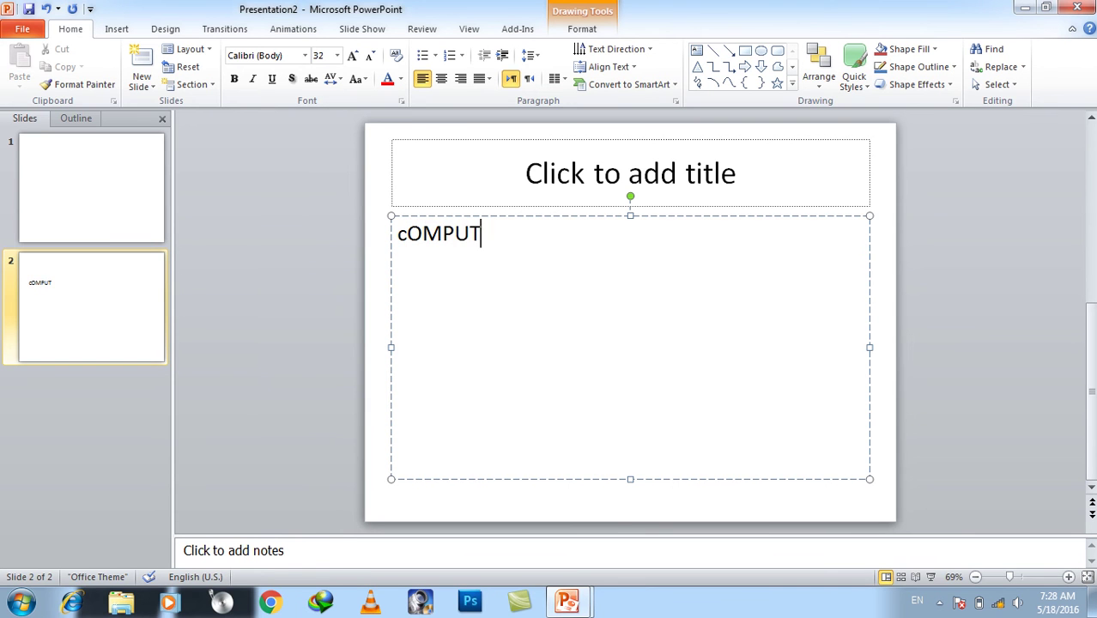
text(ER)
key(Return)
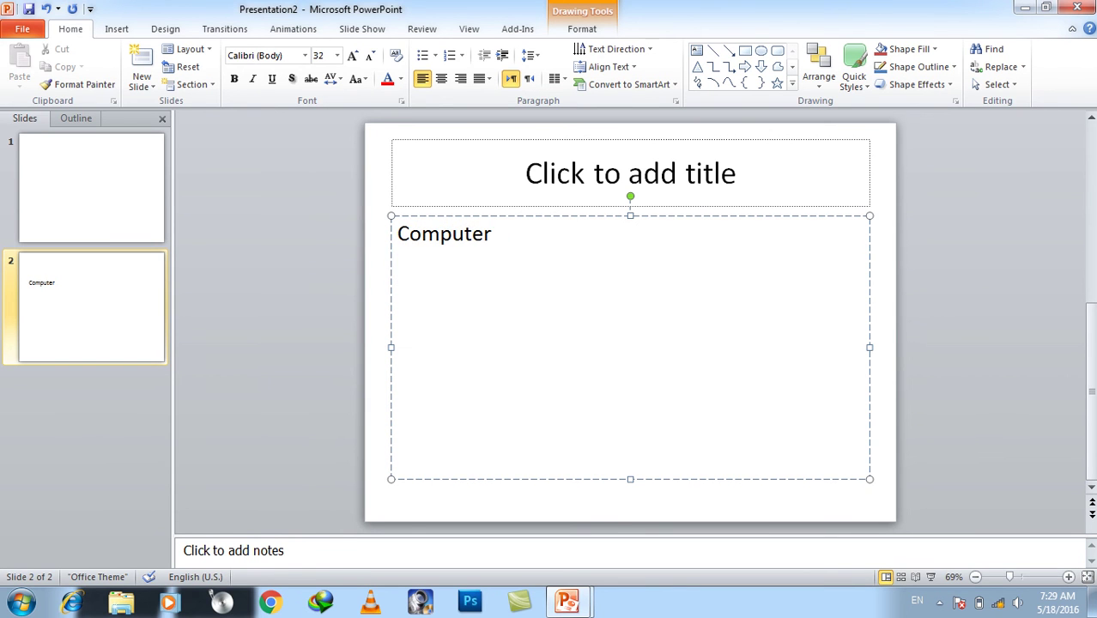
Step: Turn off 'Correct accidental use of cAPS LOCK key' in AutoCorrect
click(21, 28)
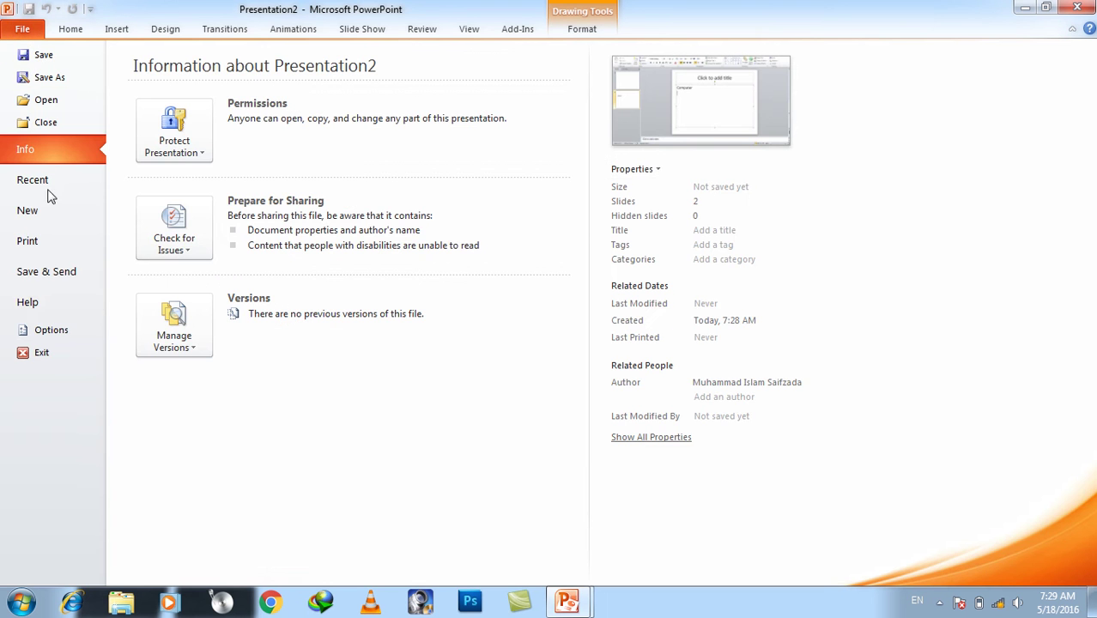
click(47, 330)
click(462, 86)
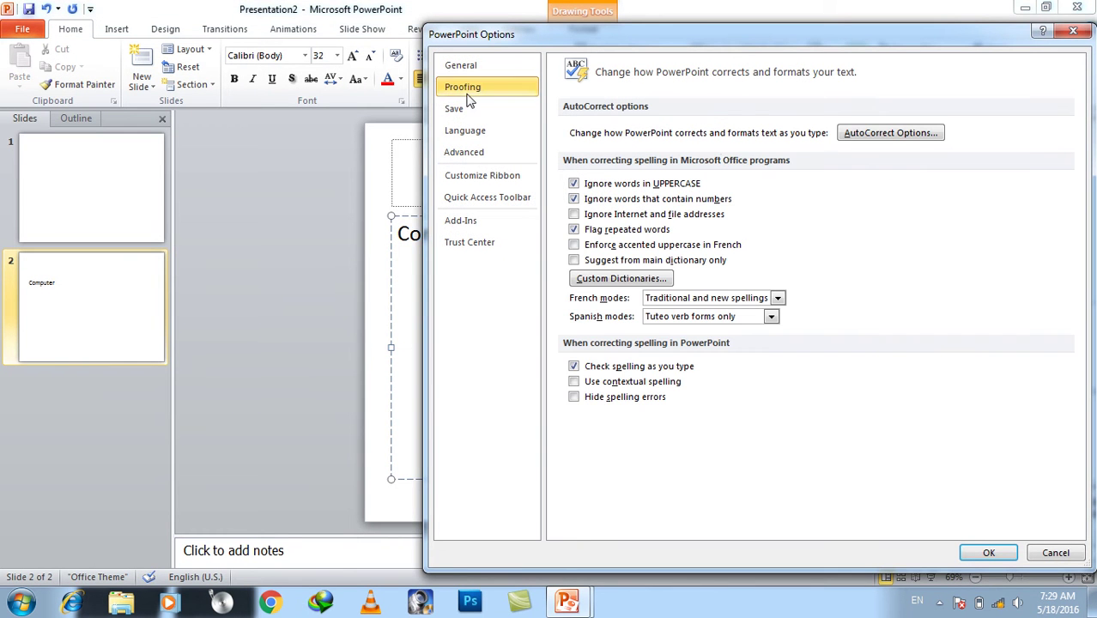
click(892, 137)
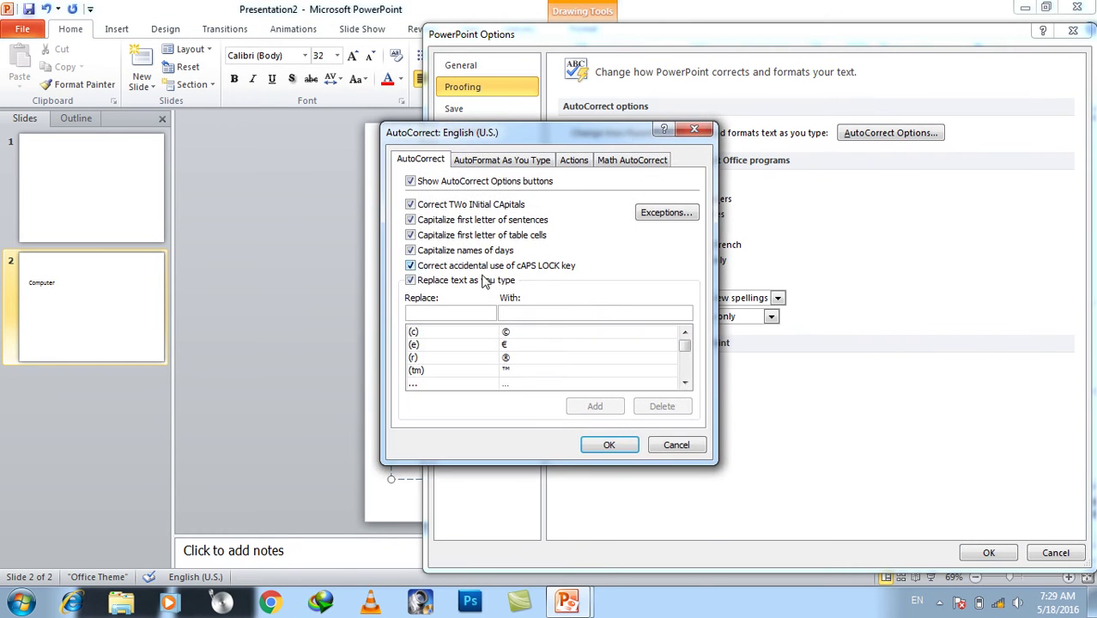
click(599, 444)
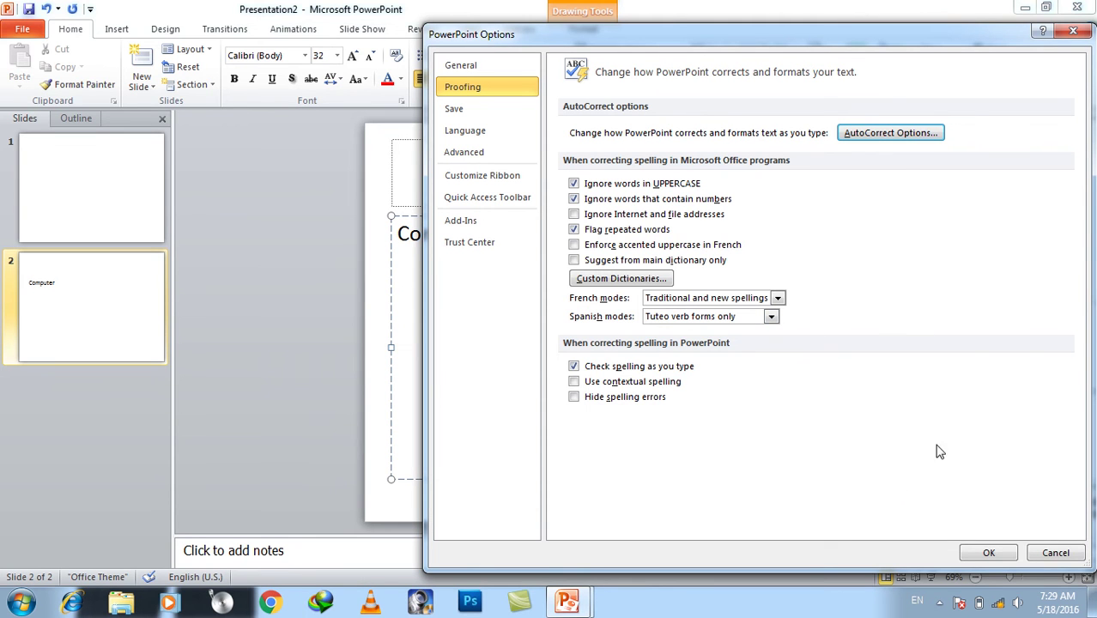
Step: Recheck the AutoCorrect settings, then type cOMPUTER on a new line, left uncorrected
click(871, 135)
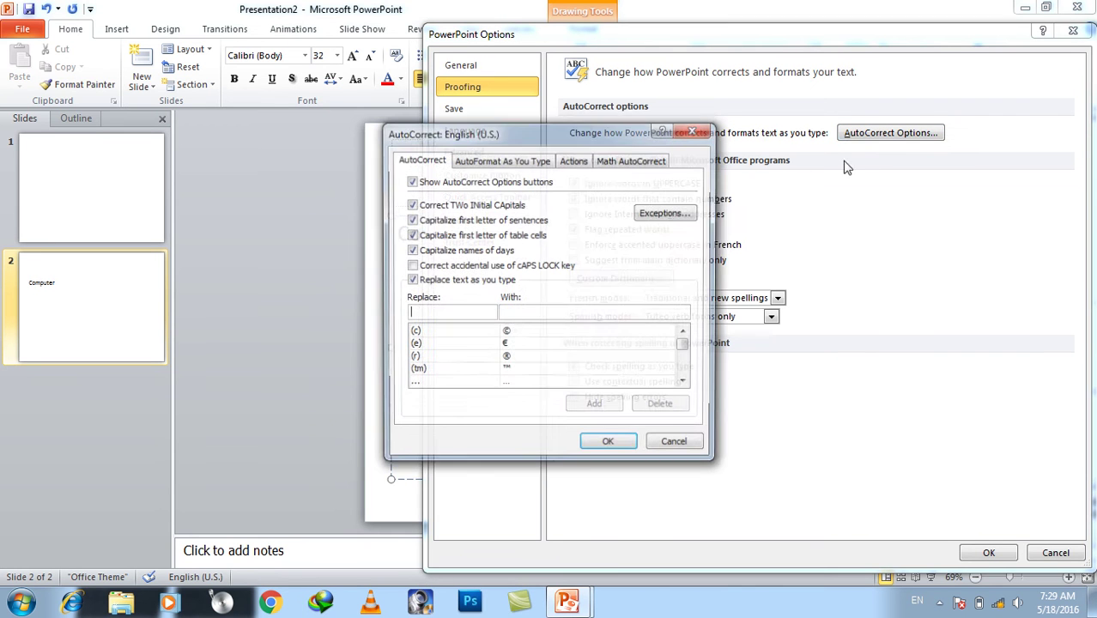
click(618, 444)
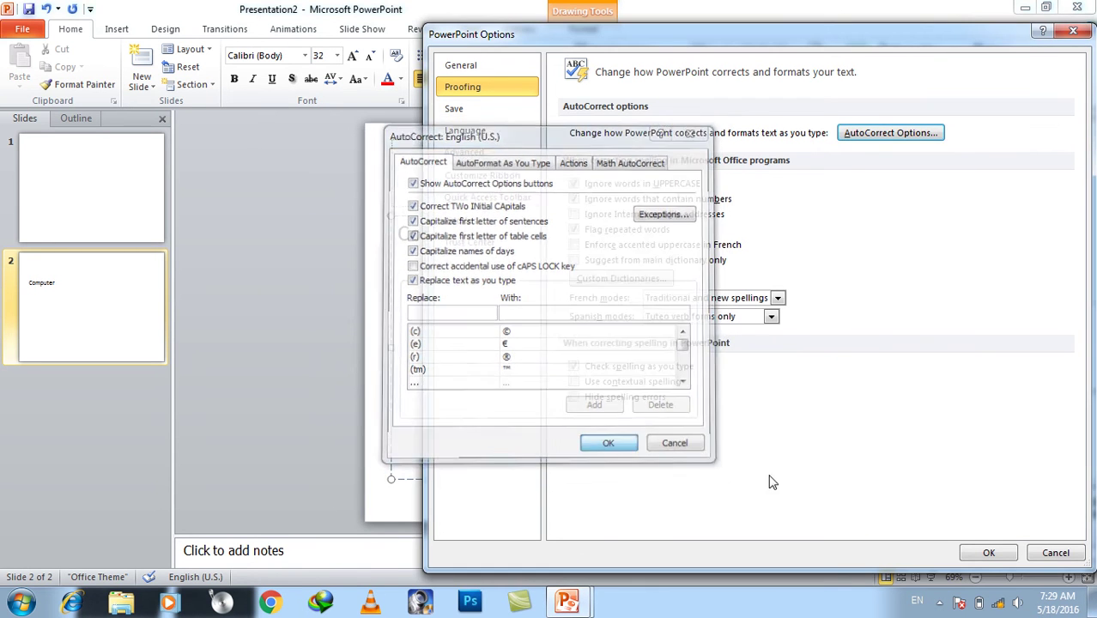
click(986, 552)
text(cOMPUTER)
key(Return)
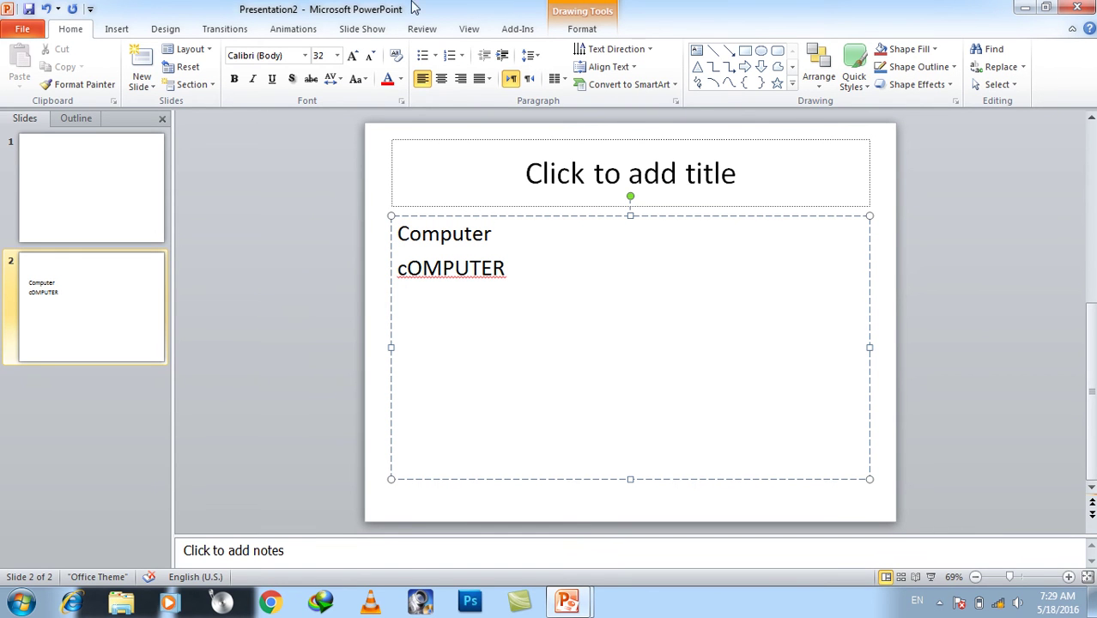
Step: Turn caps lock correction back on in AutoCorrect
click(31, 30)
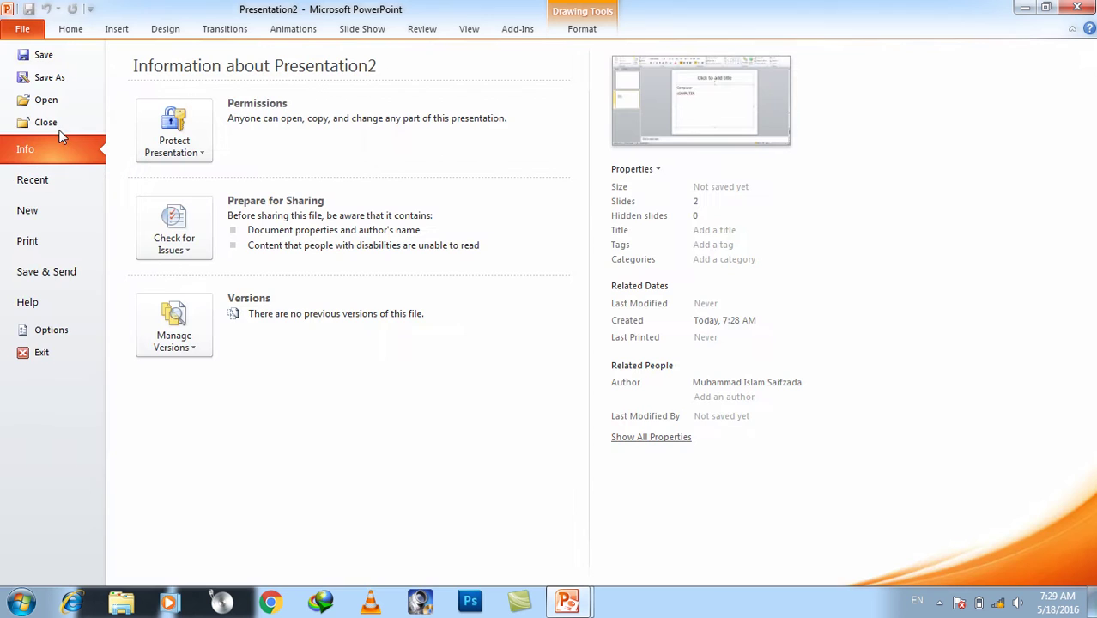
click(54, 329)
click(485, 87)
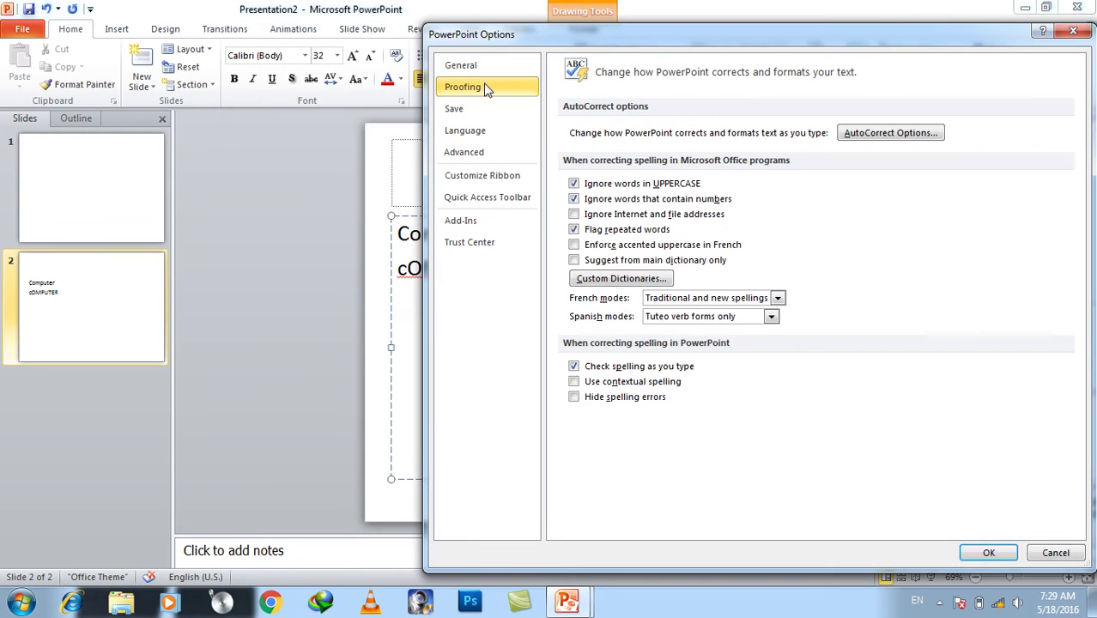
click(890, 137)
click(426, 268)
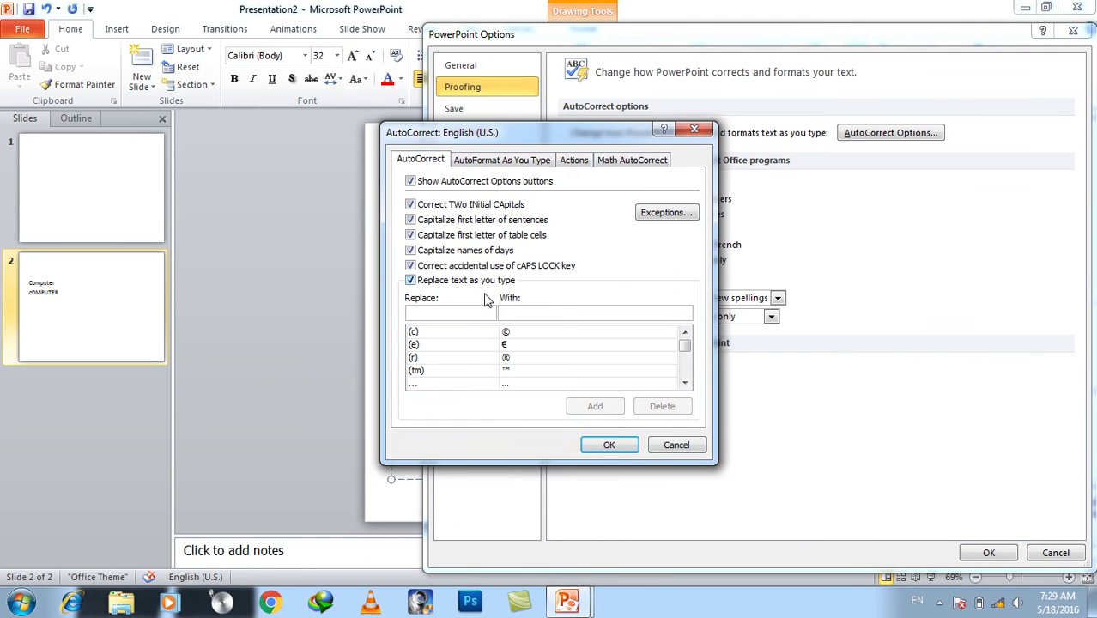
click(671, 447)
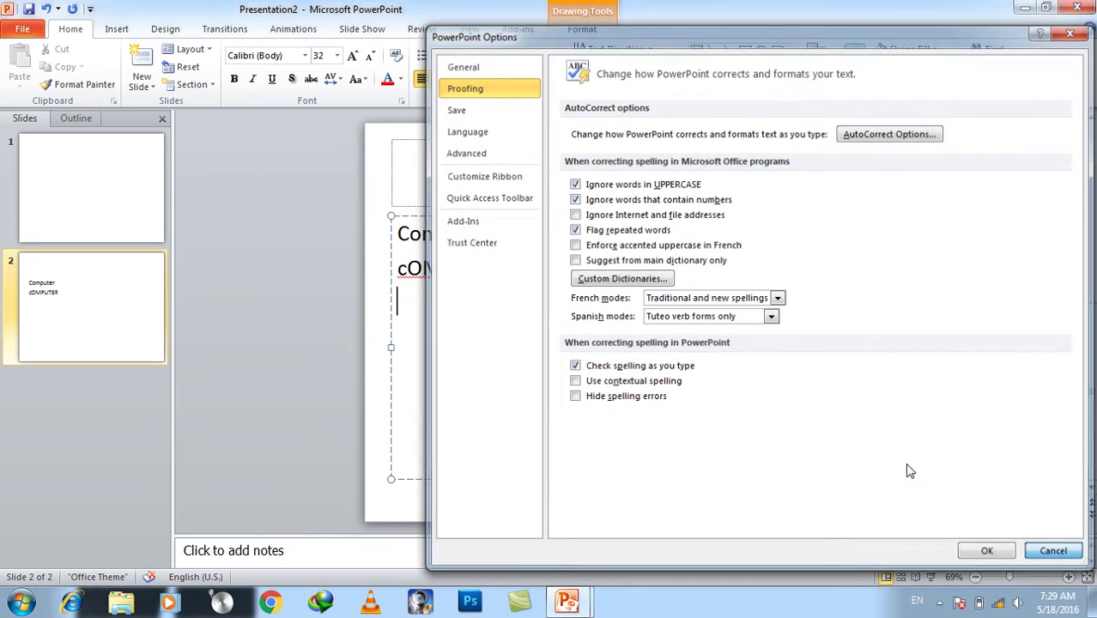
key(Return)
Step: Replace the body text with =RAND(1) sample sentences
key(ctrl+a)
text(=RAND(1))
key(Return)
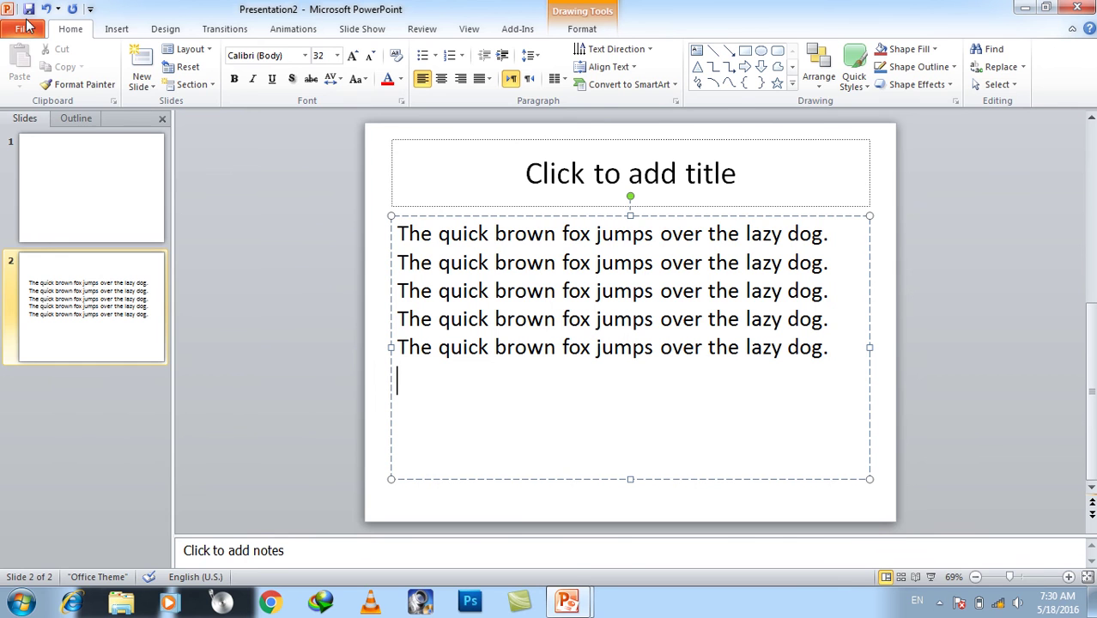
Step: Turn off 'Replace text as you type', then type =RAND() to add a second fox paragraph
click(24, 29)
click(50, 329)
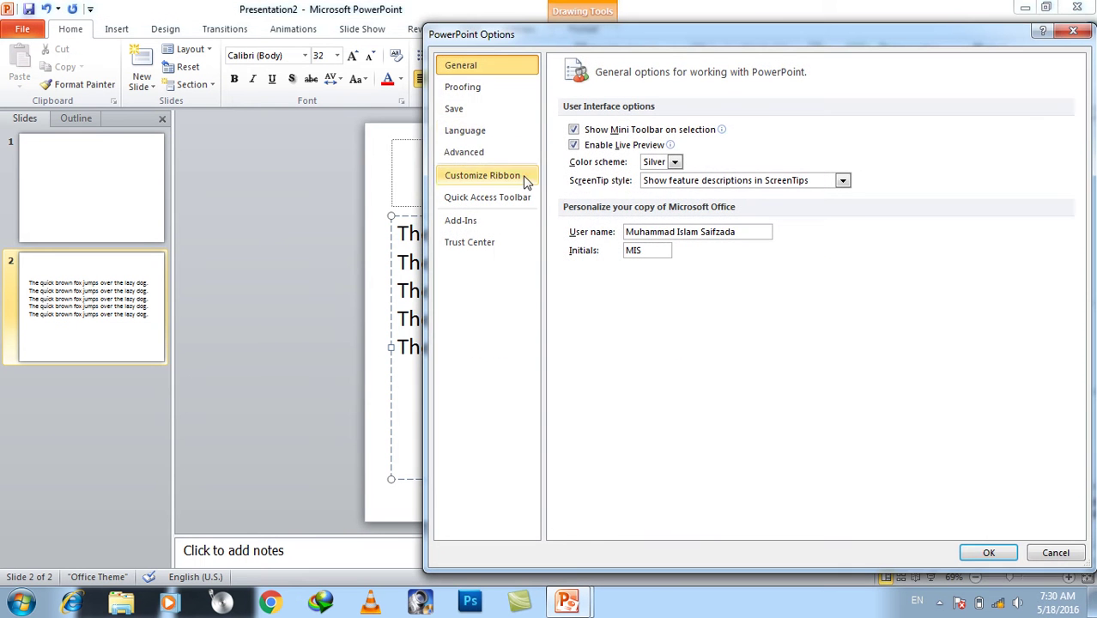
click(495, 89)
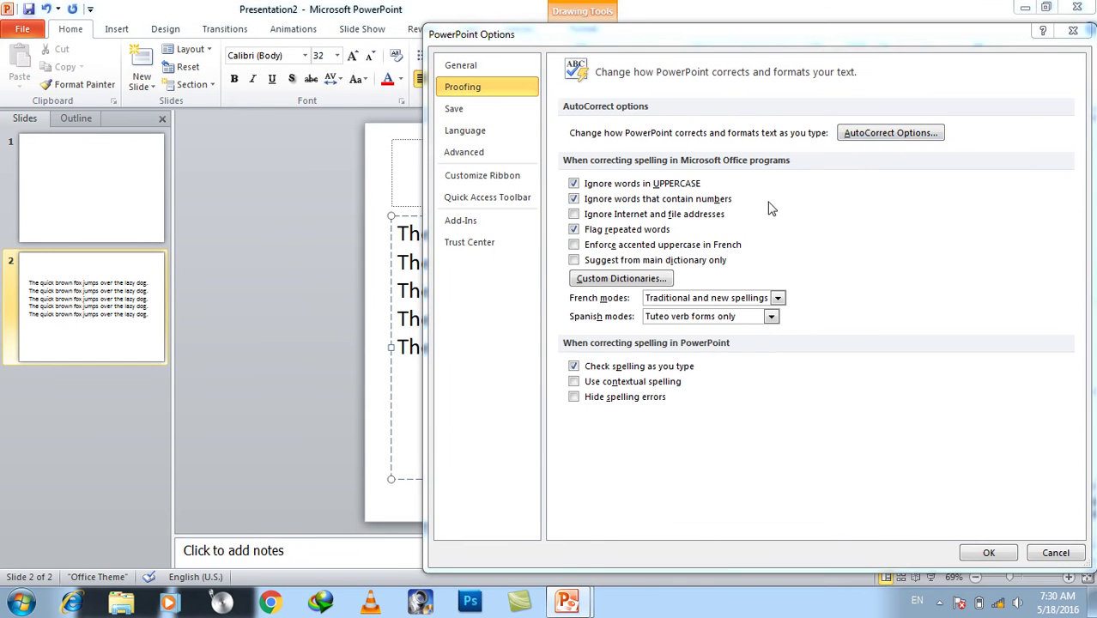
click(845, 133)
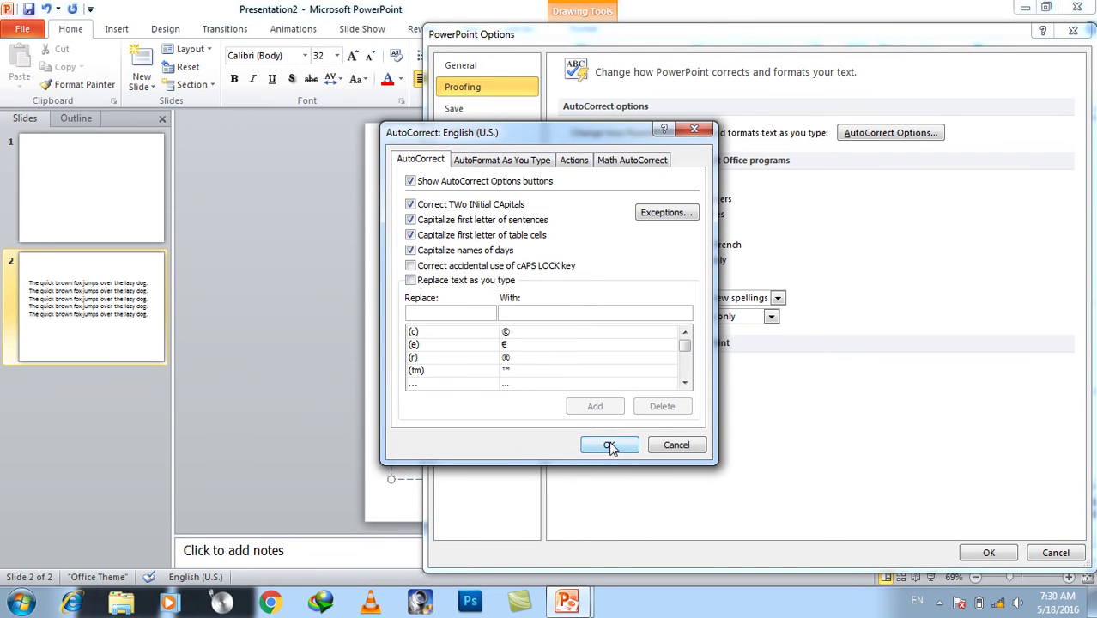
click(608, 445)
click(989, 553)
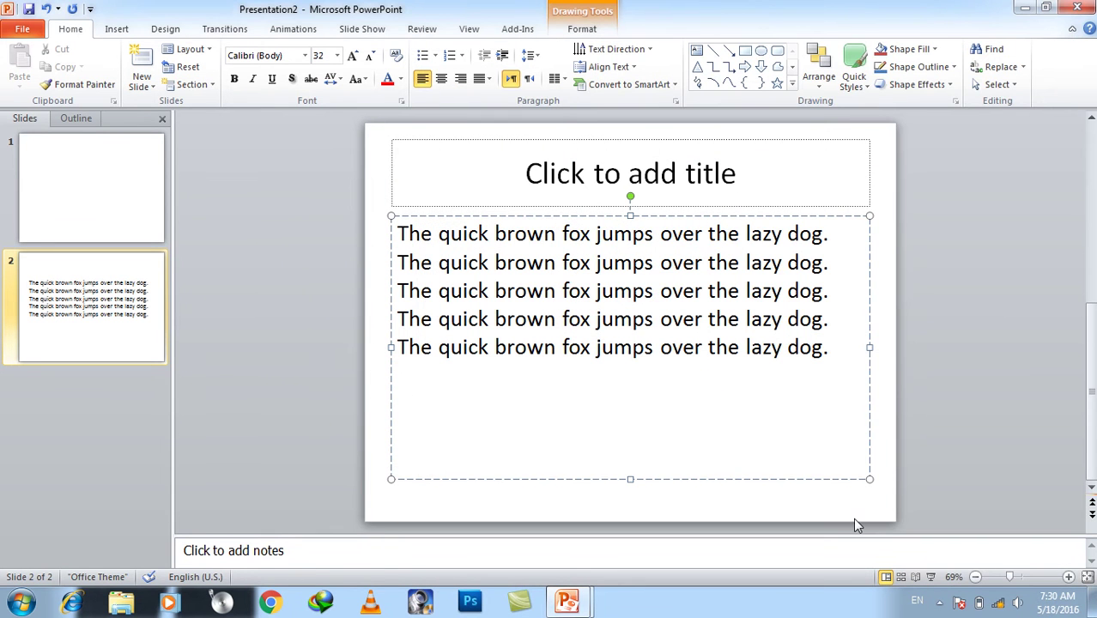
text(=RAND(1)
key(Return)
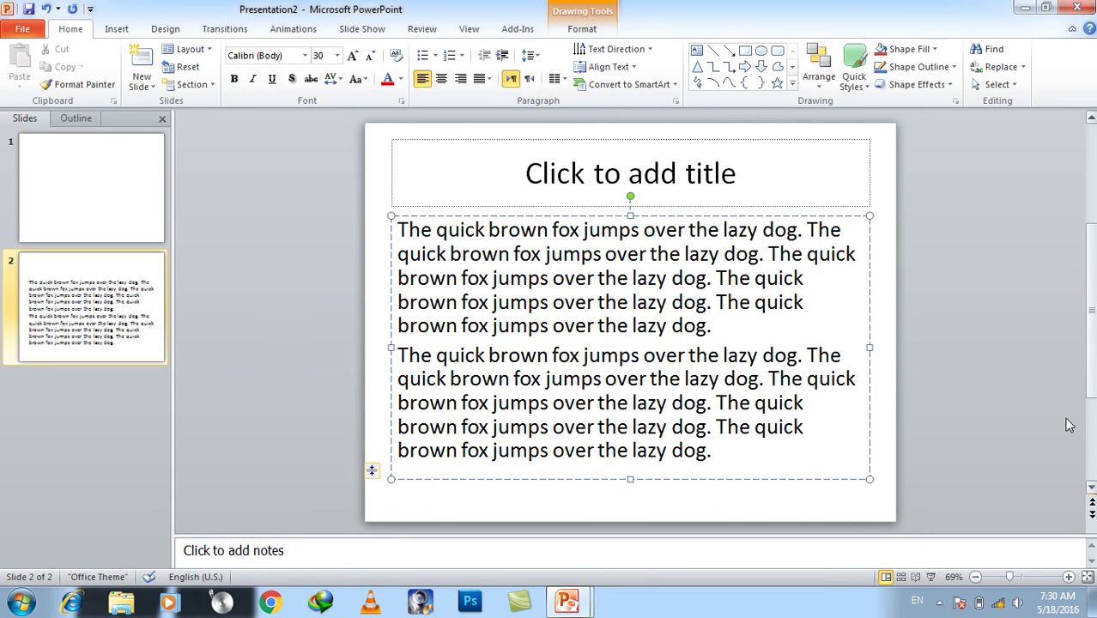
Step: Look over the AutoCorrect settings, then select just the first 'quick brown fox' paragraph
mouse_move(725, 453)
mouse_down()
mouse_move(502, 317)
mouse_move(390, 212)
mouse_up()
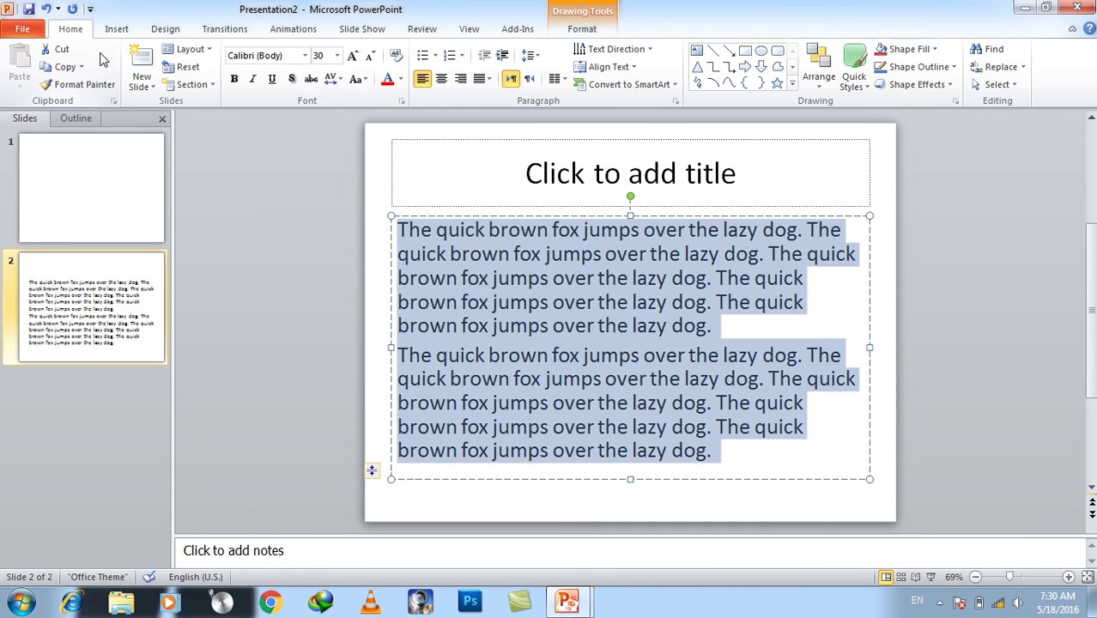
click(26, 30)
click(49, 332)
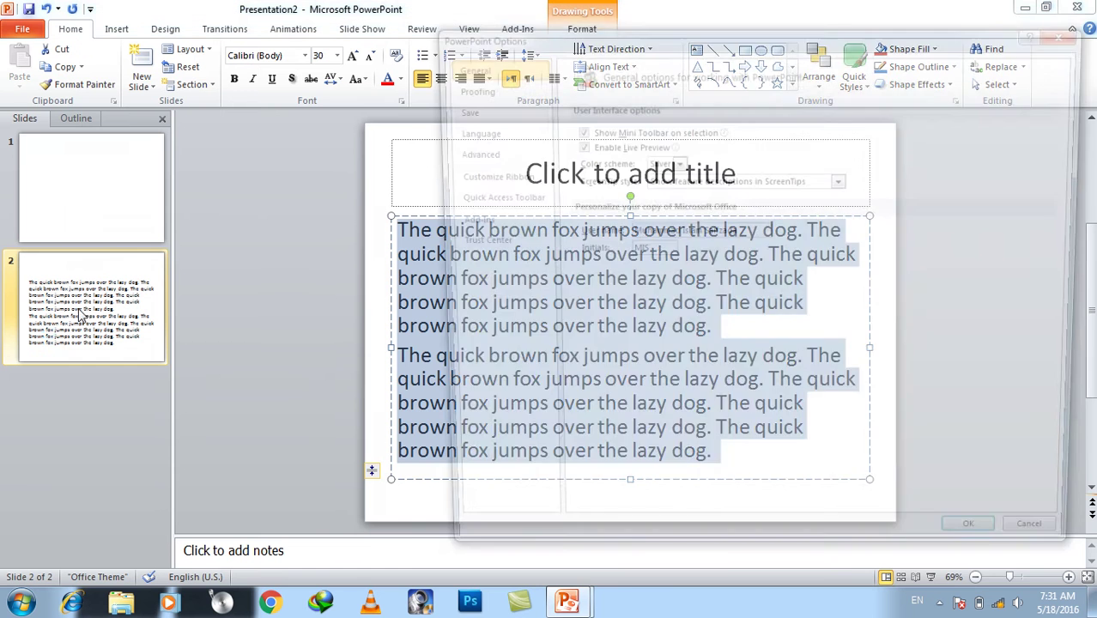
click(511, 86)
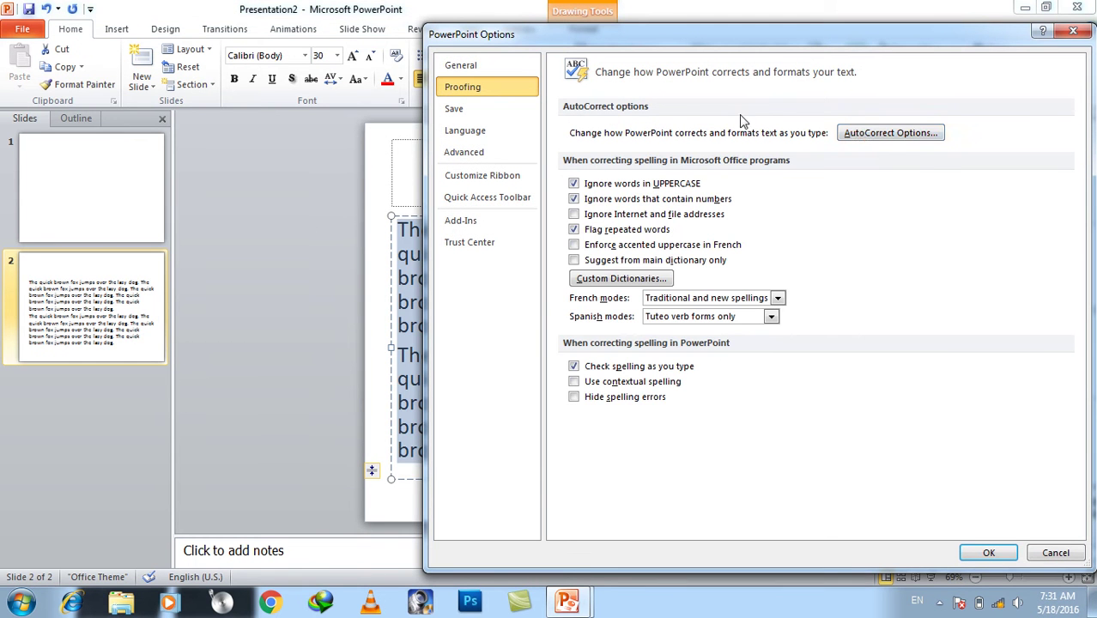
click(896, 135)
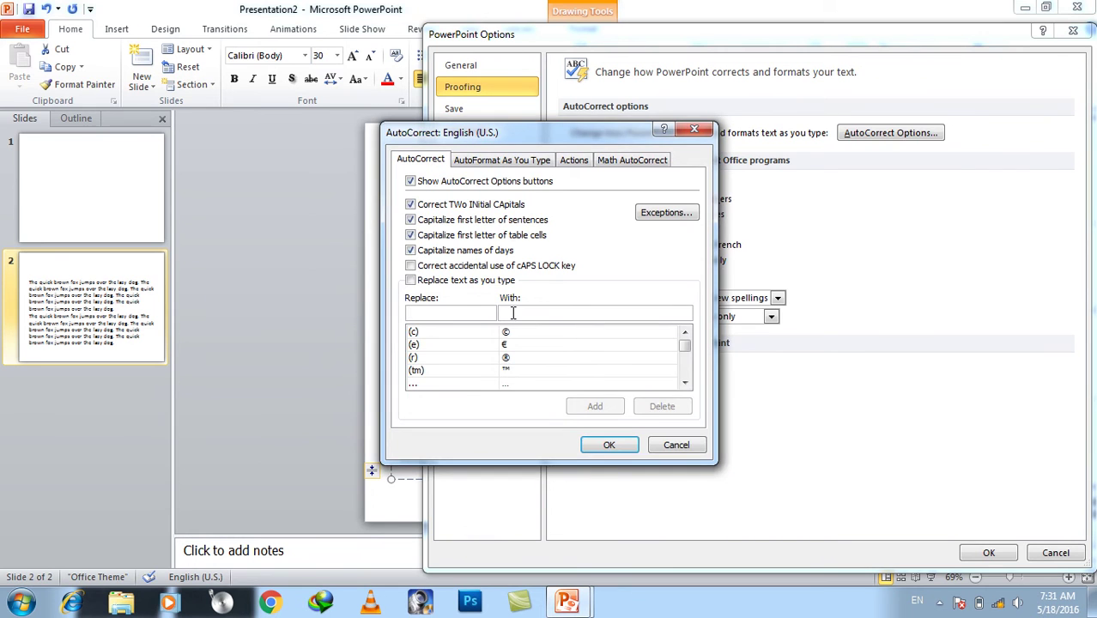
click(675, 444)
click(1071, 553)
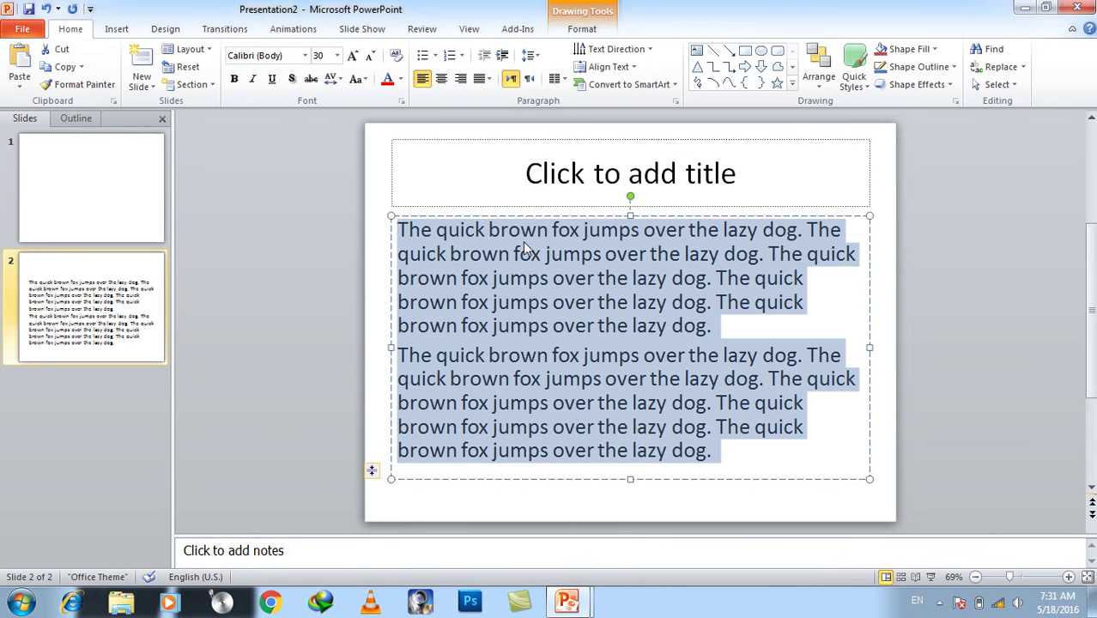
click(735, 283)
mouse_move(725, 326)
mouse_down()
mouse_move(671, 326)
mouse_move(316, 226)
mouse_up()
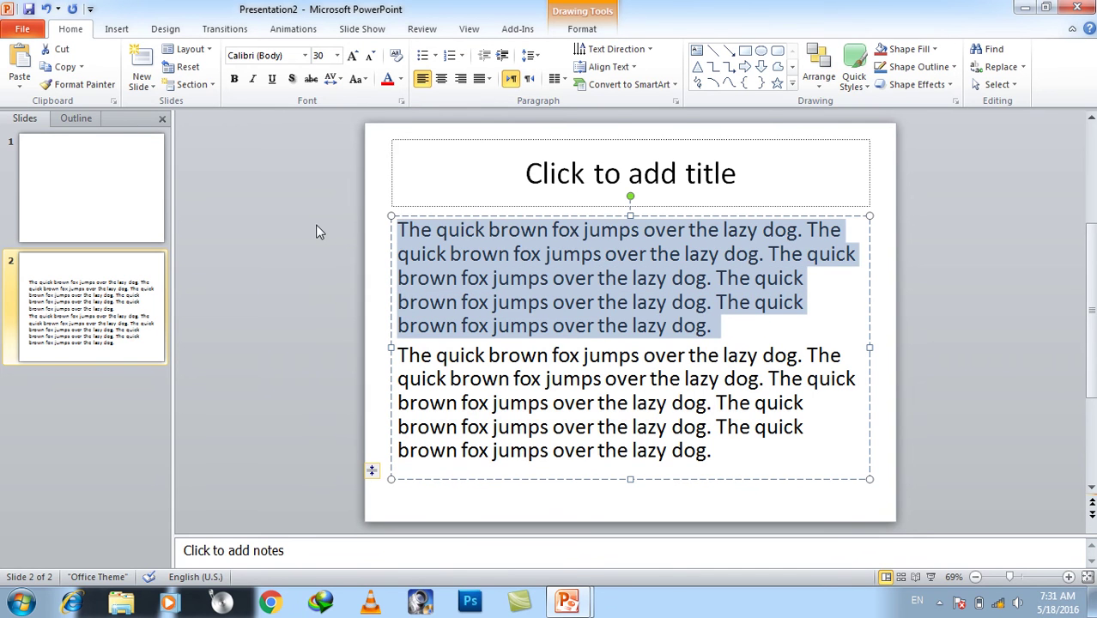
Step: Add an AutoCorrect entry SALAM replaced with the pasted 'quick brown fox' paragraph
click(22, 28)
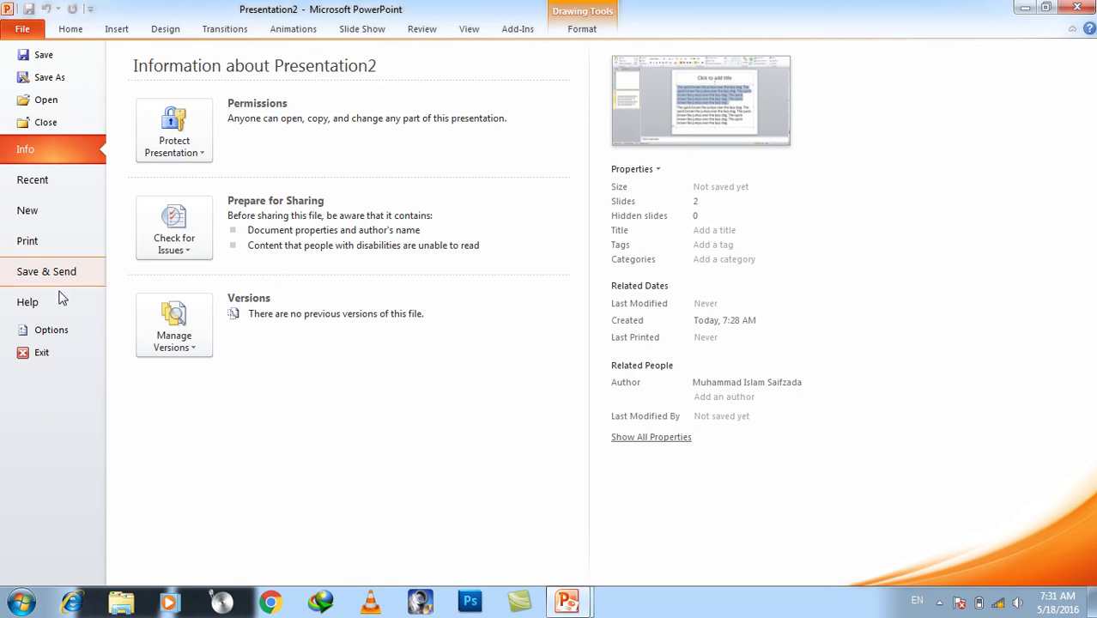
click(50, 326)
click(467, 87)
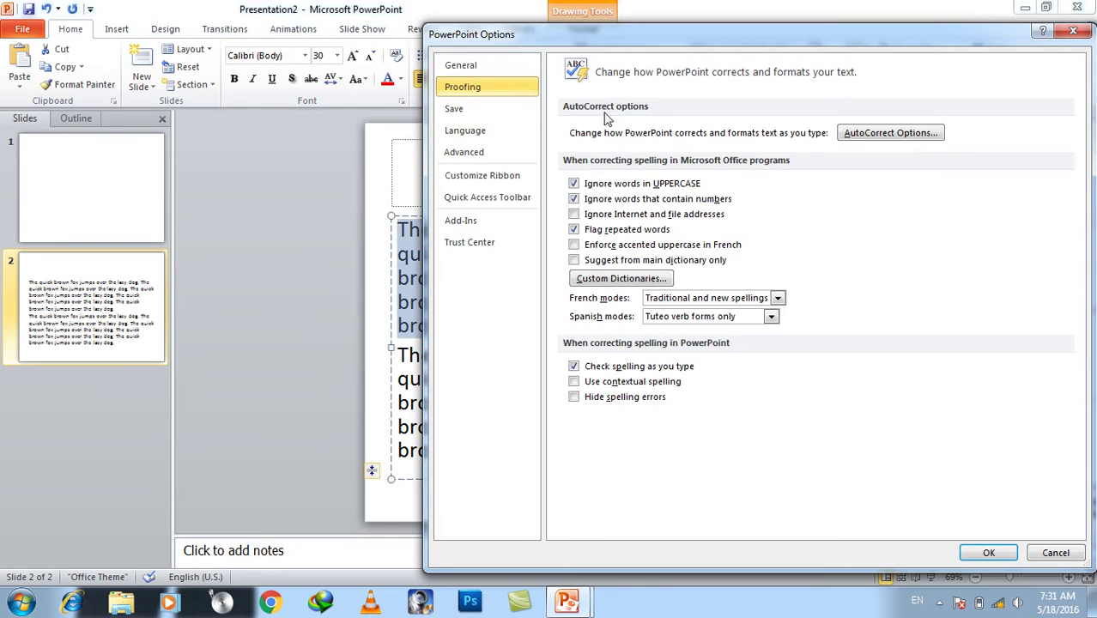
click(913, 137)
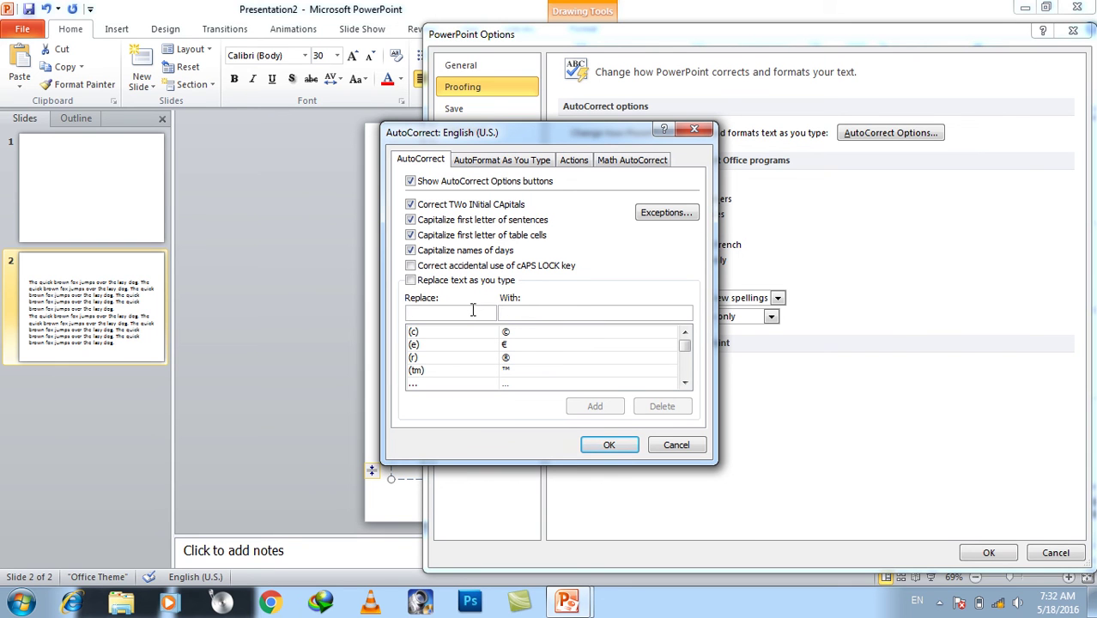
text(SLAM)
key(BackSpace)
text(ALA)
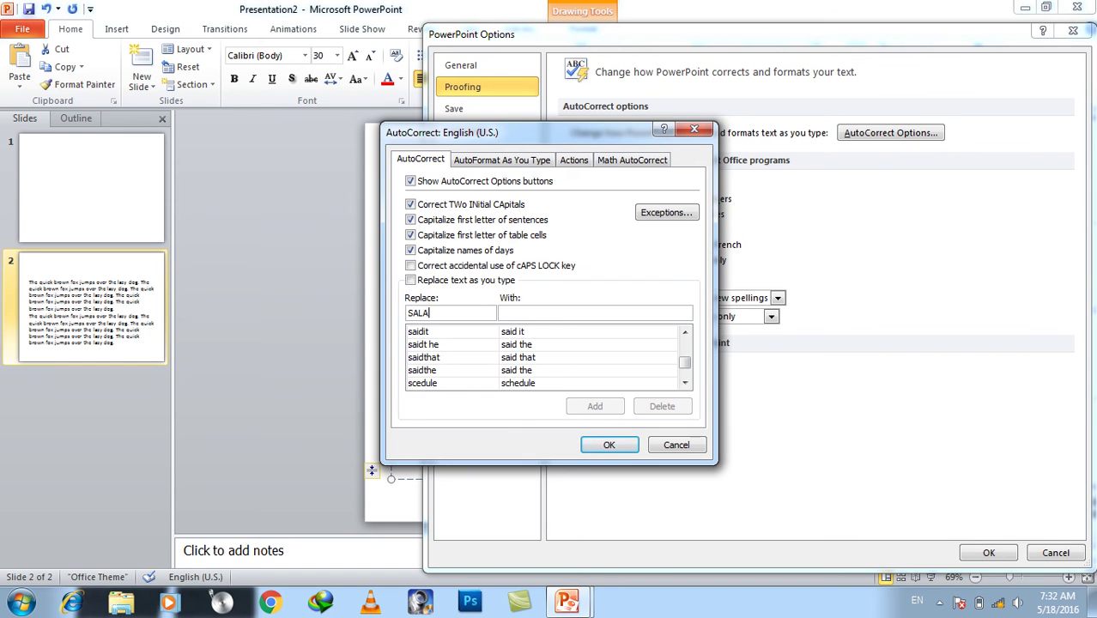
key(BackSpace)
key(BackSpace)
key(Tab)
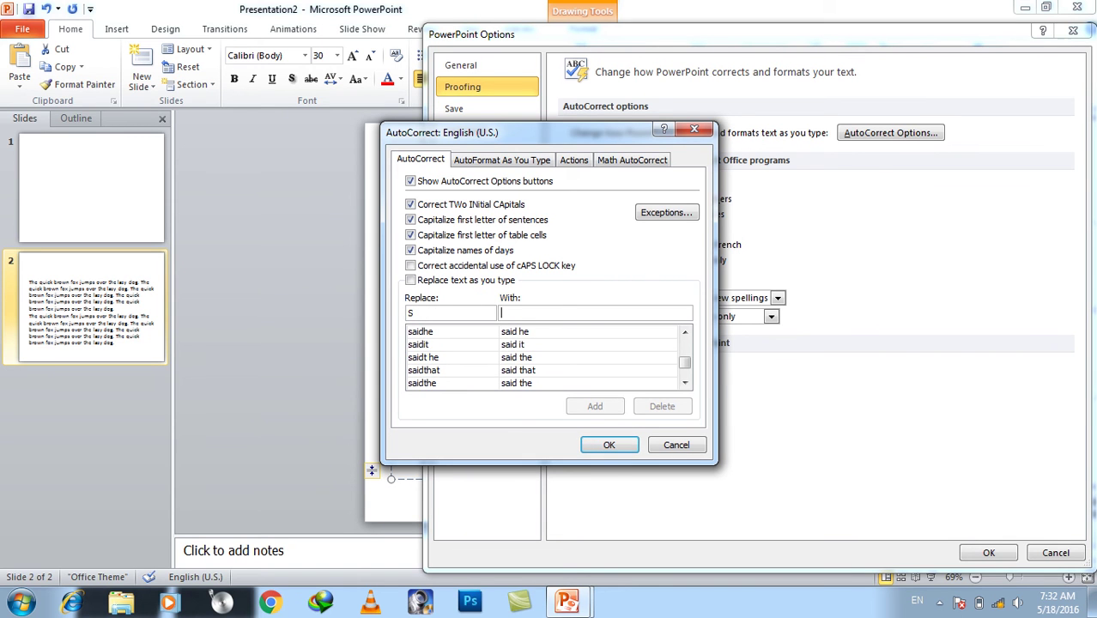
text(ALAM)
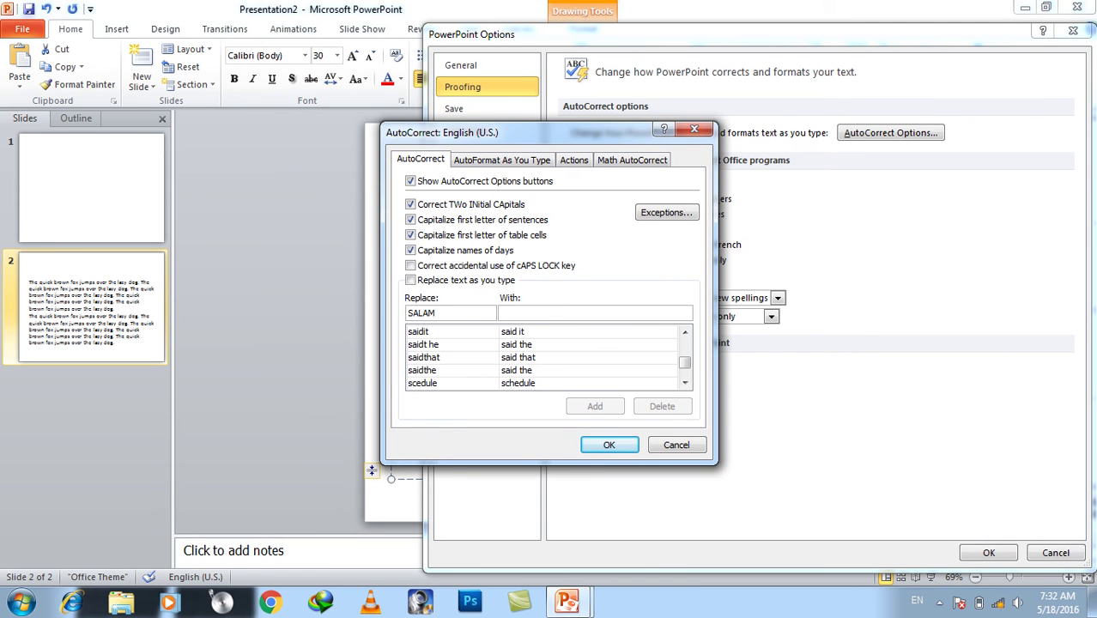
key(ctrl+v)
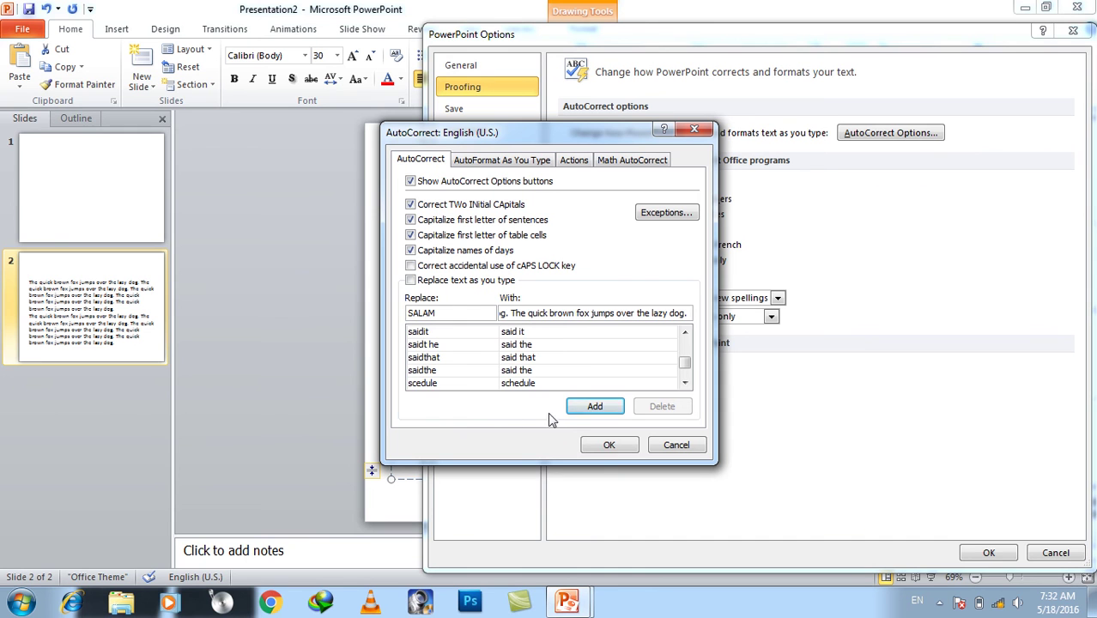
click(576, 410)
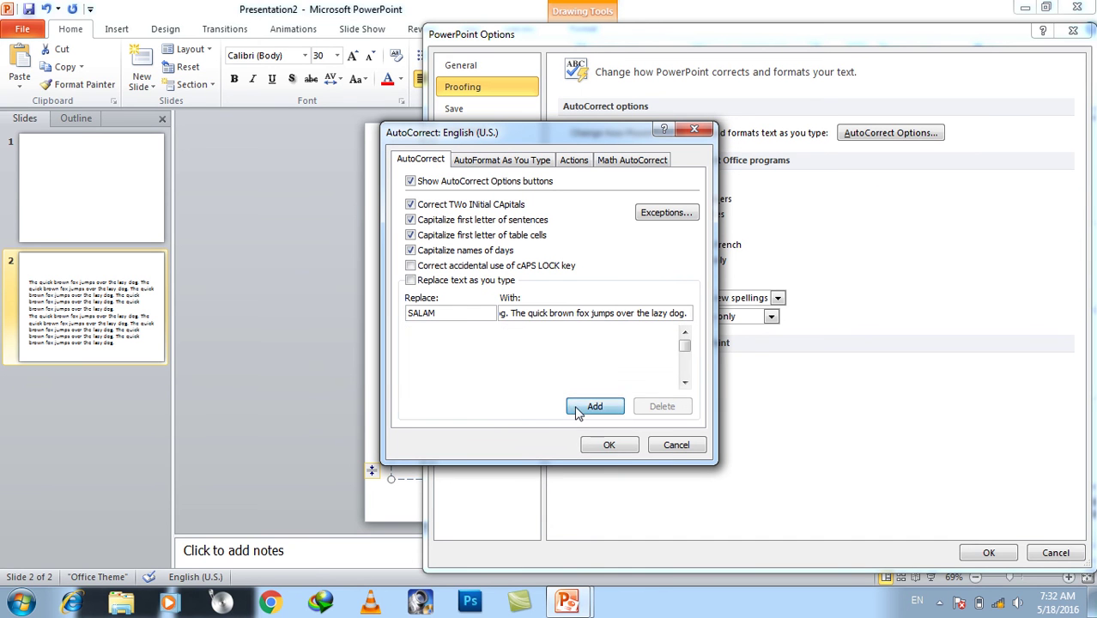
click(608, 445)
Step: Clear the slide body and type salam to test the new entry
click(988, 552)
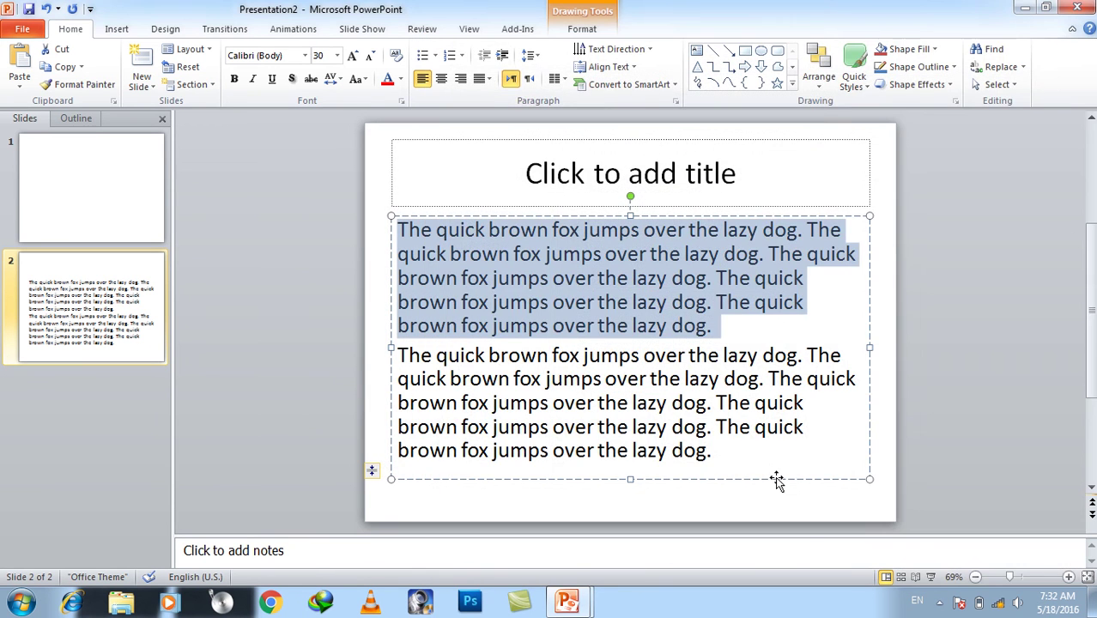
click(770, 470)
key(ctrl+a)
key(Delete)
text(salam)
key(Return)
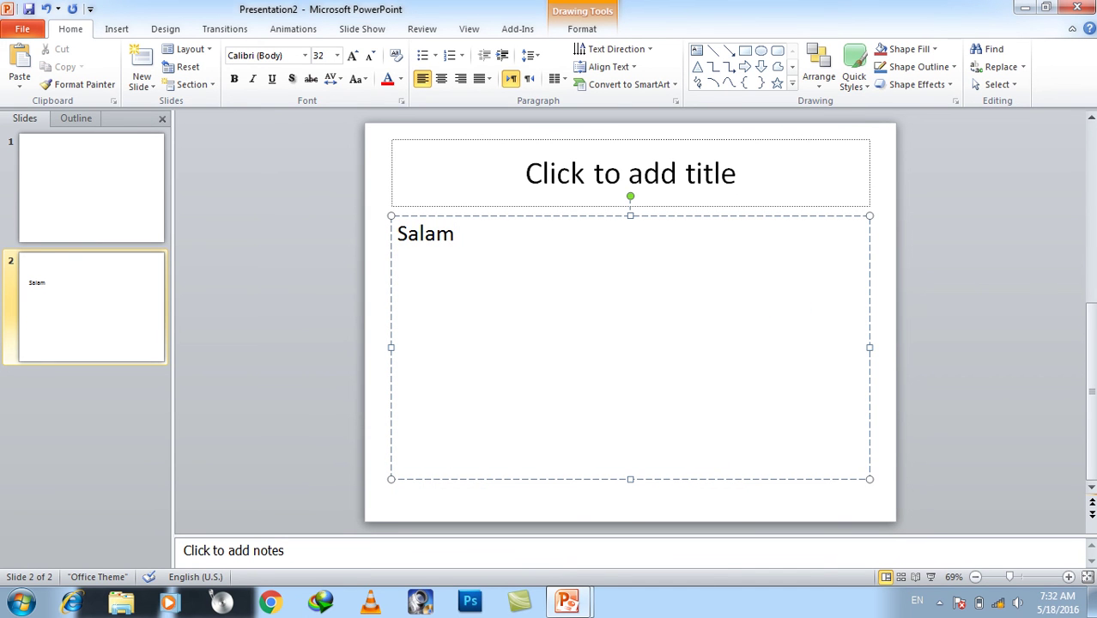
Step: Turn 'Replace text as you type' back on in AutoCorrect
click(22, 28)
click(28, 333)
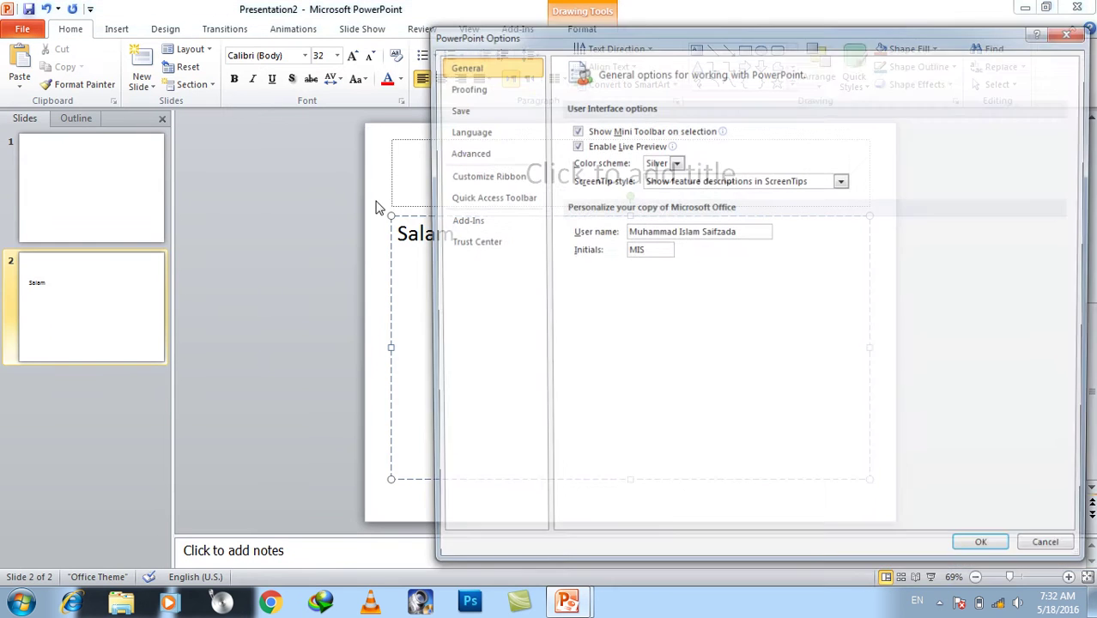
click(478, 87)
click(890, 132)
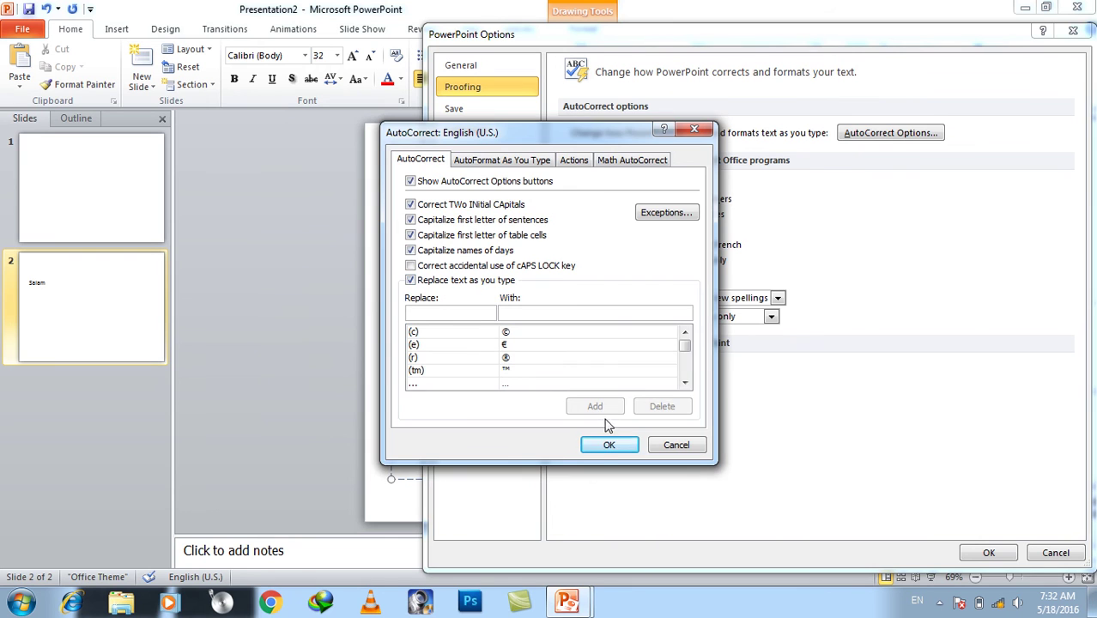
click(609, 445)
click(986, 550)
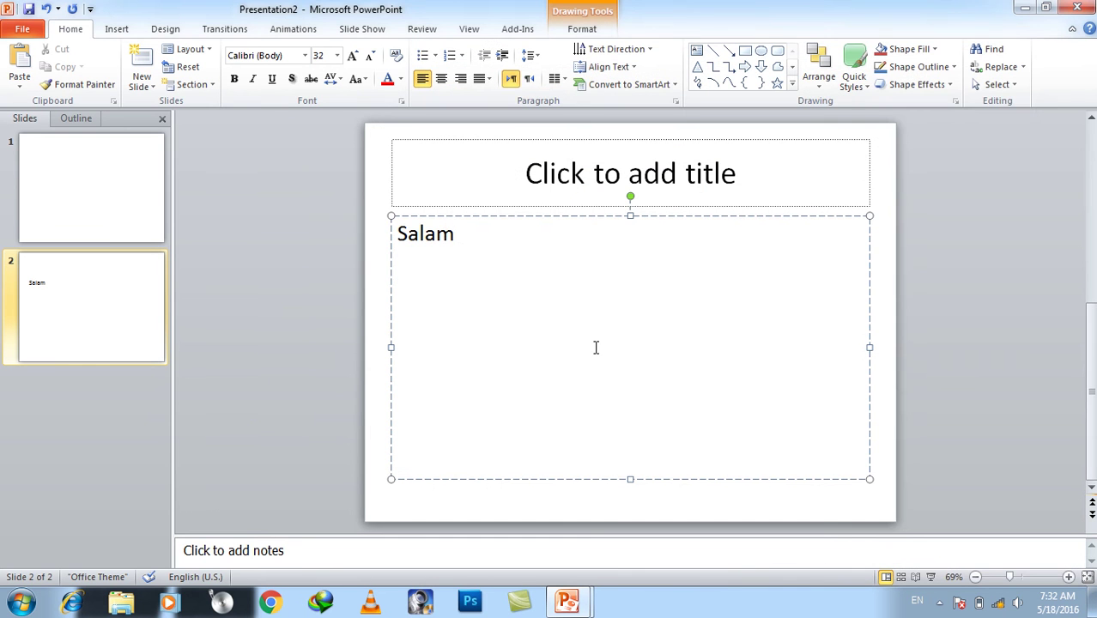
Step: Retest salam in the body text, then delete all the test text
text(salam)
key(Return)
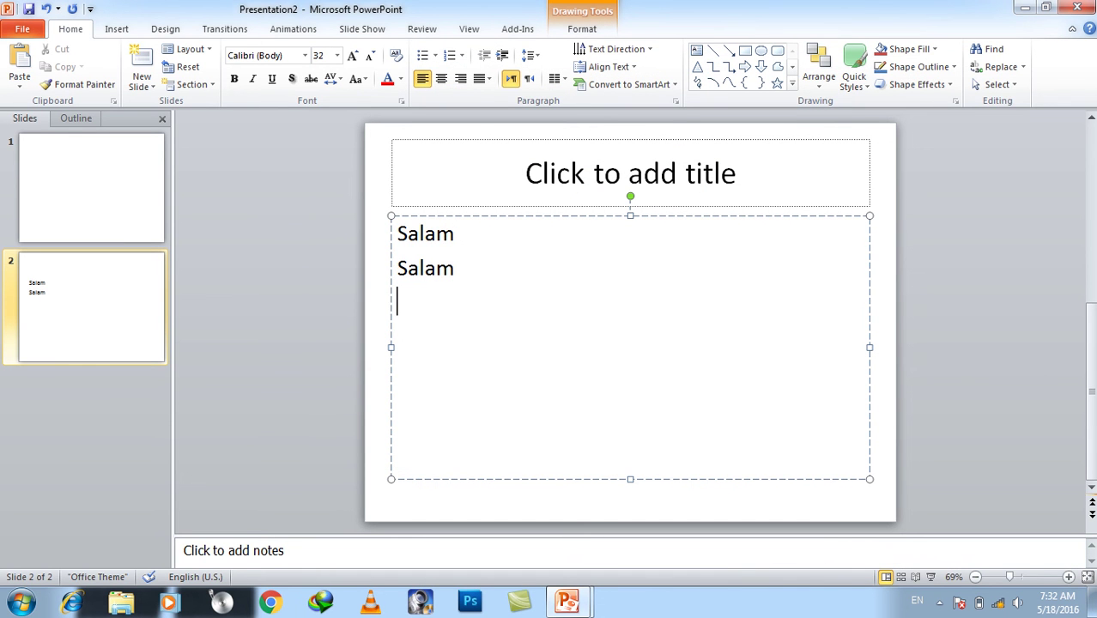
key(ctrl+a)
text(salam)
key(Return)
key(ctrl+a)
key(BackSpace)
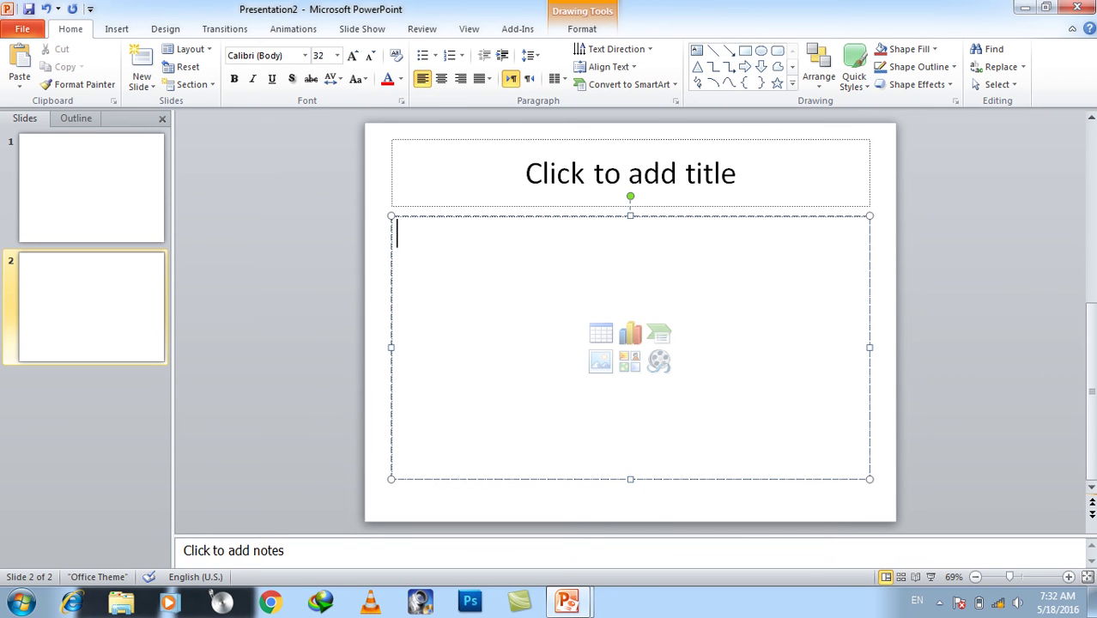
Step: Add an AutoCorrect entry sarbaz replaced with 'sarbaz is a good person'
click(22, 28)
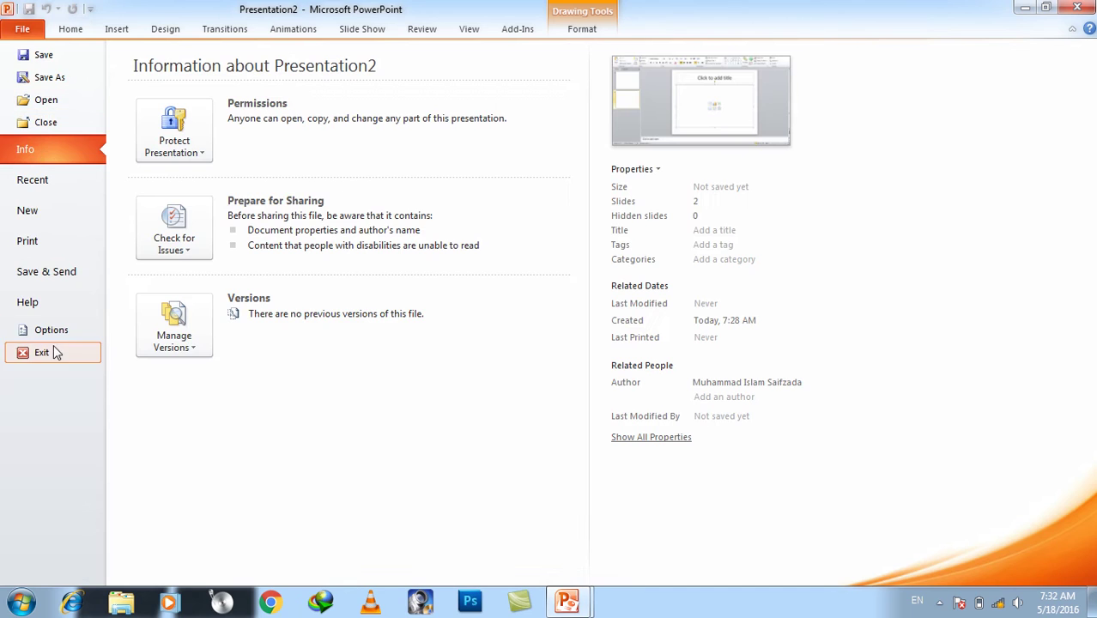
click(51, 330)
click(485, 88)
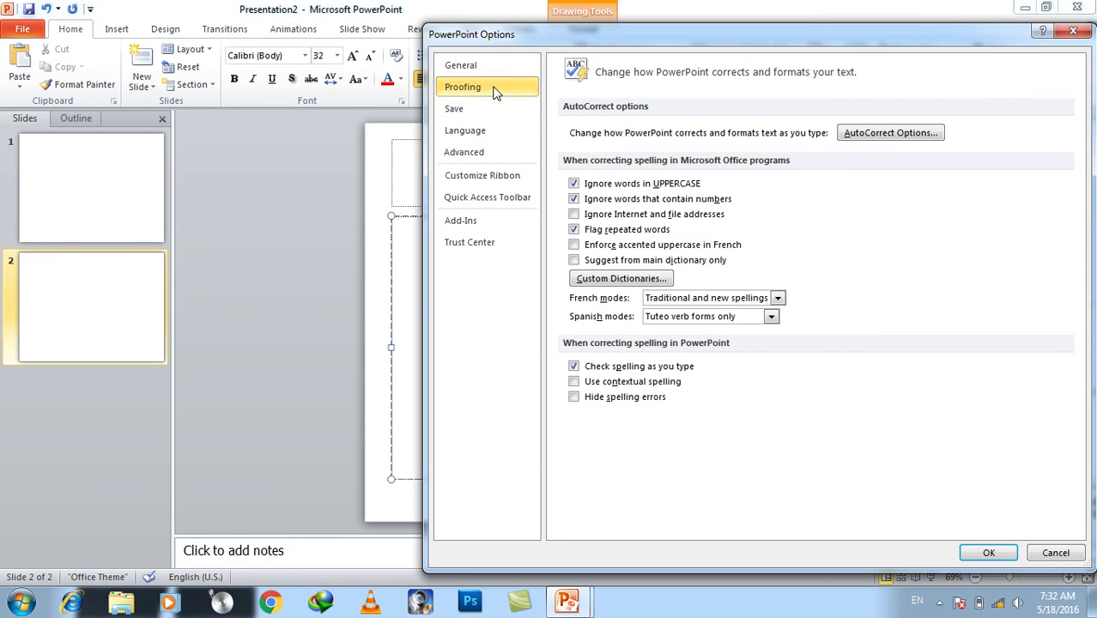
click(891, 135)
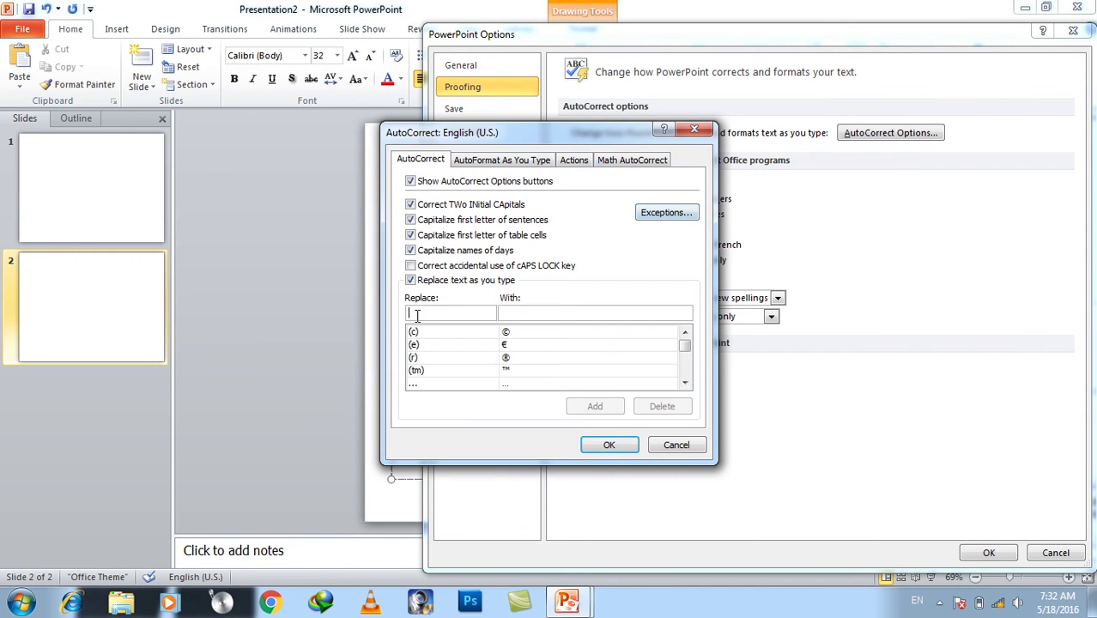
text(s)
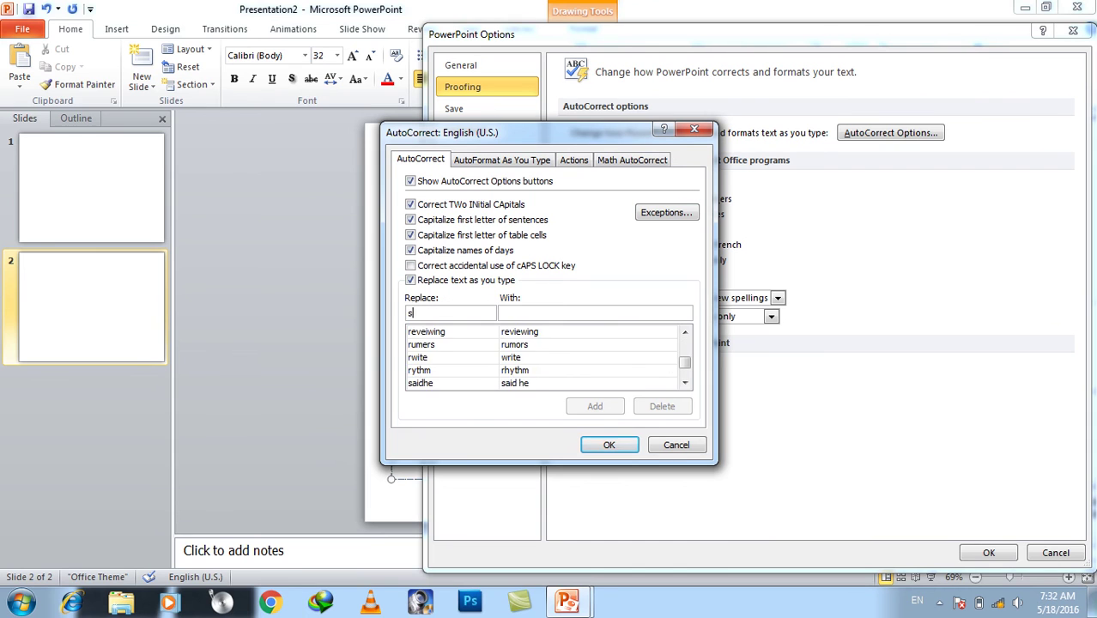
text(arbaz)
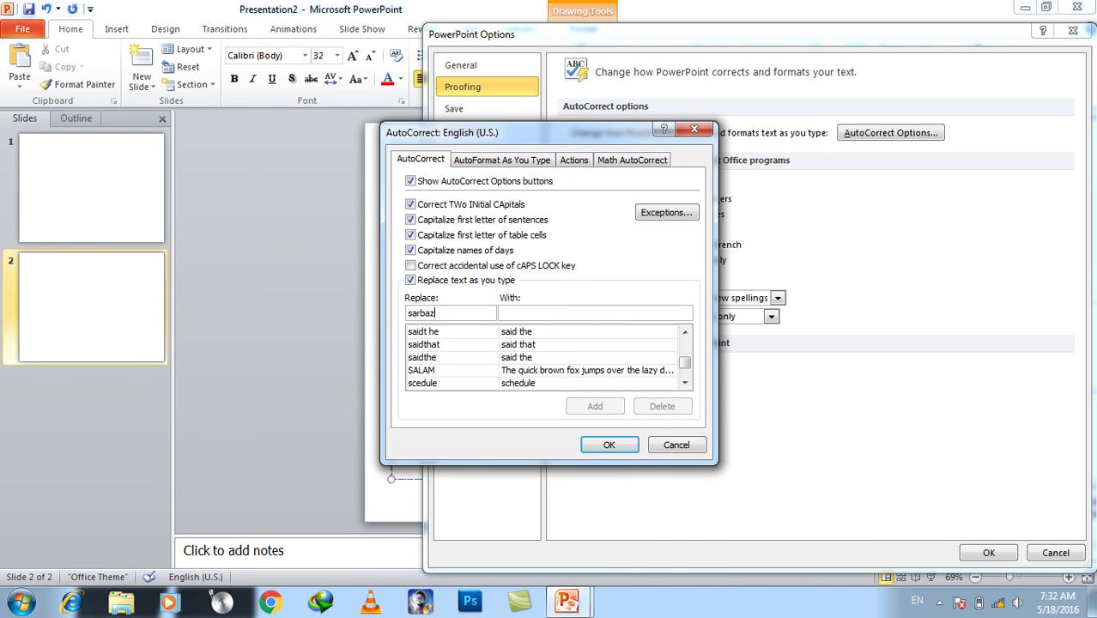
text(sarbaz is a good person)
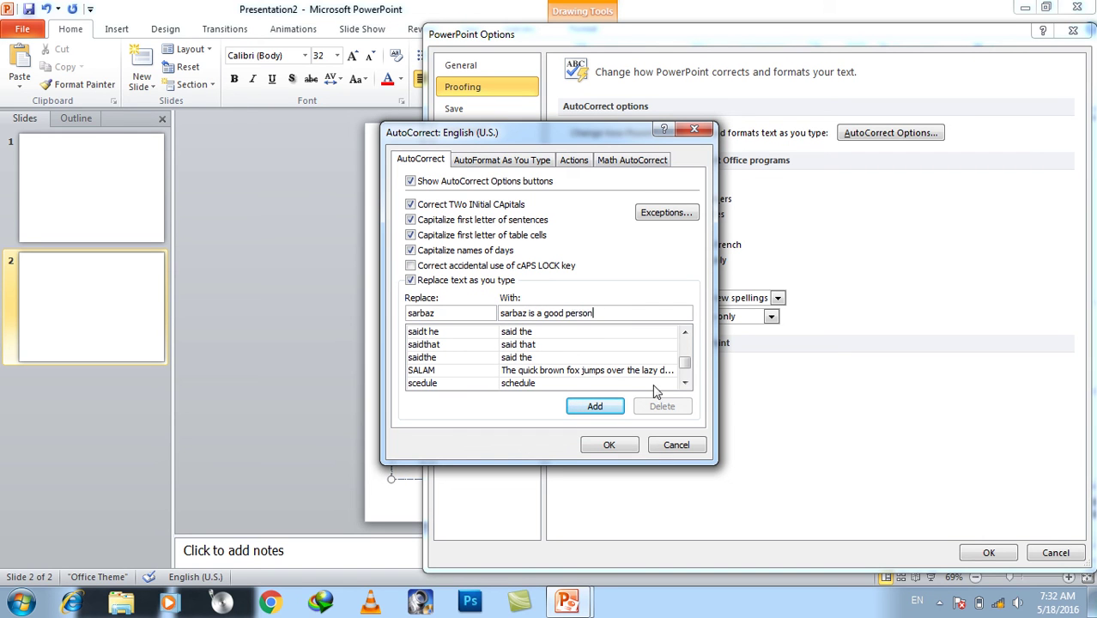
click(605, 406)
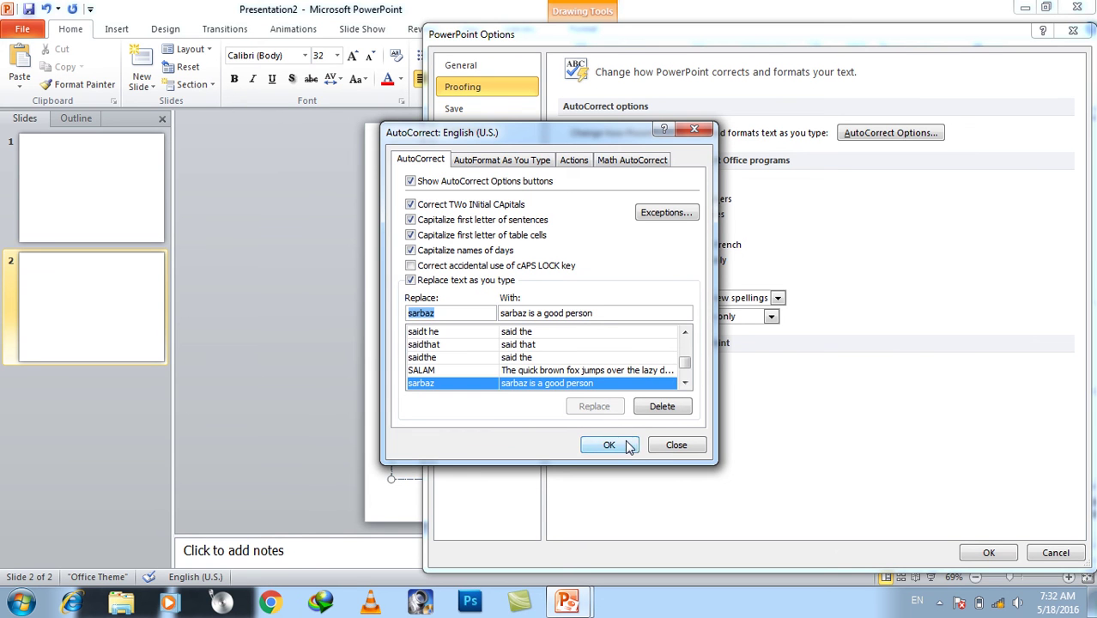
click(629, 446)
Step: Type sarbaz to expand into 'Sarbaz is a good person', then type and erase a salam test
click(986, 554)
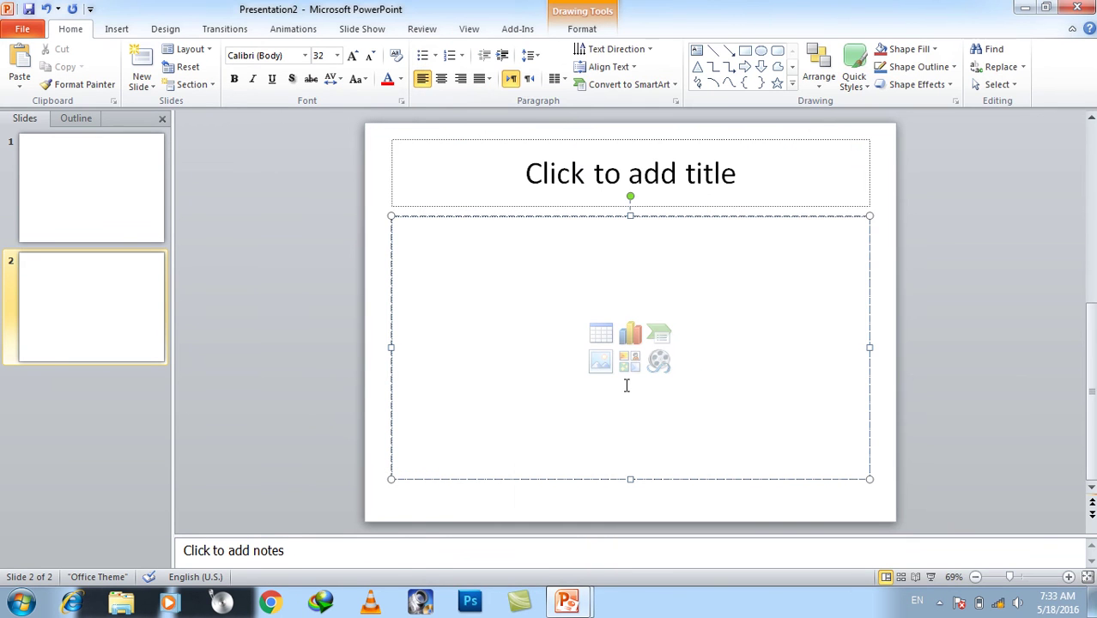
text(sarbaz)
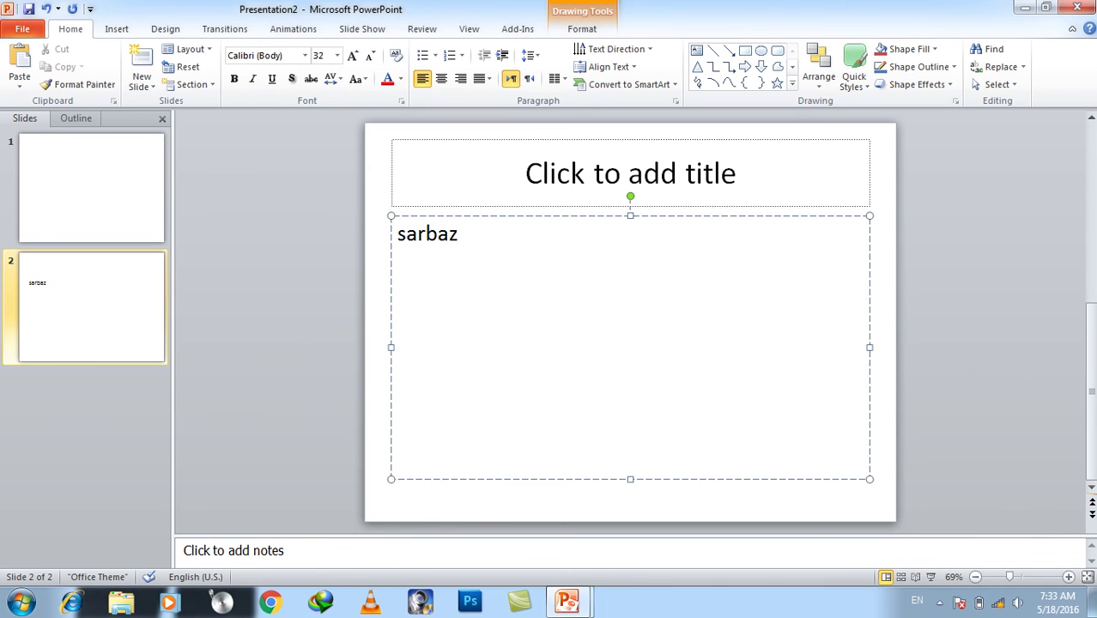
key(Return)
text(sa)
key(BackSpace)
text(lam)
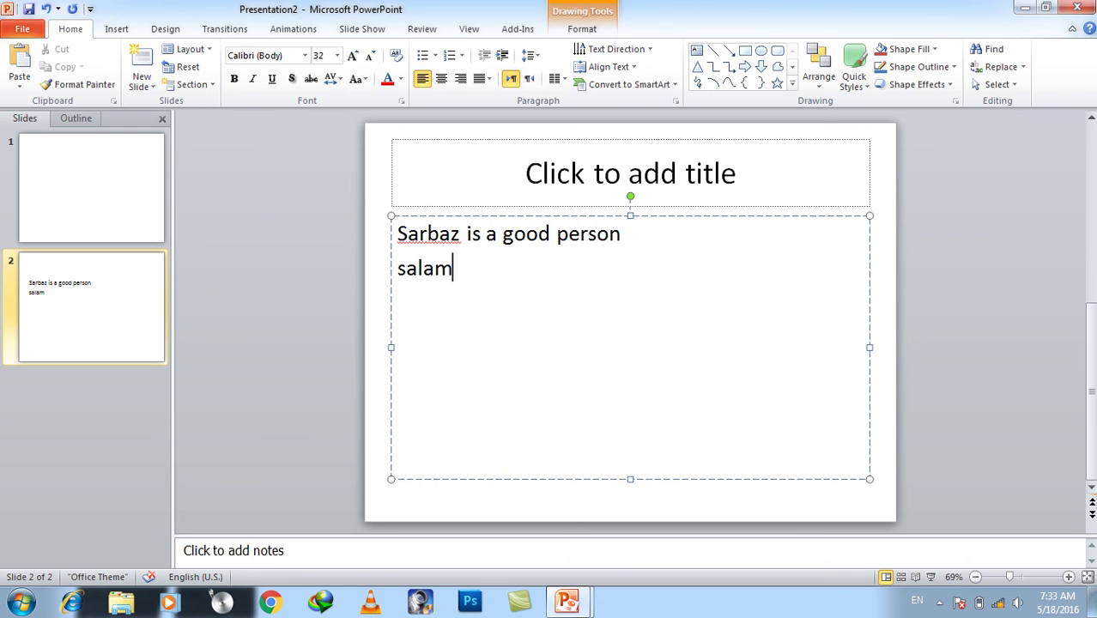
key(BackSpace)
key(BackSpace)
key(BackSpace)
key(BackSpace)
key(BackSpace)
key(BackSpace)
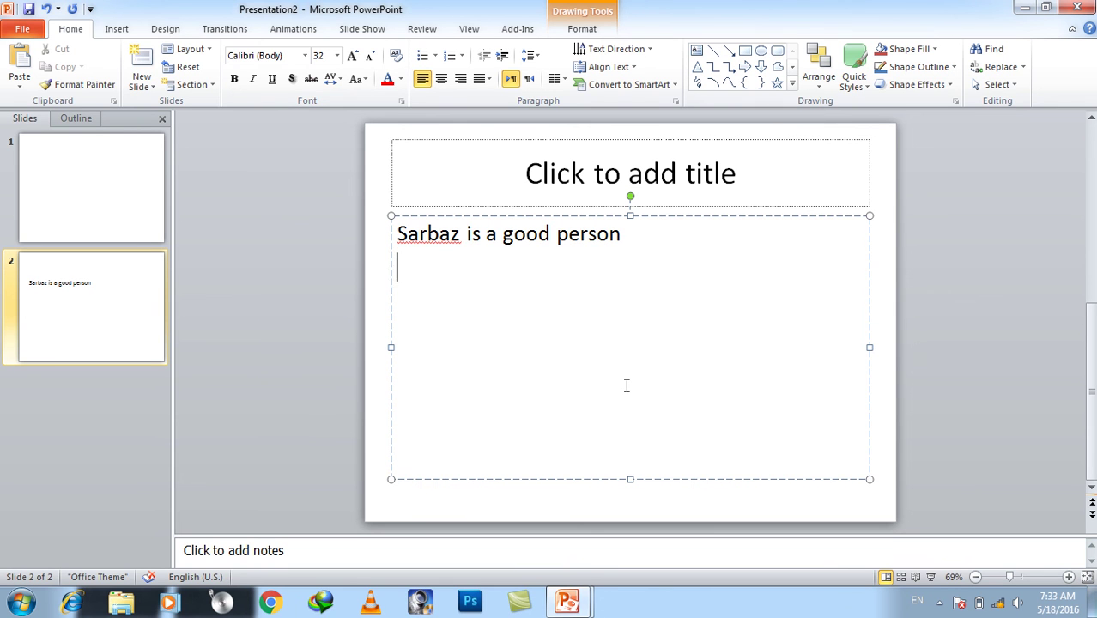
Step: Turn off Replace text as you type in AutoCorrect, then add a second line with just the name
click(21, 31)
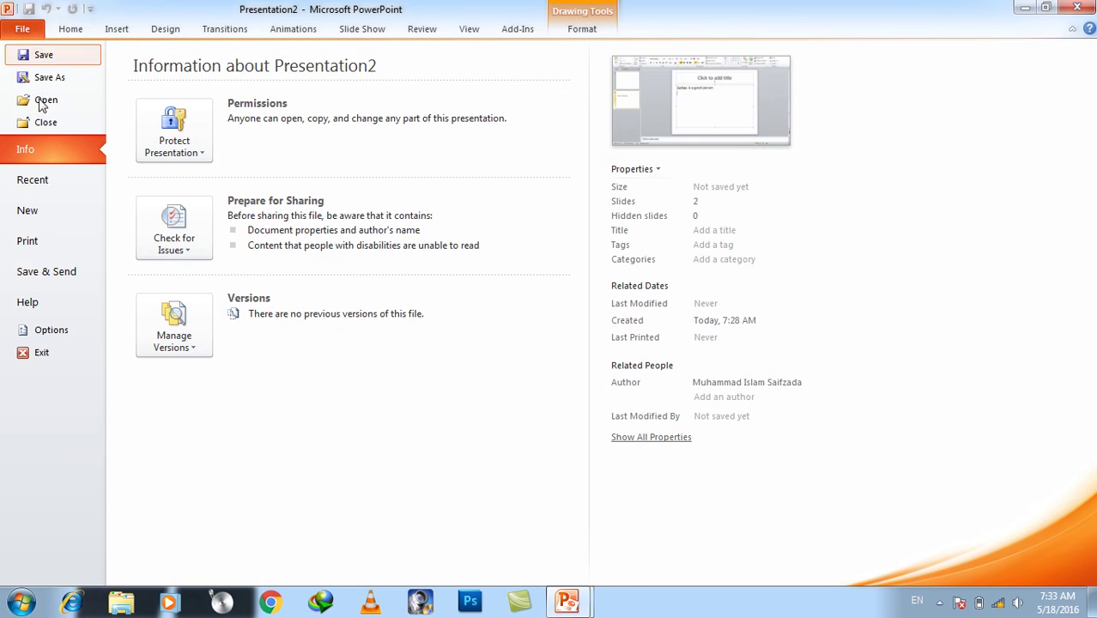
click(53, 331)
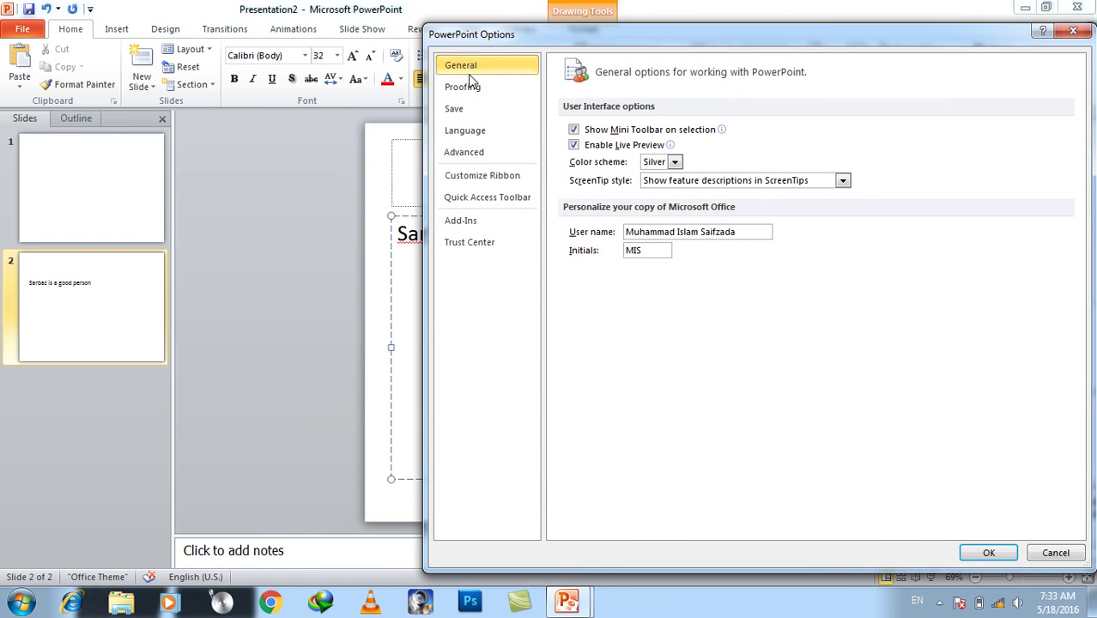
click(462, 86)
click(884, 133)
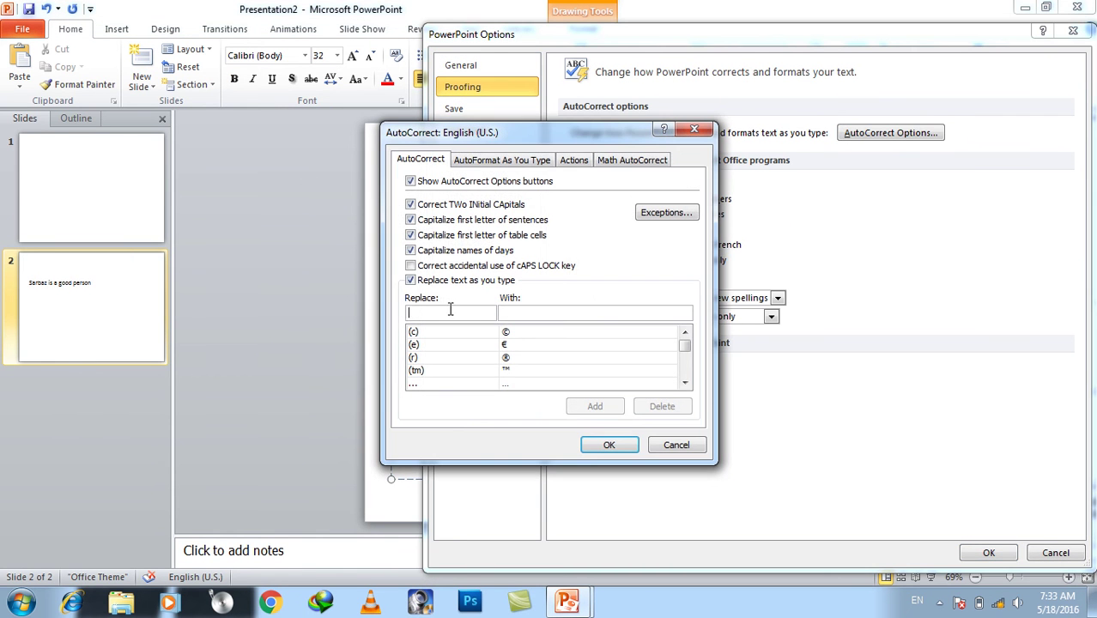
click(607, 444)
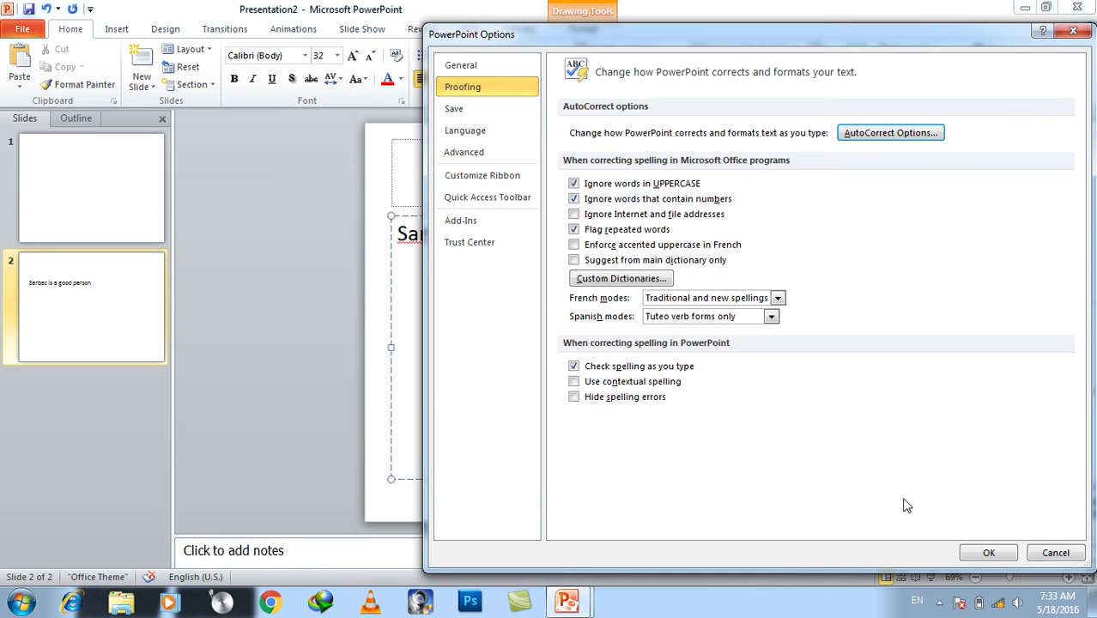
click(987, 551)
key(Return)
text(son Sarbaz)
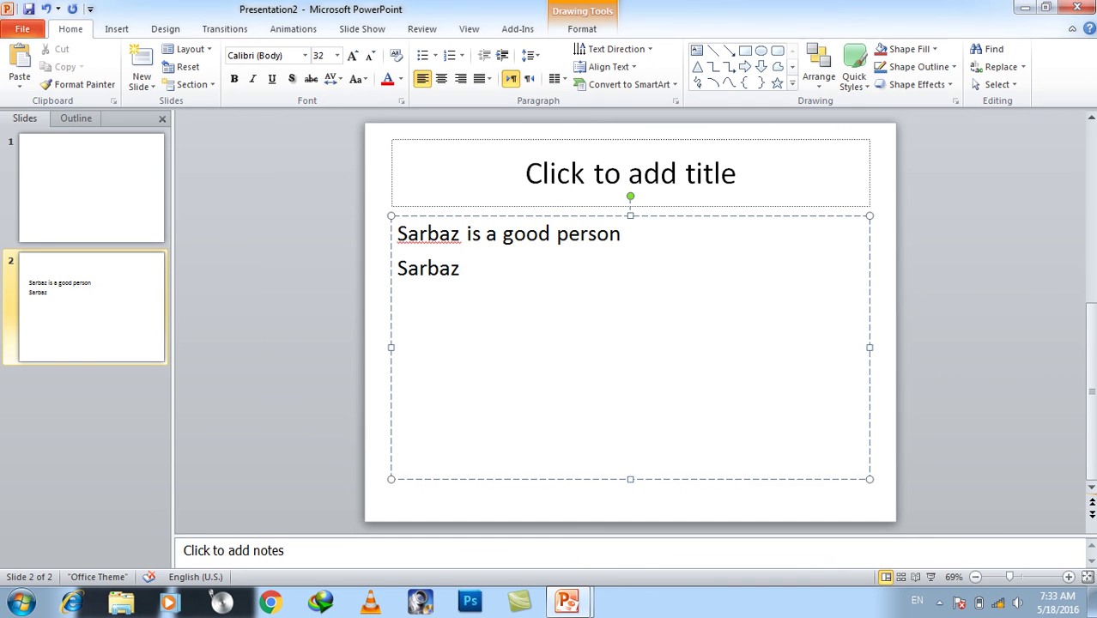
Step: Delete 'op.' from AutoCorrect's first-letter capitalisation exceptions and close all options dialogs
click(22, 28)
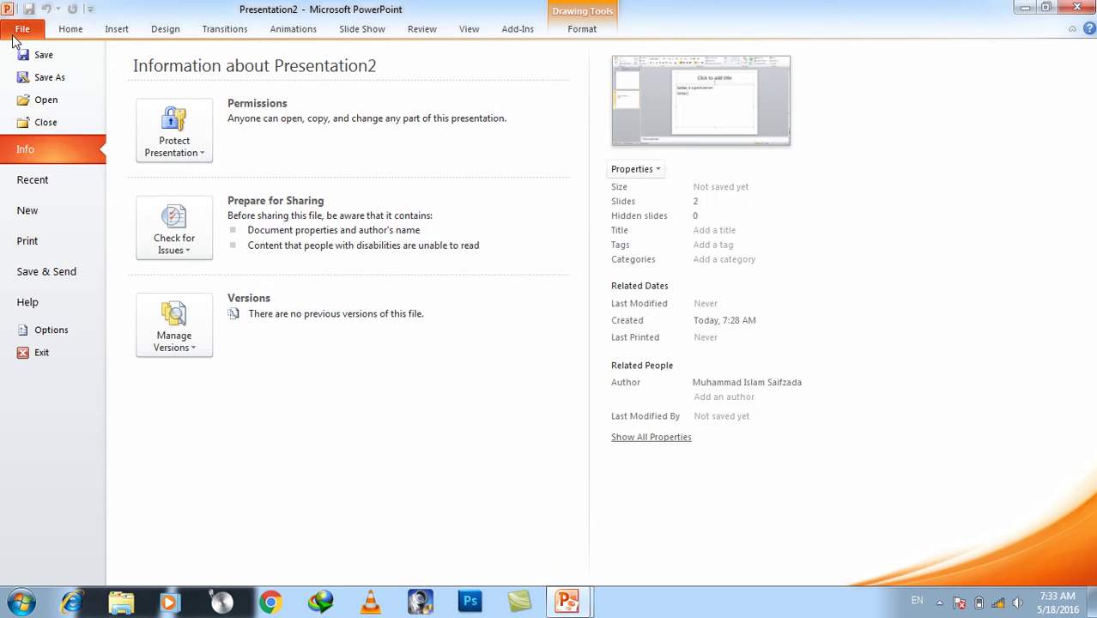
click(51, 329)
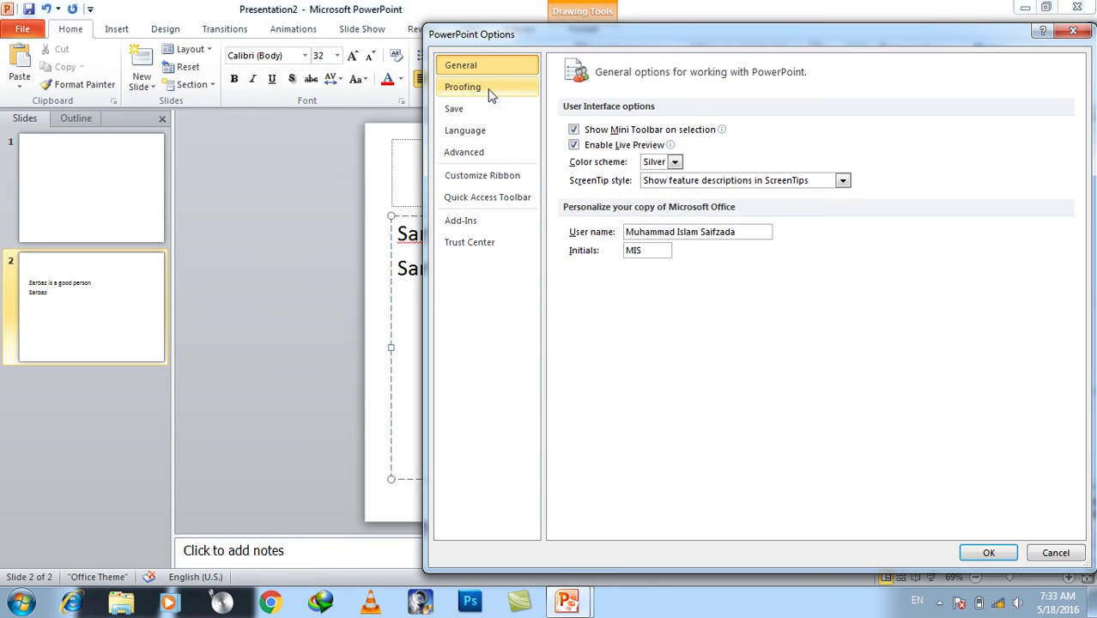
click(488, 90)
click(906, 136)
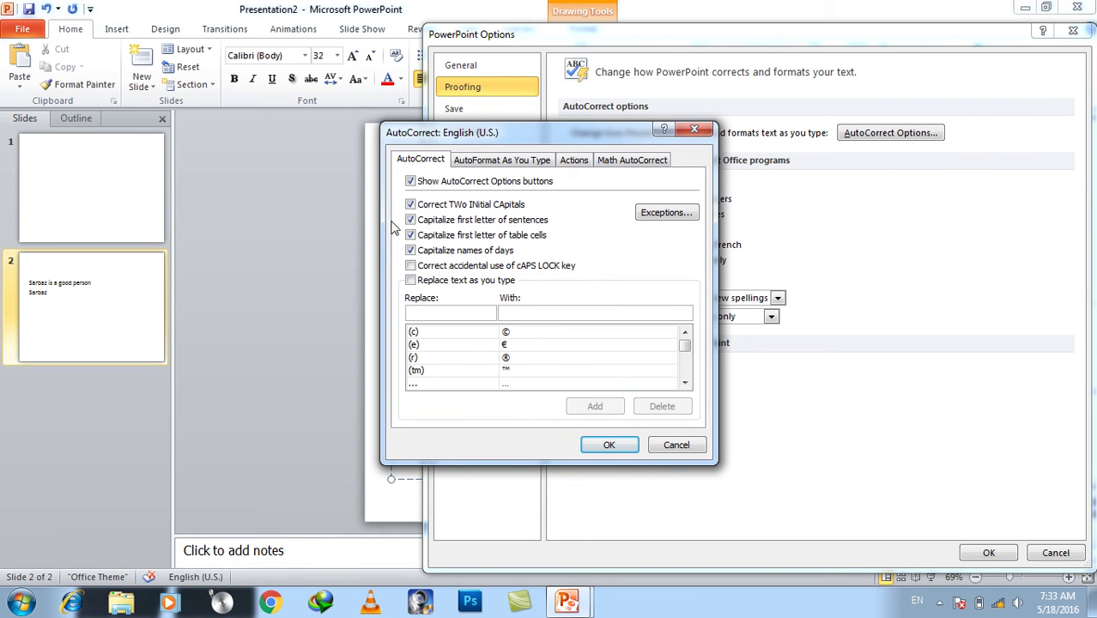
click(666, 215)
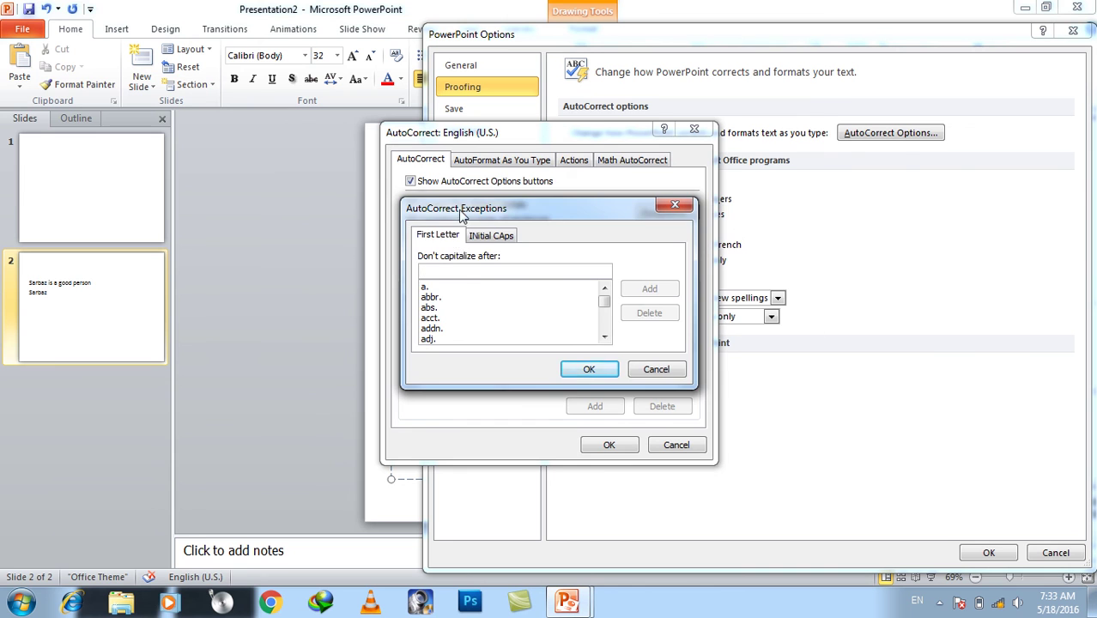
drag(455, 210, 645, 174)
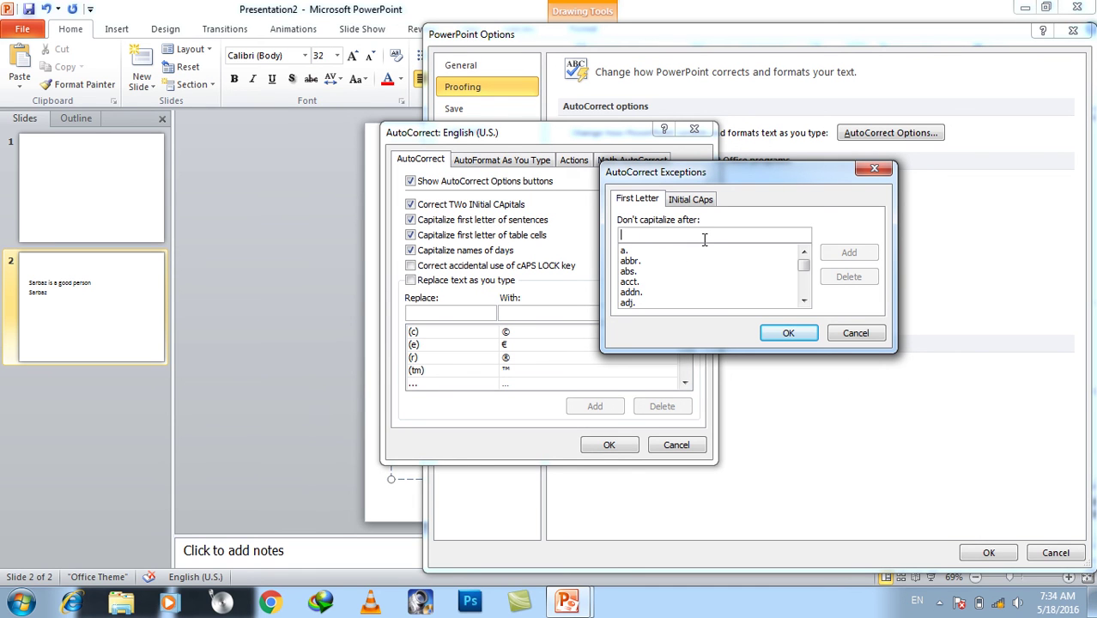
text(op.)
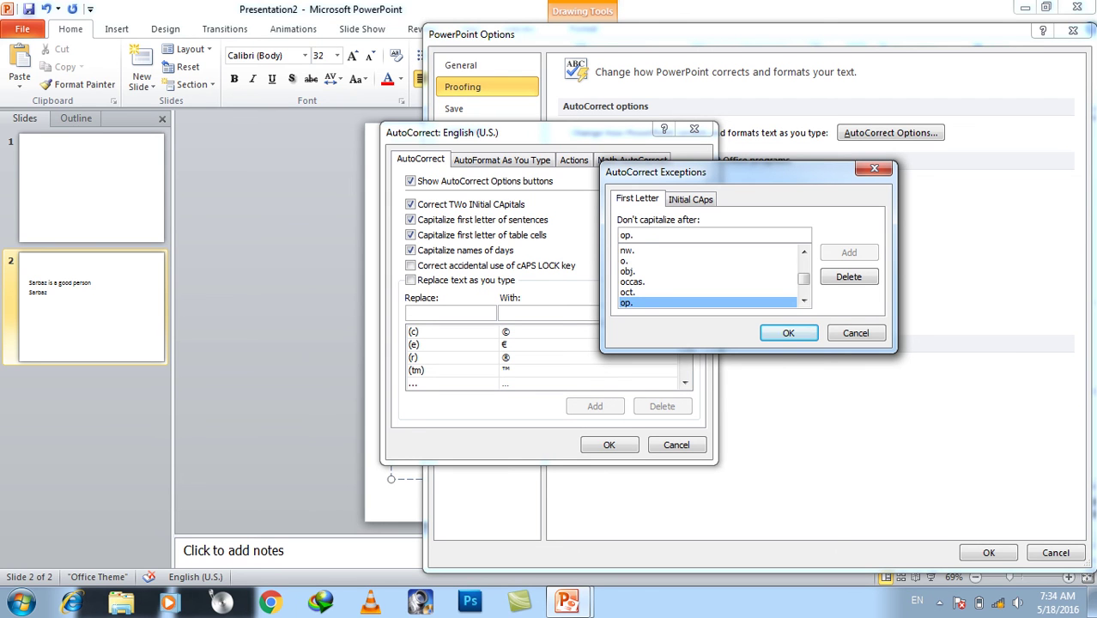
click(848, 277)
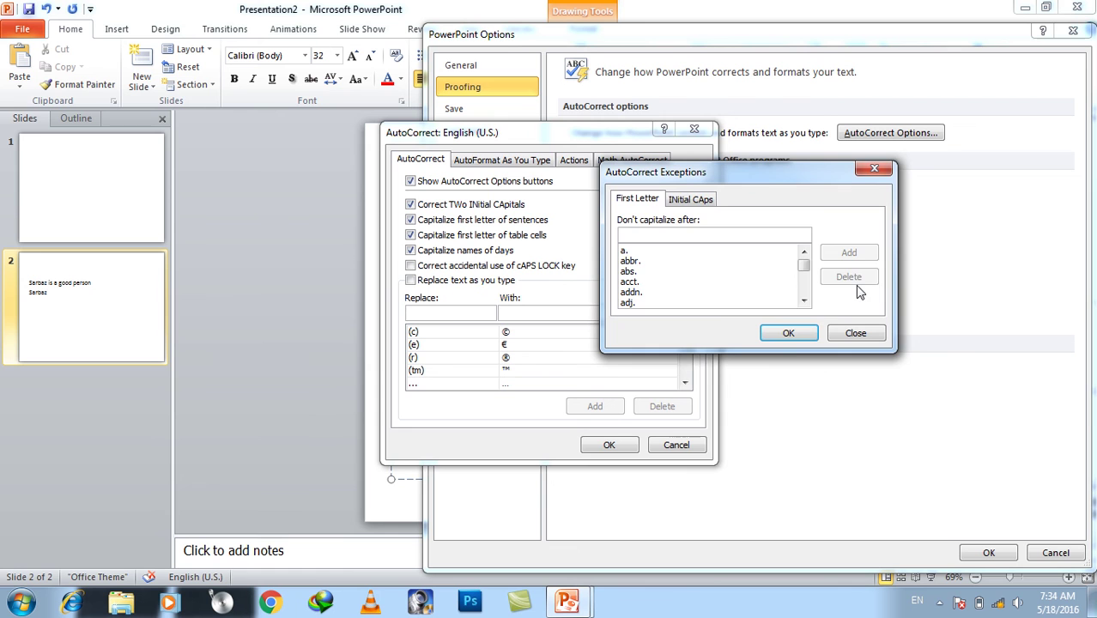
click(787, 333)
click(608, 445)
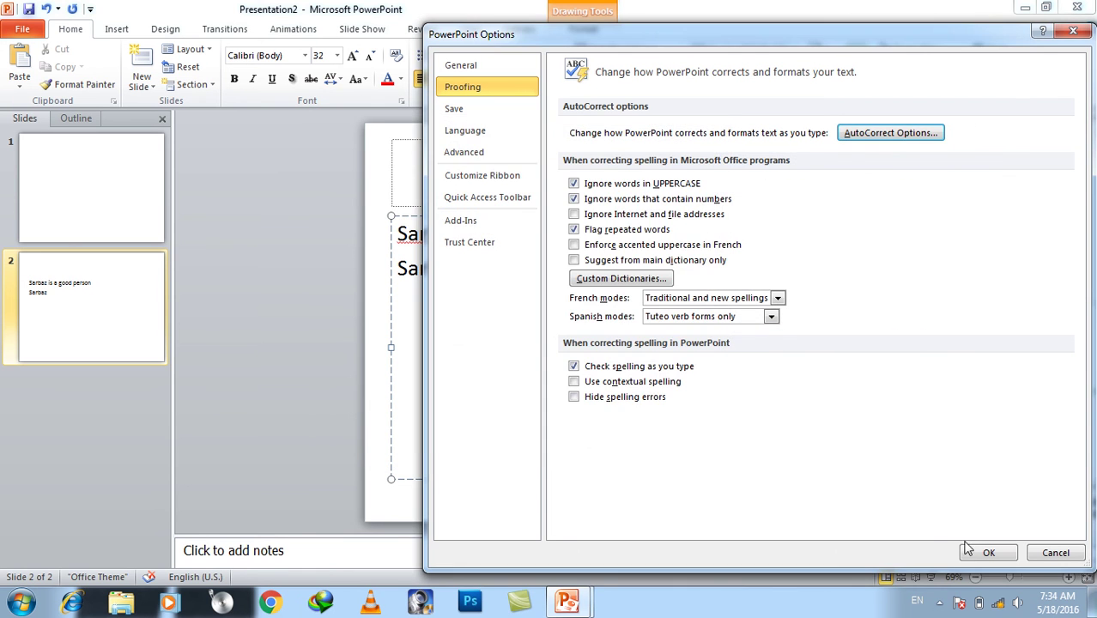
click(986, 552)
key(ctrl+a)
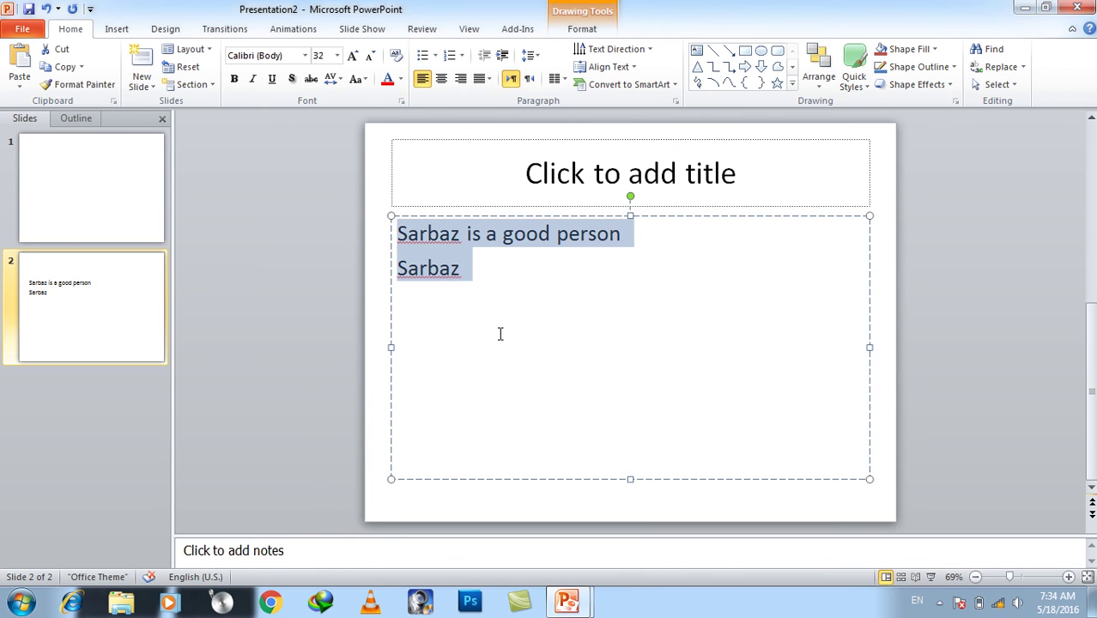
Step: Replace the text with 'computer' and 'op.computer' on separate lines, then delete all of it
key(BackSpace)
text(computer)
key(Return)
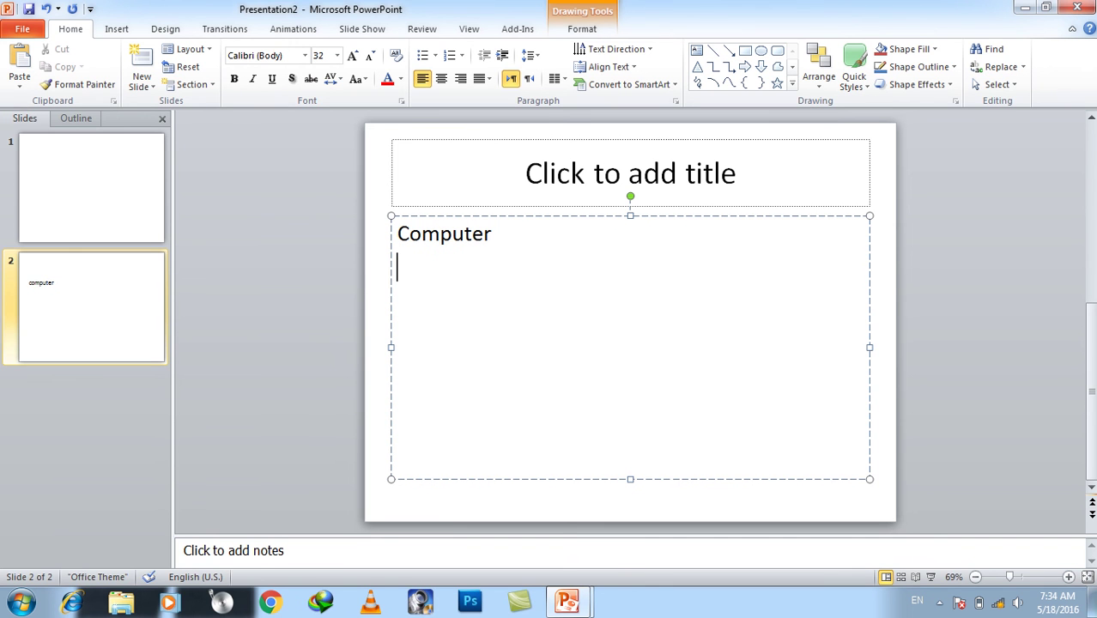
text(op.computer)
key(Return)
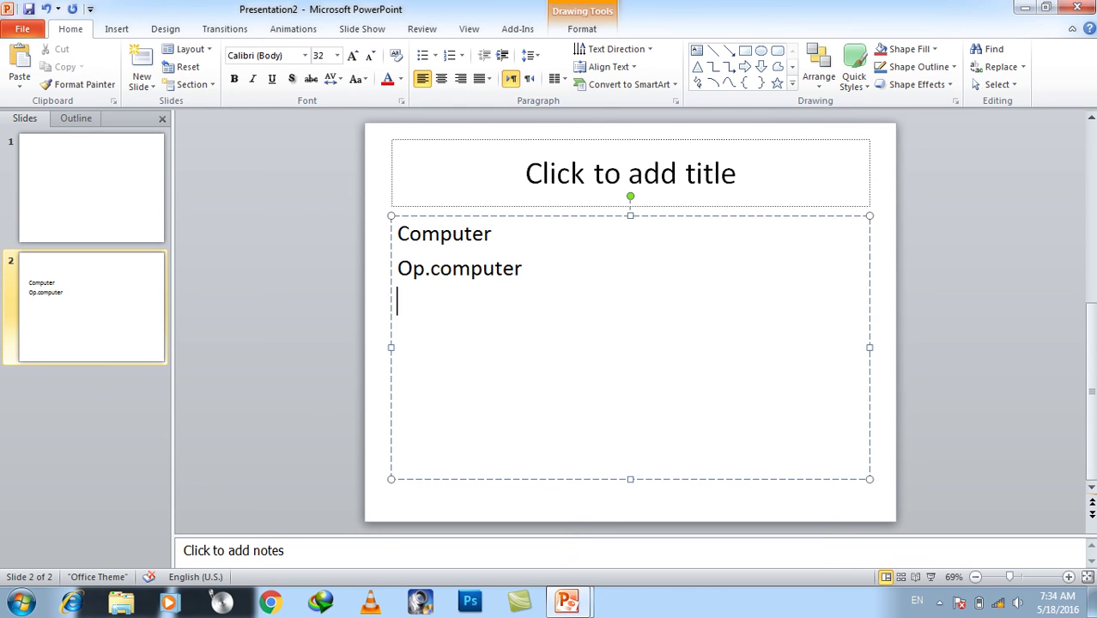
key(ctrl+a)
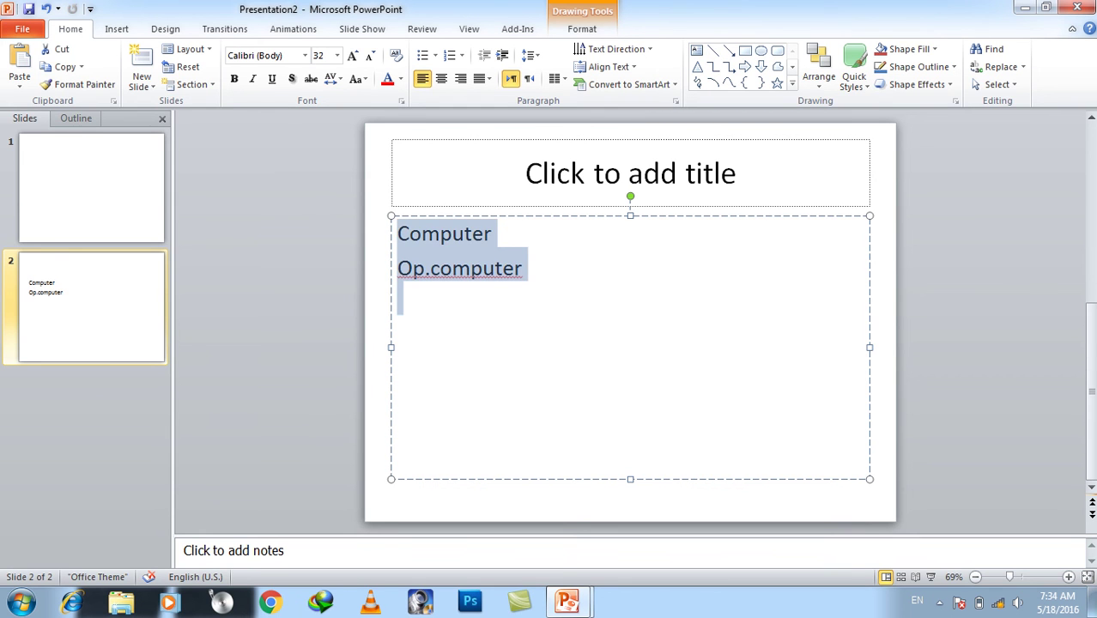
key(Delete)
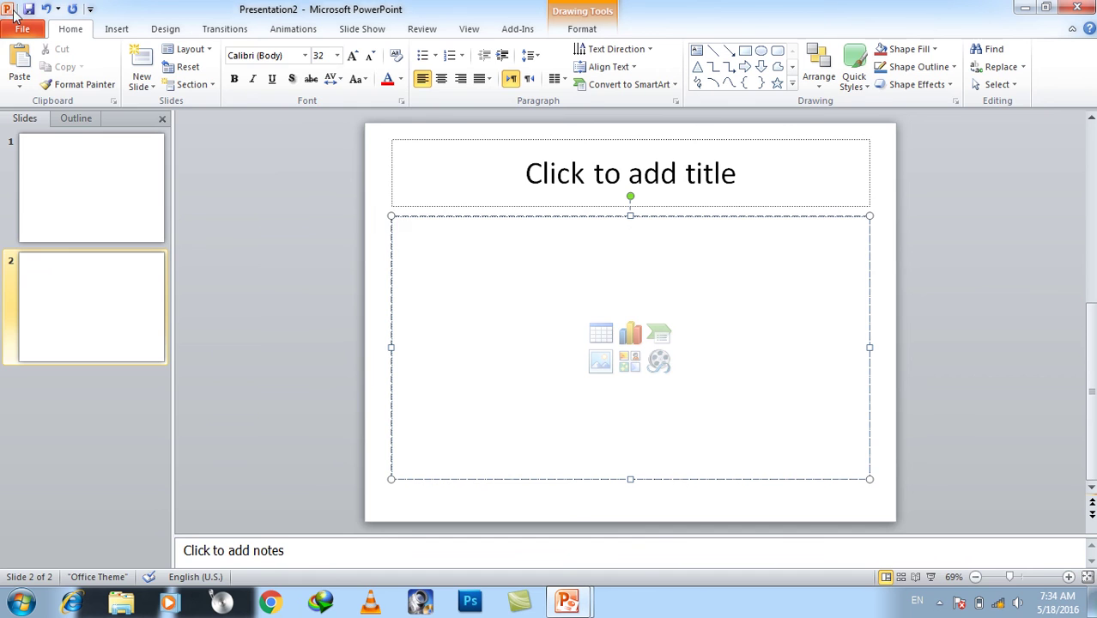
Step: Delete the custom SALAM and name-to-sentence AutoCorrect entries and close the options dialogs
click(23, 29)
click(27, 302)
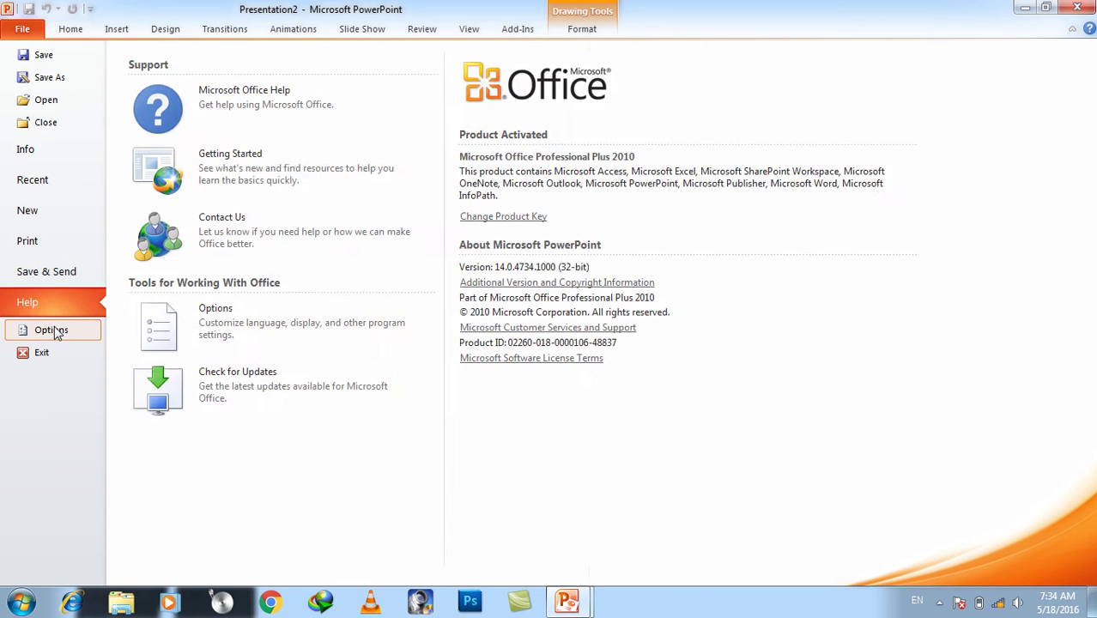
click(31, 329)
click(500, 89)
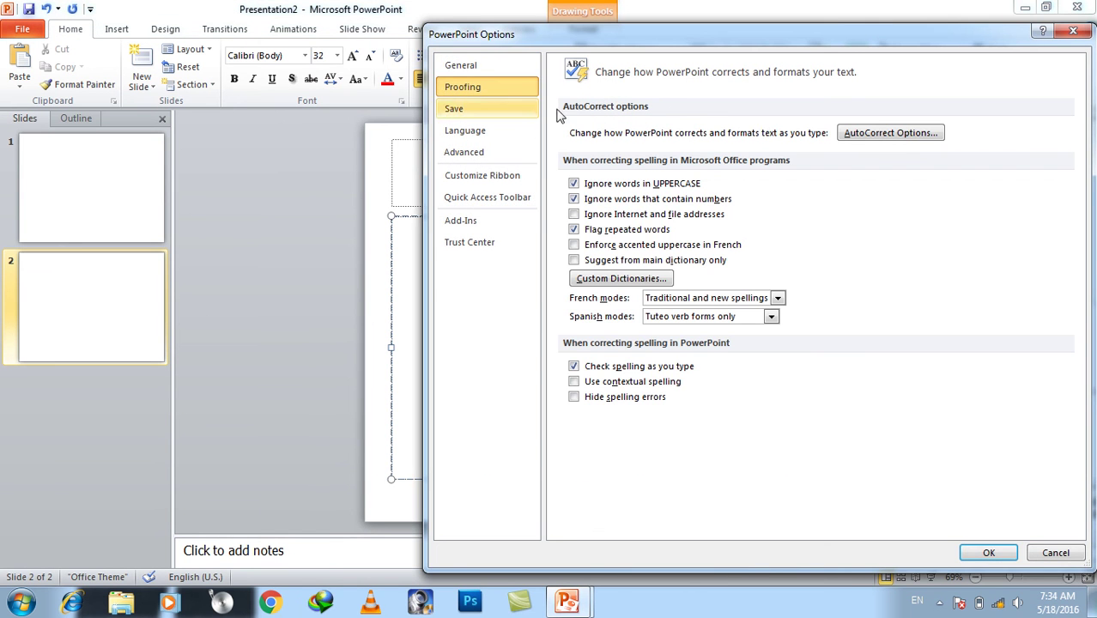
click(894, 136)
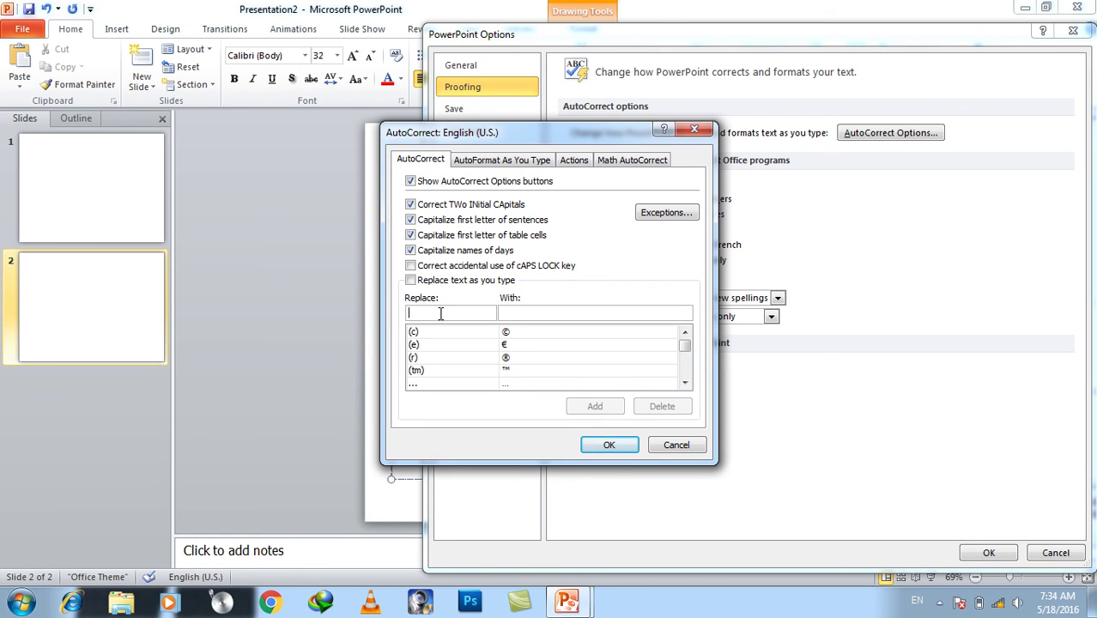
text(sar)
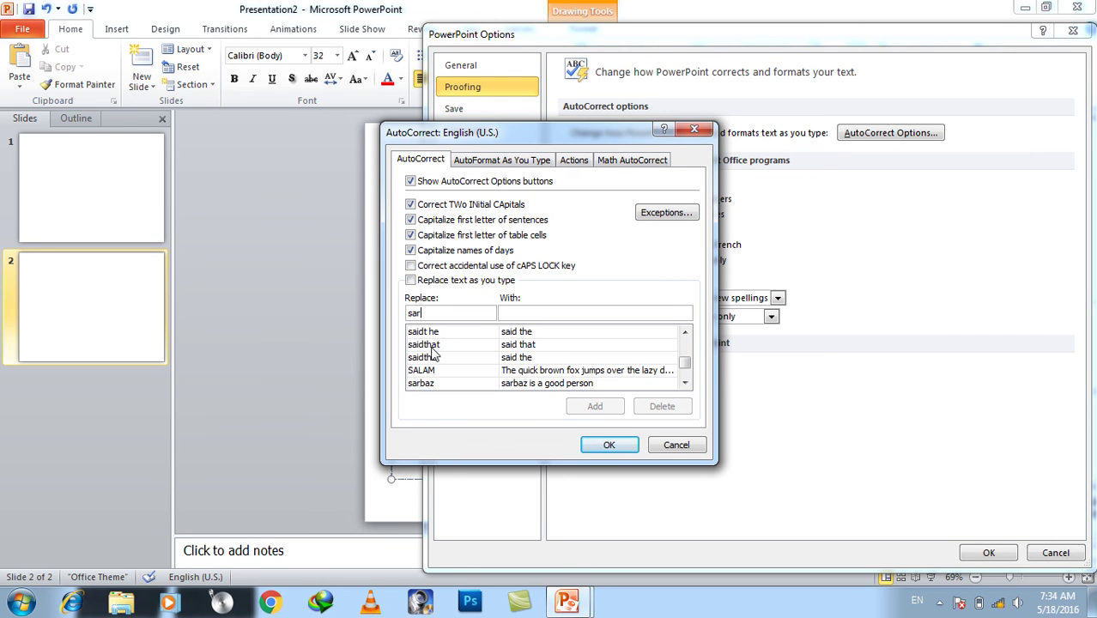
click(438, 370)
click(645, 412)
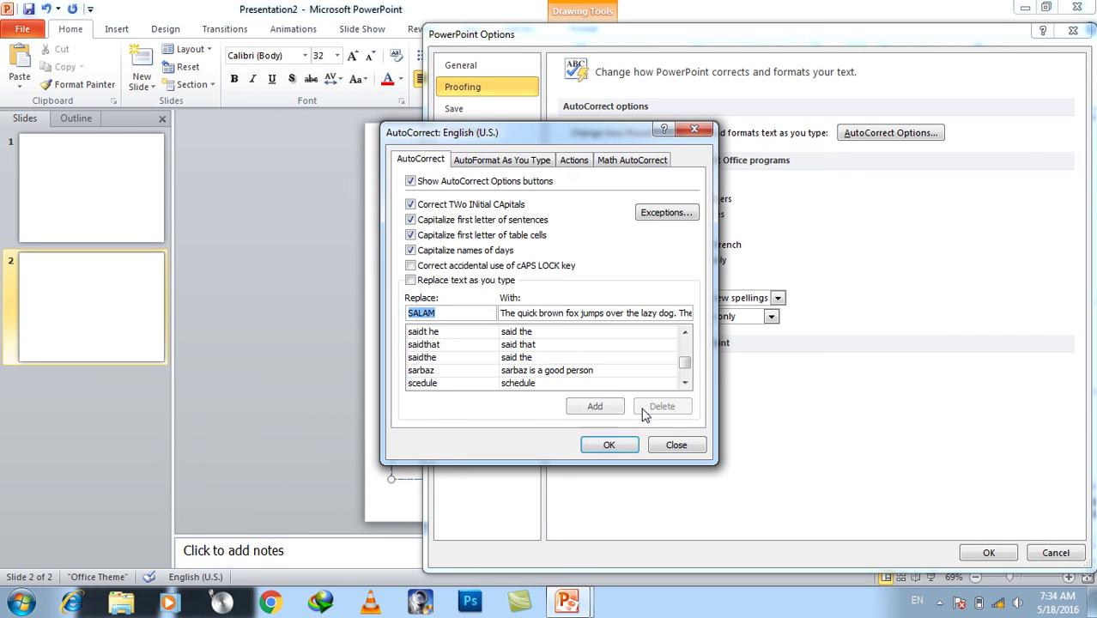
click(446, 370)
click(652, 413)
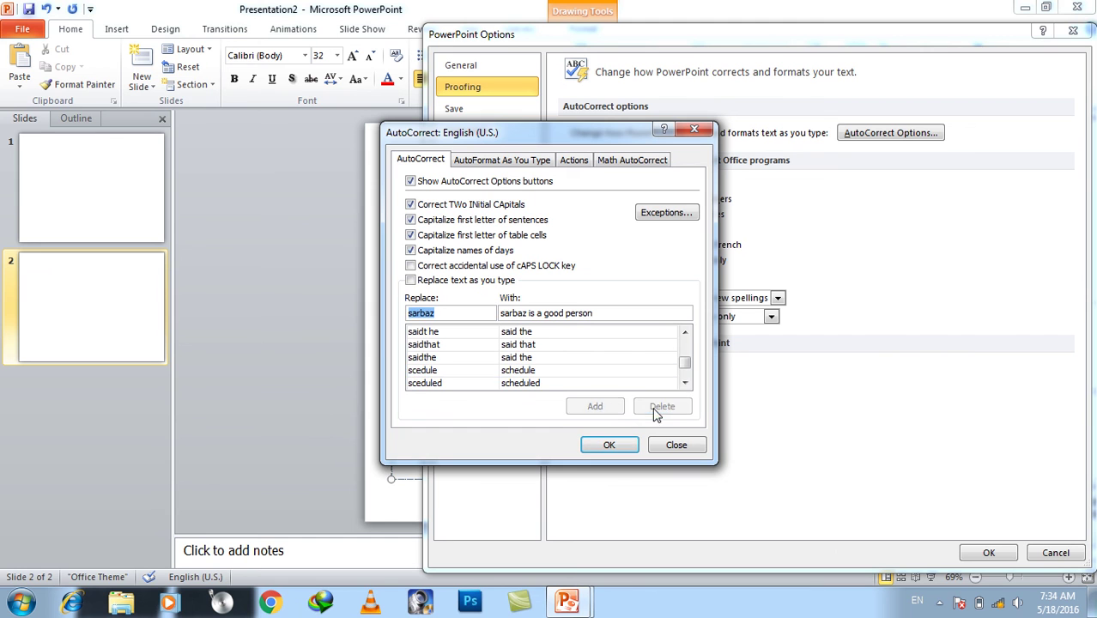
click(605, 441)
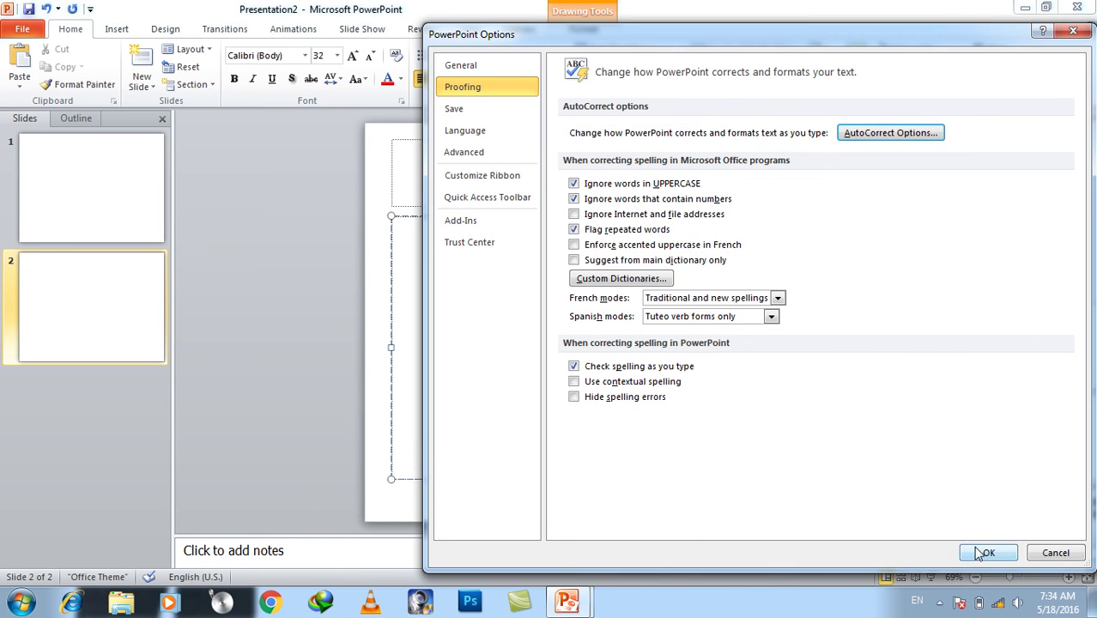
click(983, 553)
Step: Close the test presentation without saving changes
click(896, 392)
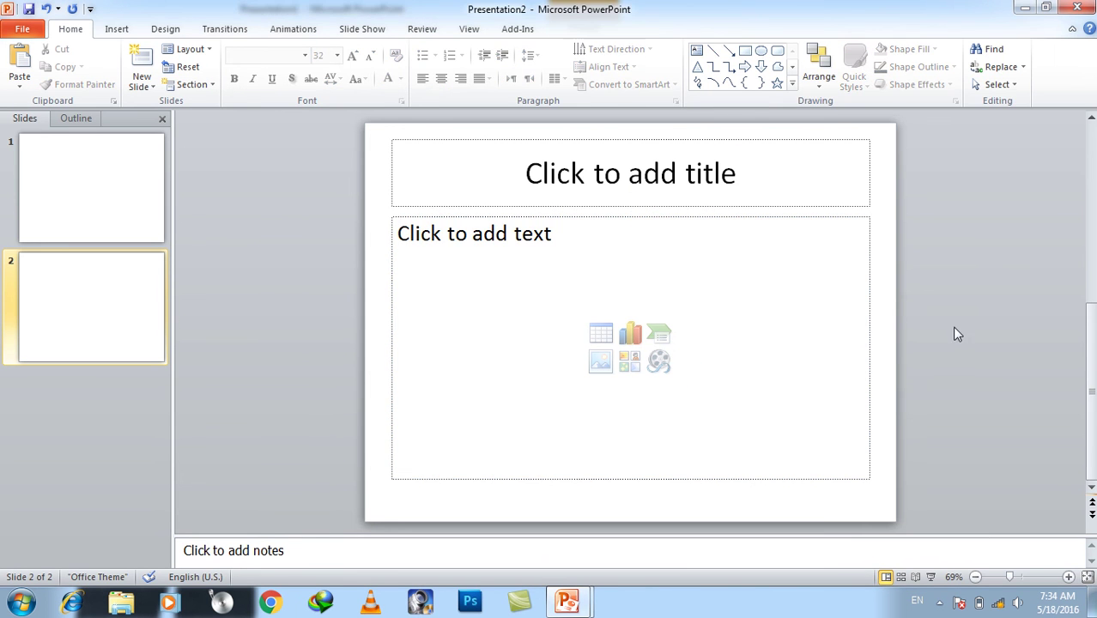
click(1076, 8)
key(Return)
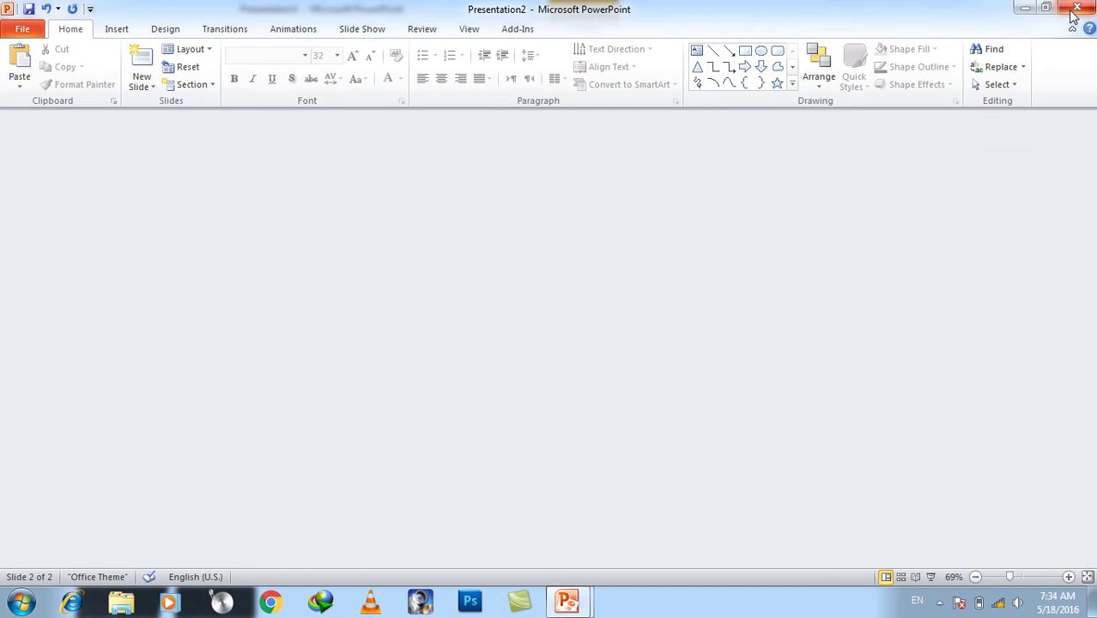